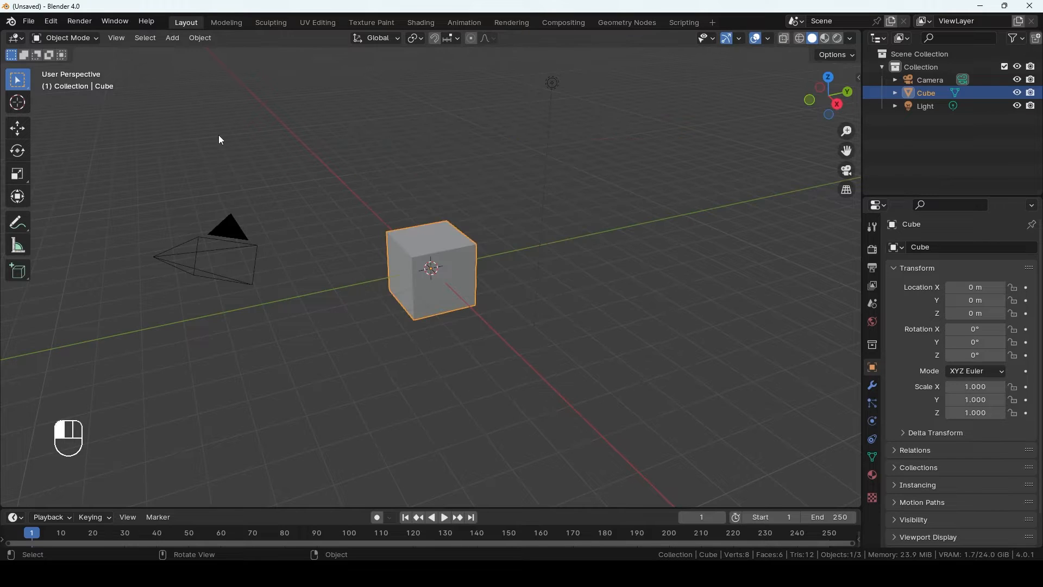
- Create a new file from the VFX template
left_click(29, 22)
mouse_move(66, 36)
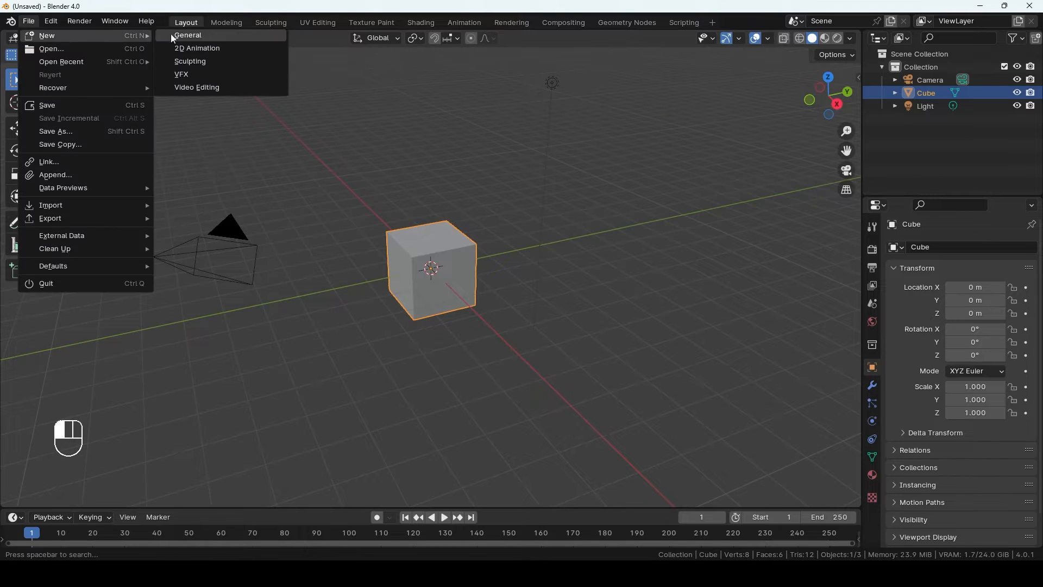
left_click(192, 77)
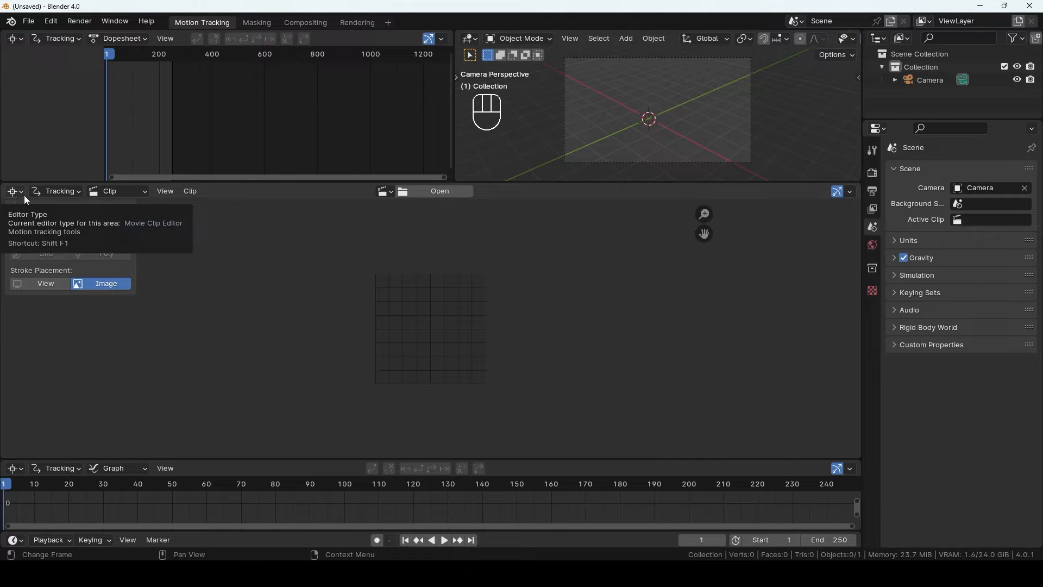
- Load the movie clip test1.MOV from the Videos folder into the clip editor
left_click(58, 195)
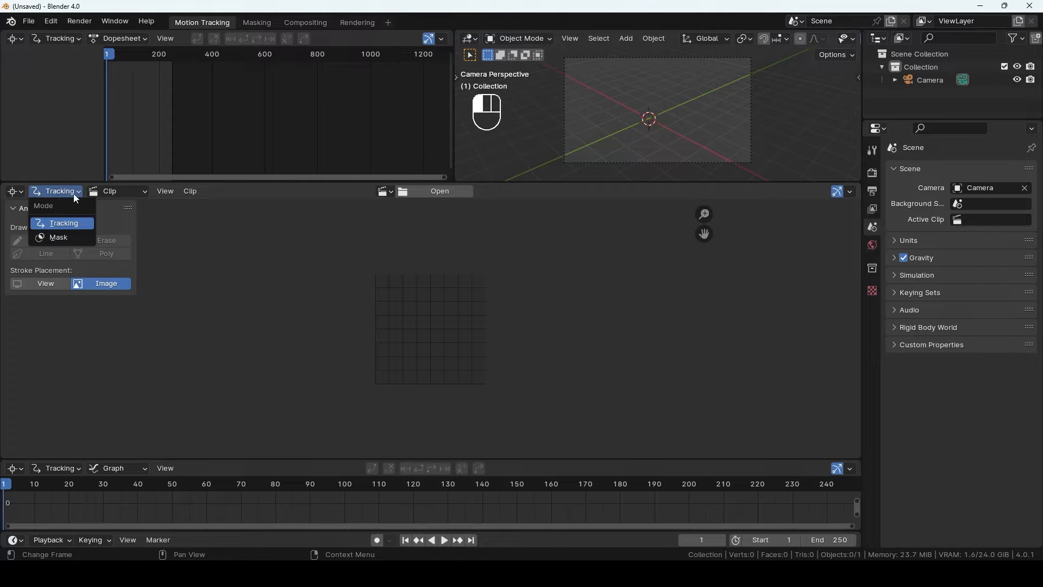
left_click(125, 192)
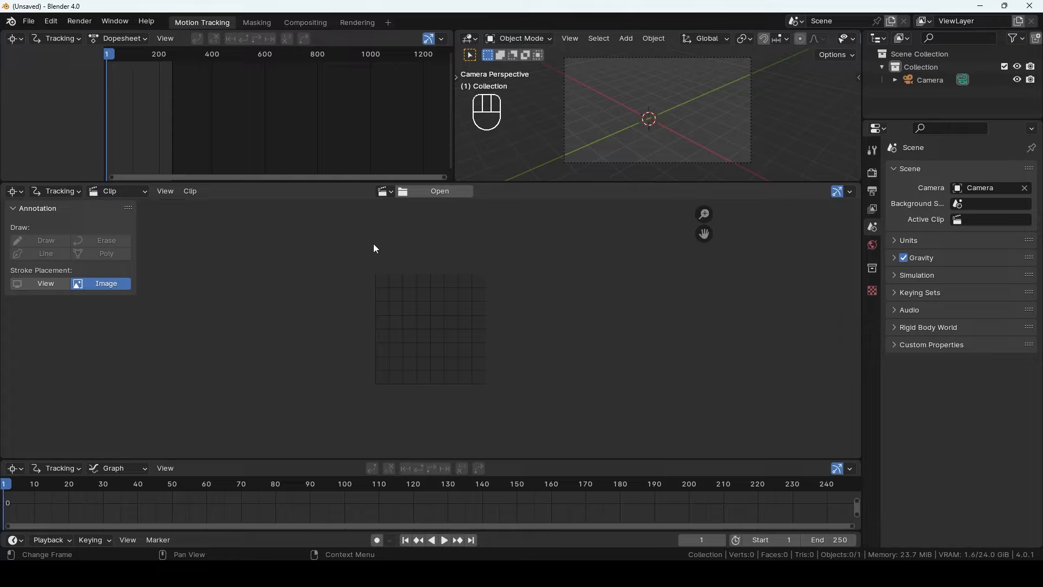
left_click(440, 192)
left_click(709, 280)
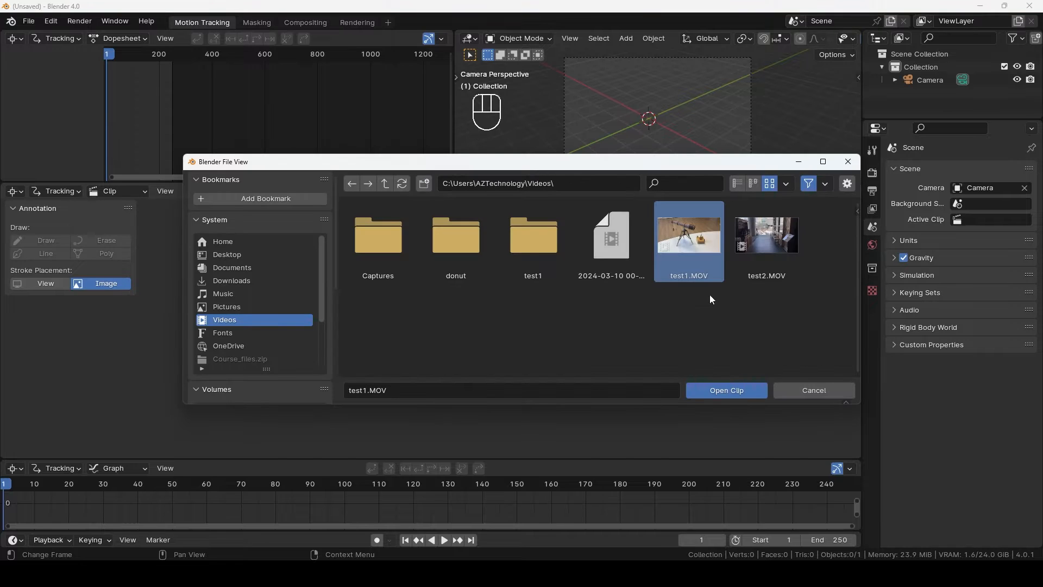
left_click(726, 393)
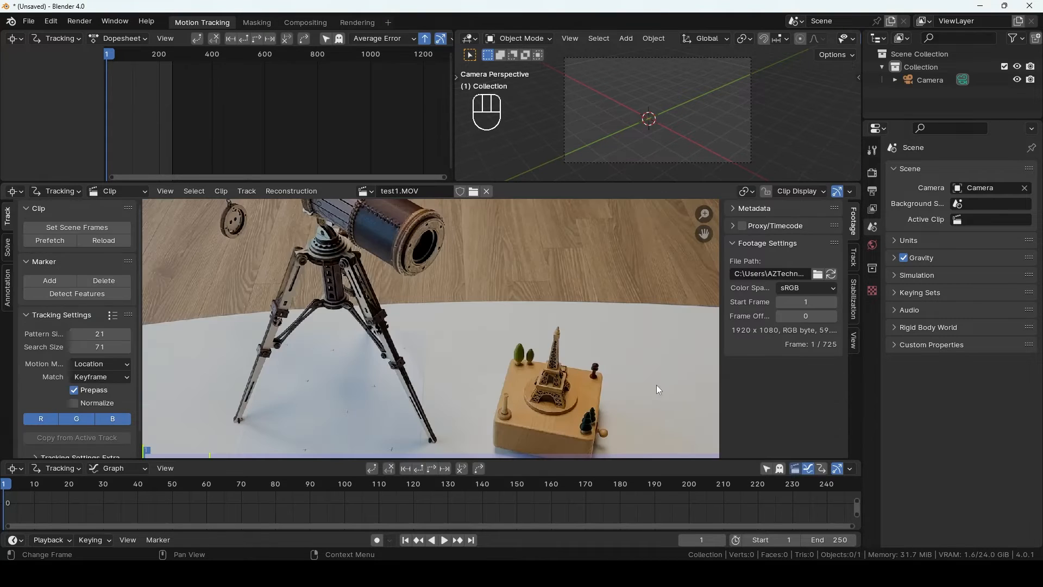
- Examine the full frame of the loaded test1.MOV footage in the clip editor
scroll(482, 293, "down", 5)
scroll(483, 294, "up", 5)
scroll(483, 293, "down", 5)
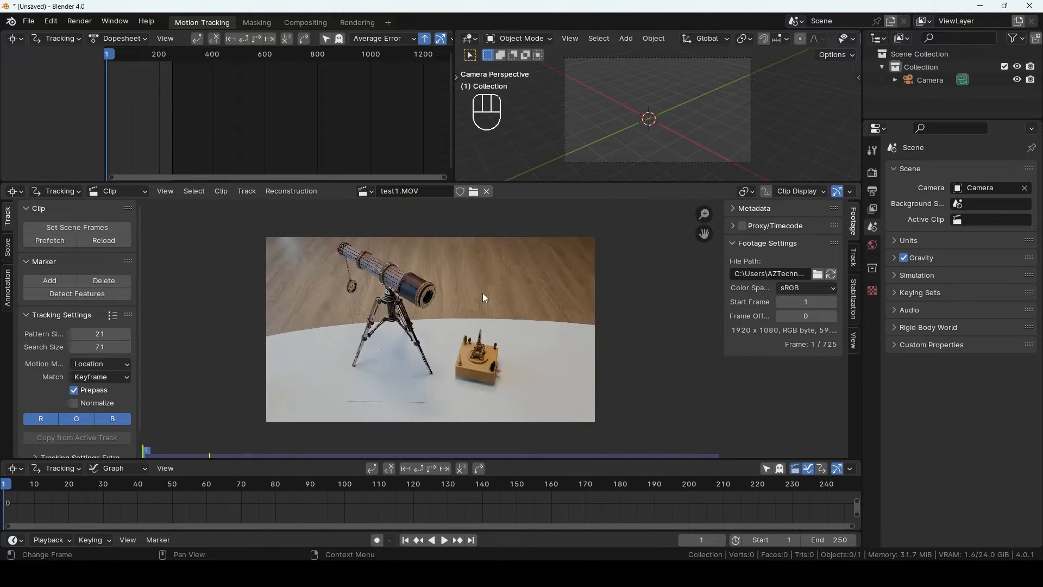
scroll(482, 294, "up", 5)
scroll(483, 293, "down", 2)
scroll(484, 296, "down", 1)
scroll(484, 296, "up", 1)
scroll(484, 296, "up", 1)
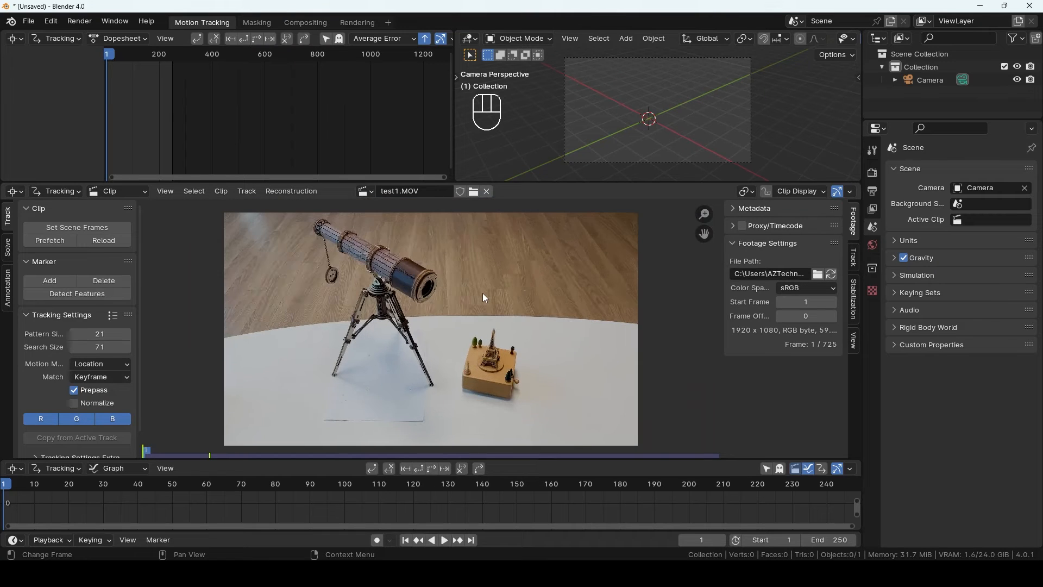
scroll(484, 296, "down", 1)
scroll(483, 296, "up", 1)
- Set the scene's color management view transform to Standard
left_click(873, 179)
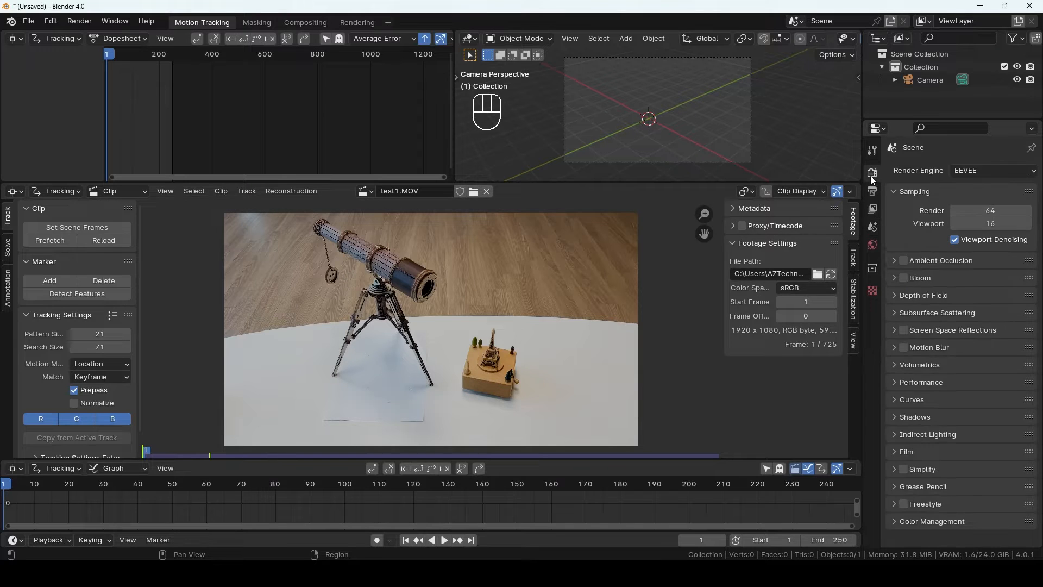
left_click(933, 523)
scroll(958, 494, "down", 5)
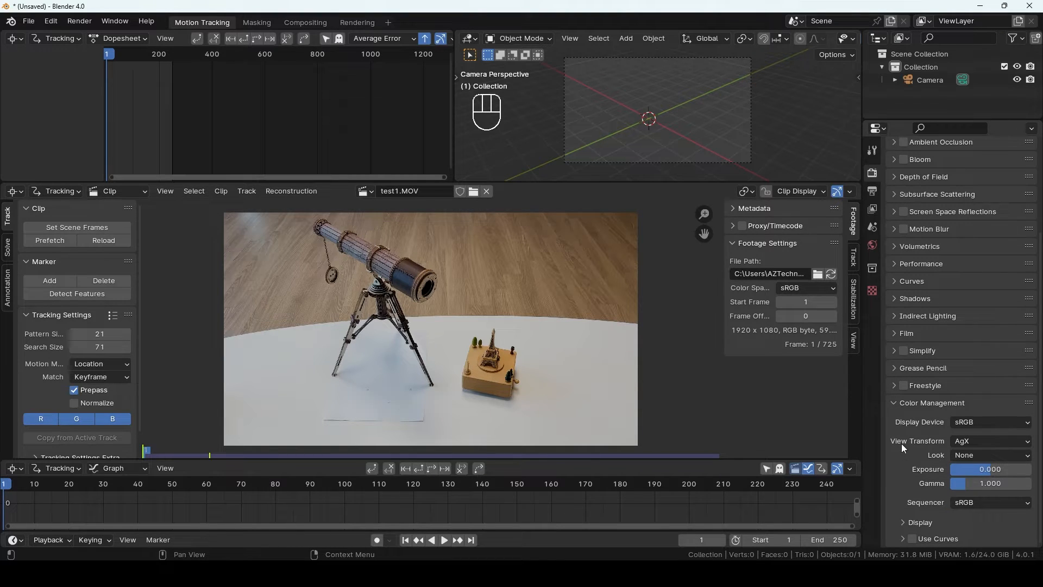
left_click(983, 442)
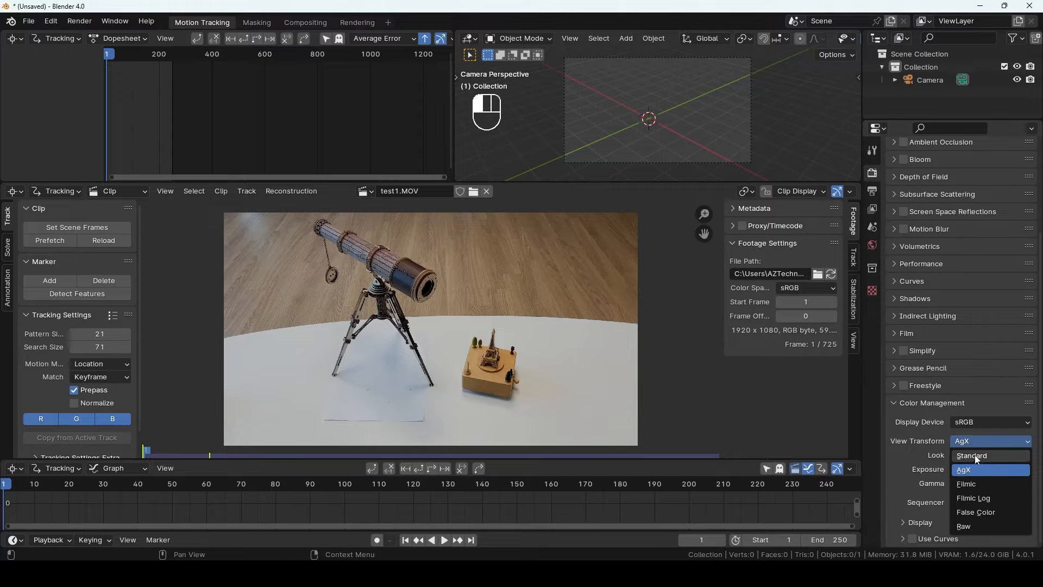
left_click(976, 456)
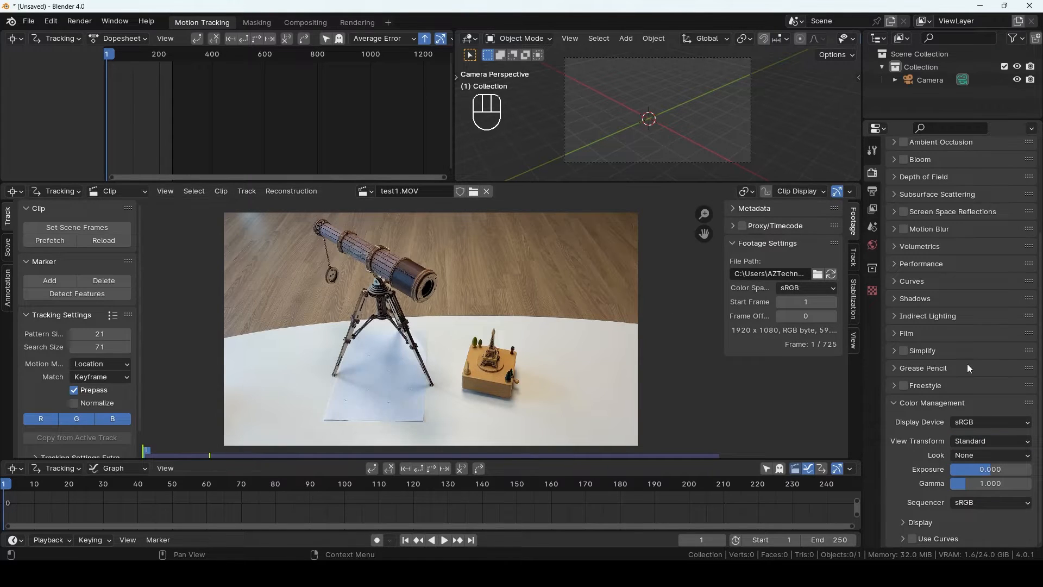
- Set the output frame rate to the clip's 59.94 fps and match the scene frame range to the clip's 725 frames
scroll(968, 364, "up", 5)
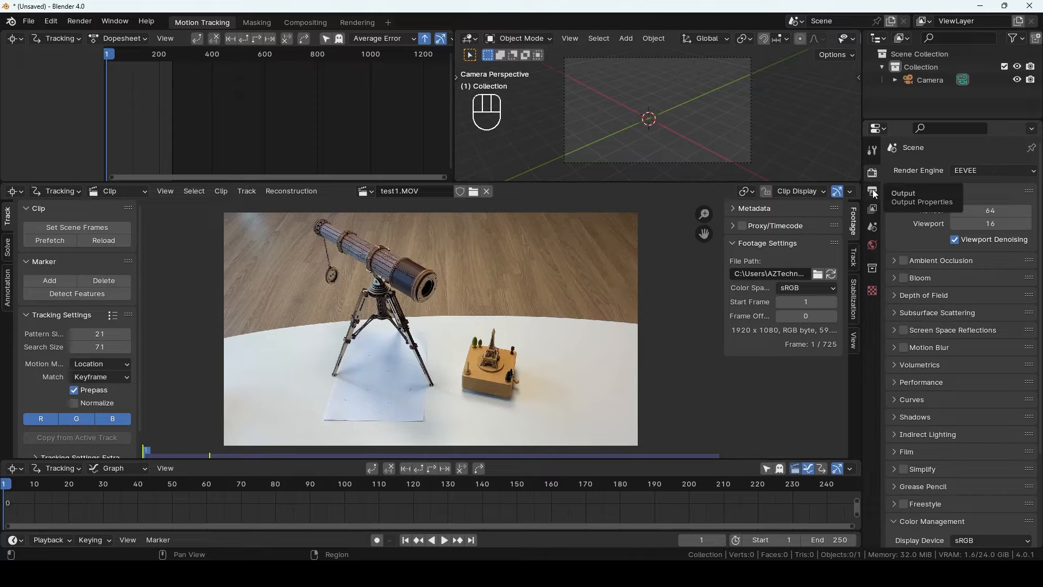
left_click(873, 190)
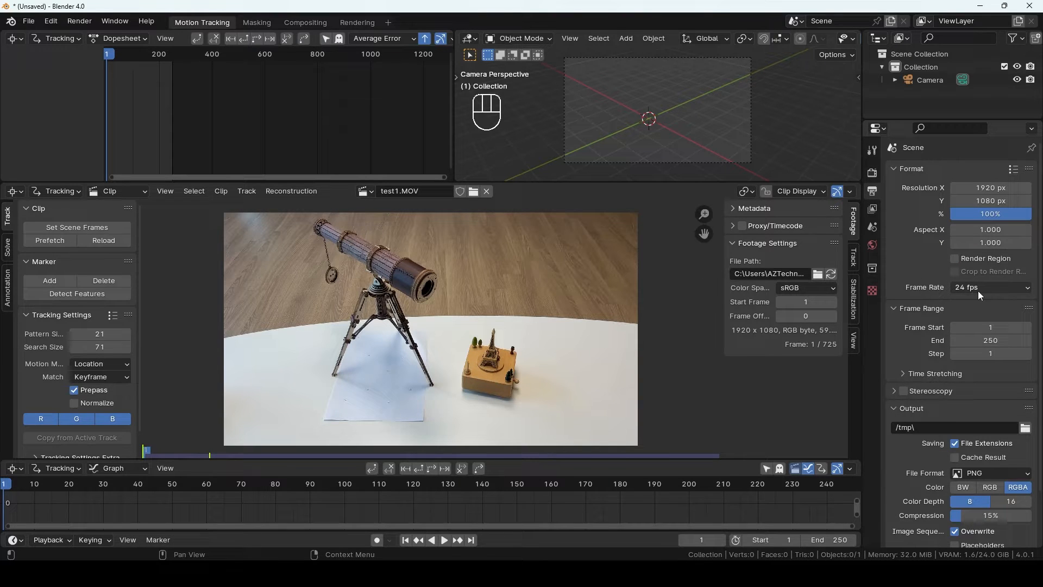
left_click_drag(725, 275, 666, 275)
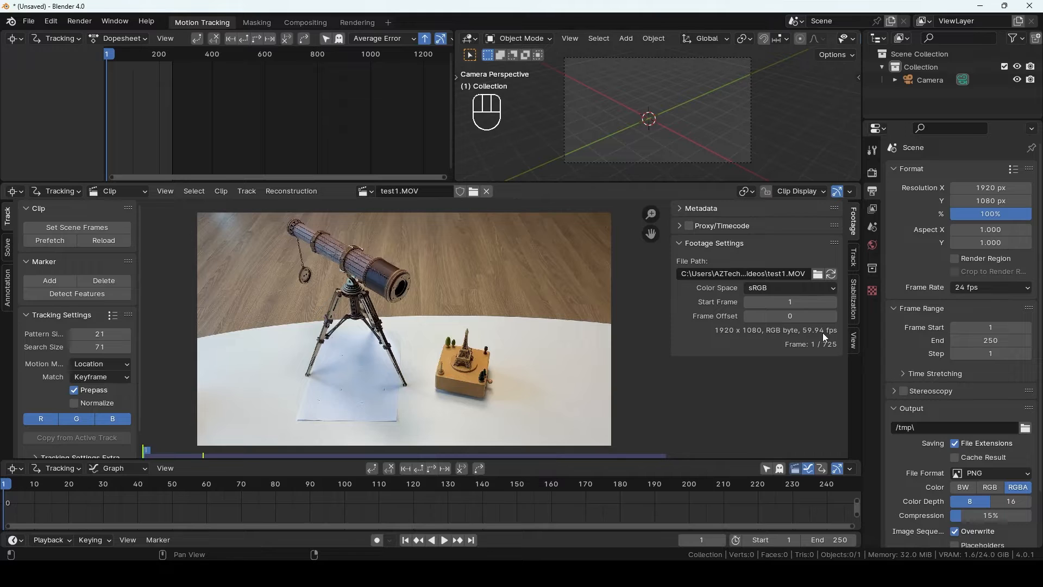
left_click_drag(987, 291, 990, 380)
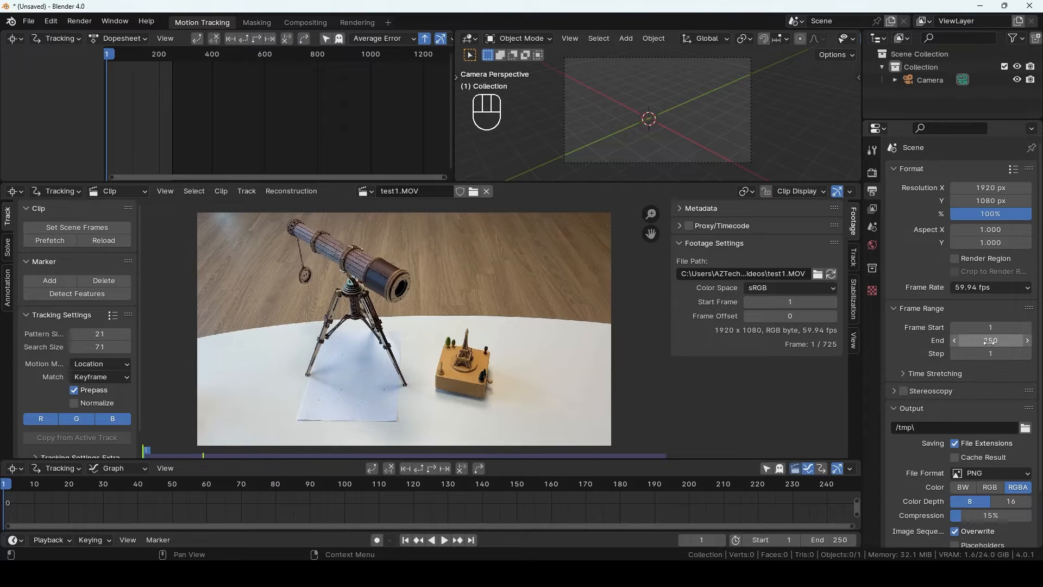
left_click(77, 231)
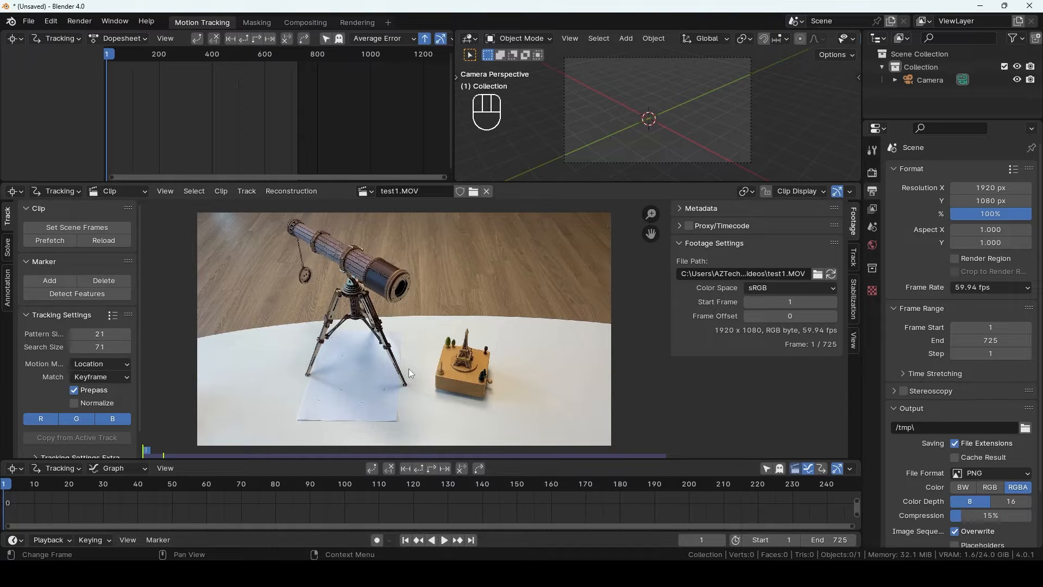
- Play and scrub through the footage, prefetching the clip's frames into memory for smooth playback
key("space")
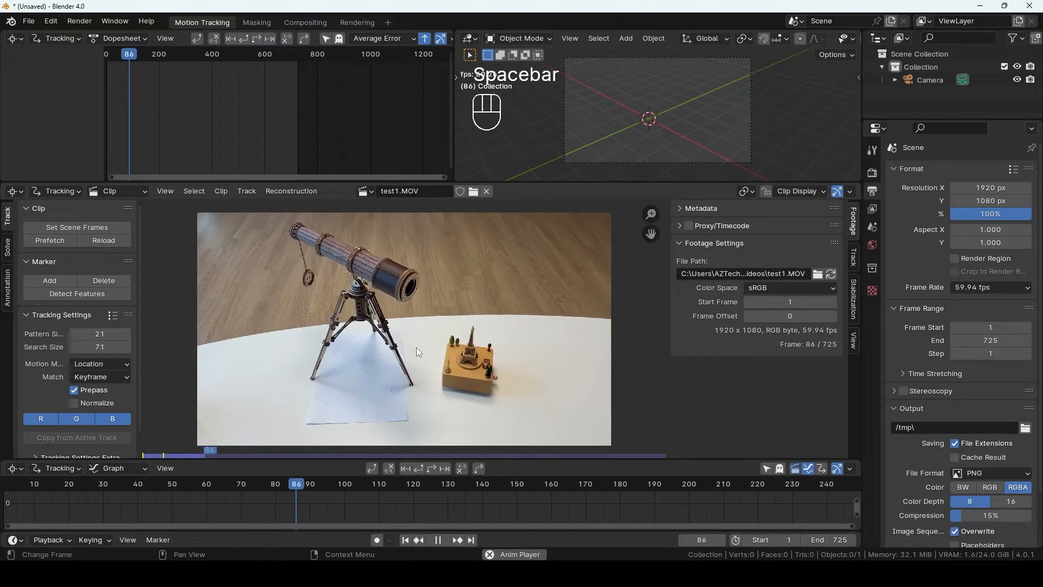
key("space")
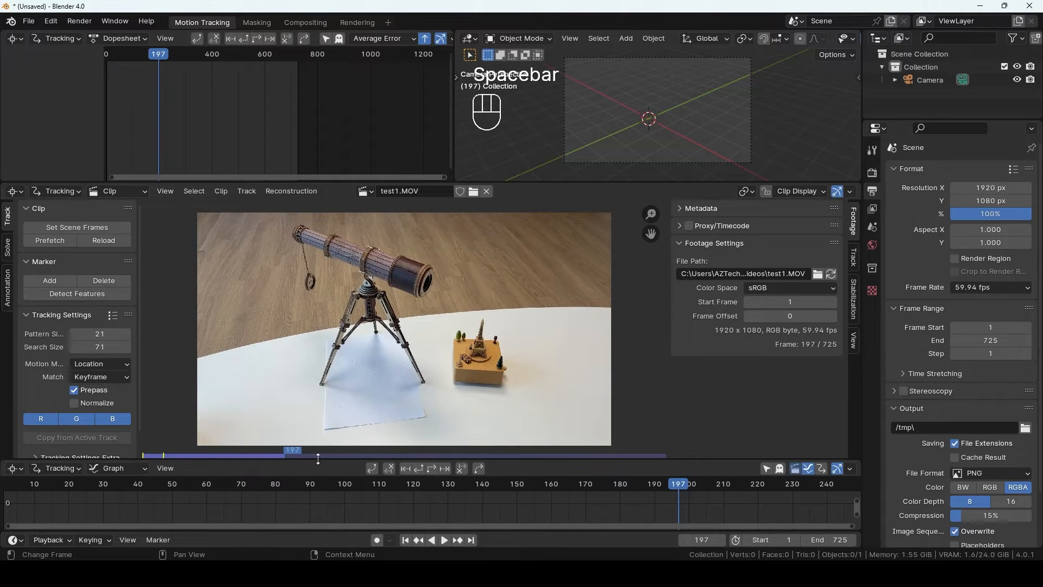
left_click_drag(296, 483, 235, 475)
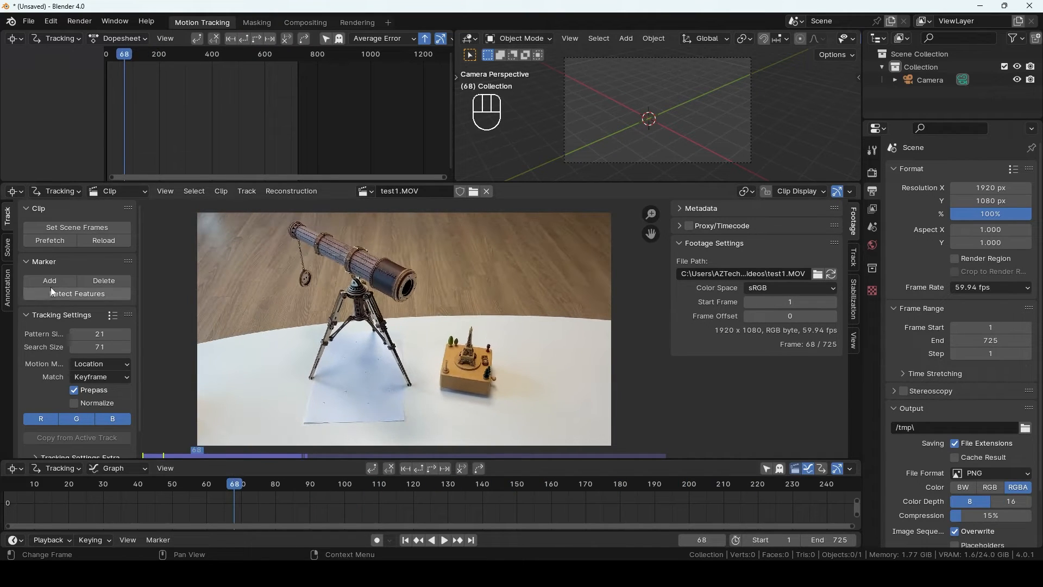
left_click(46, 241)
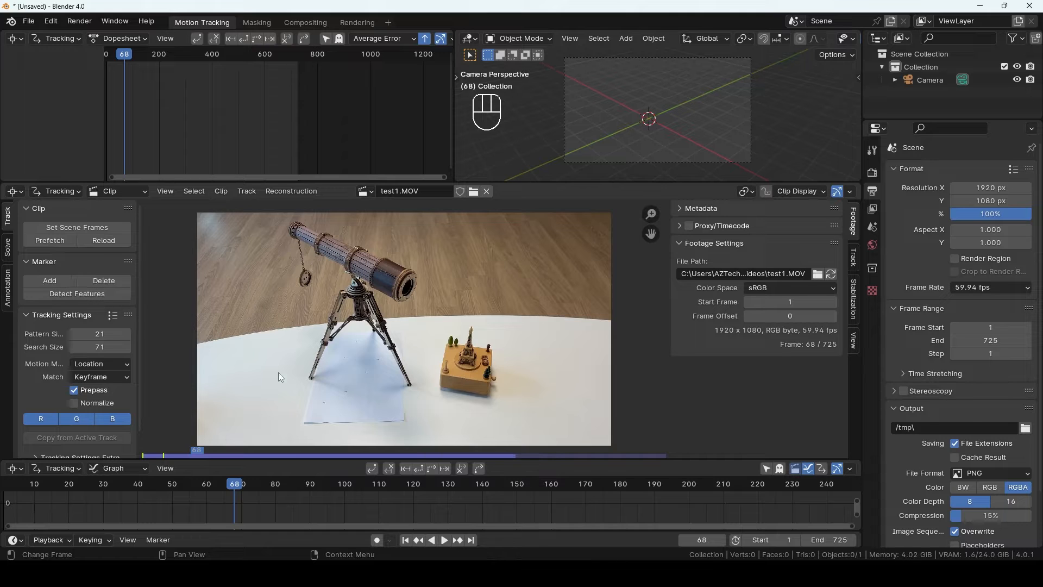
left_click_drag(235, 484, 361, 484)
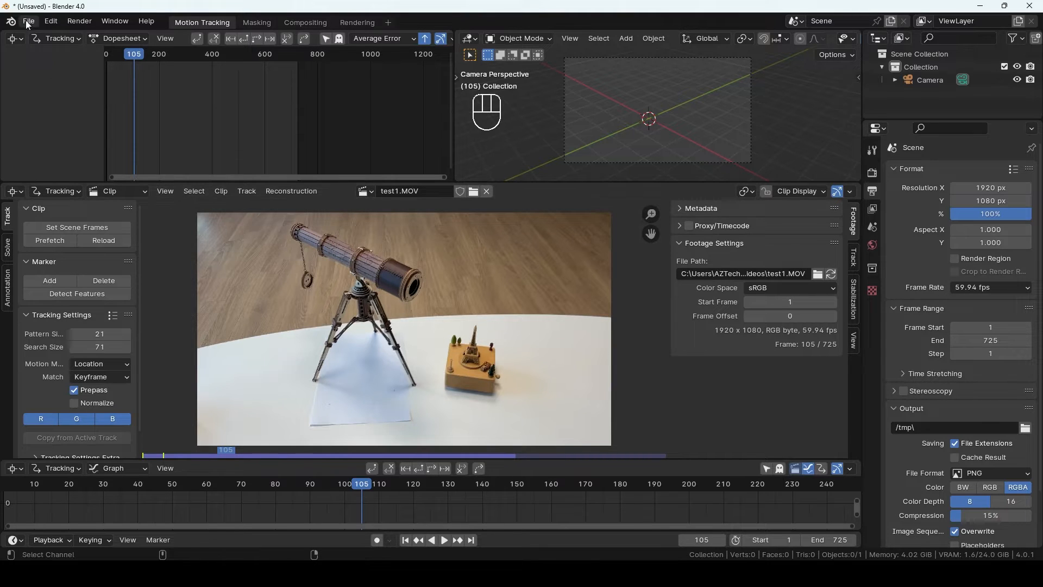
- Save the project as vfx in the Videos folder
key("ctrl+s")
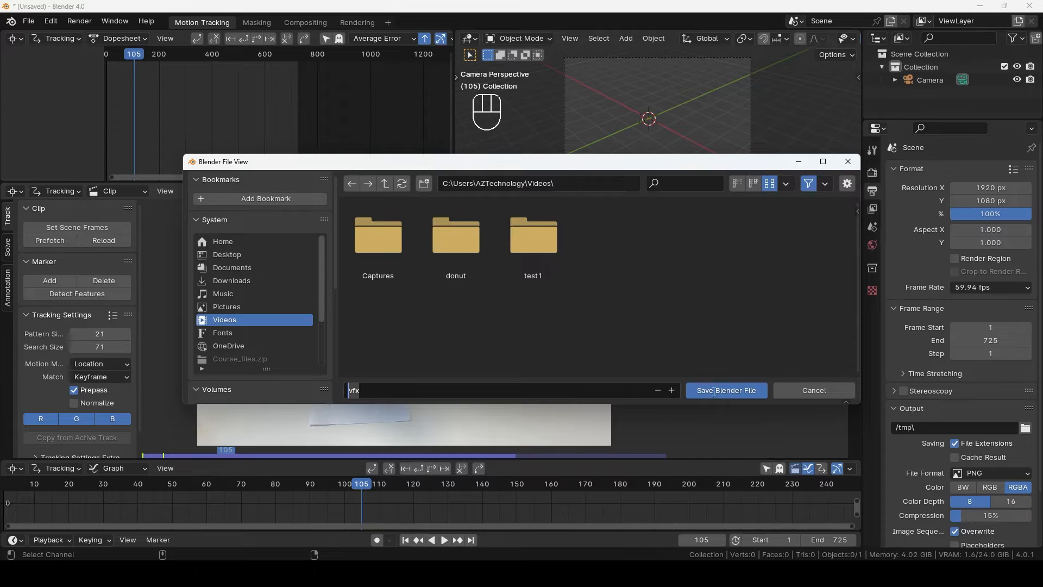
left_click(714, 392)
left_click(721, 393)
- Check the footage at frame 75, at the first frame and at the last frame
left_click_drag(410, 486, 258, 484)
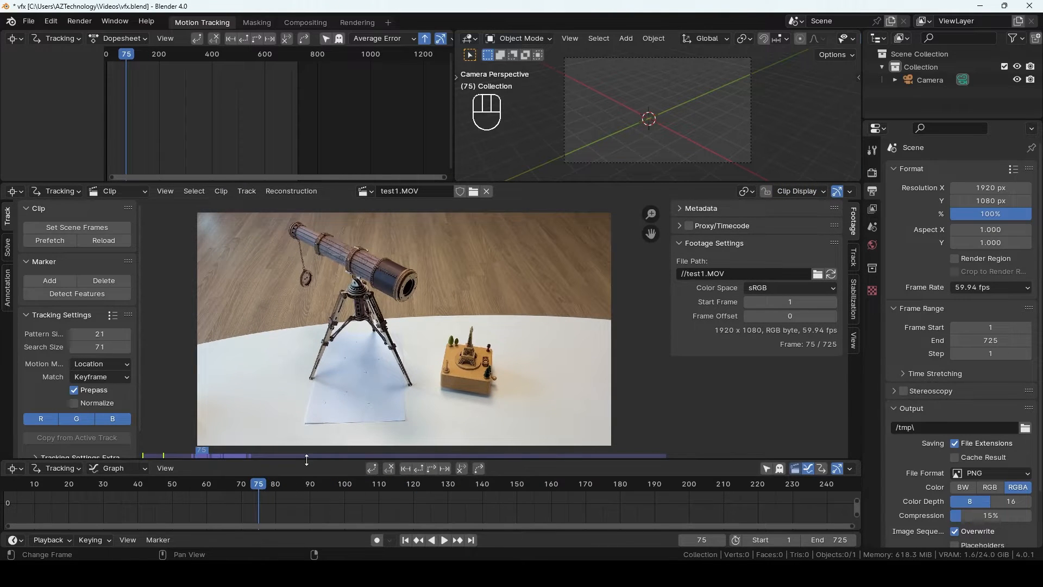
left_click_drag(307, 461, 268, 428)
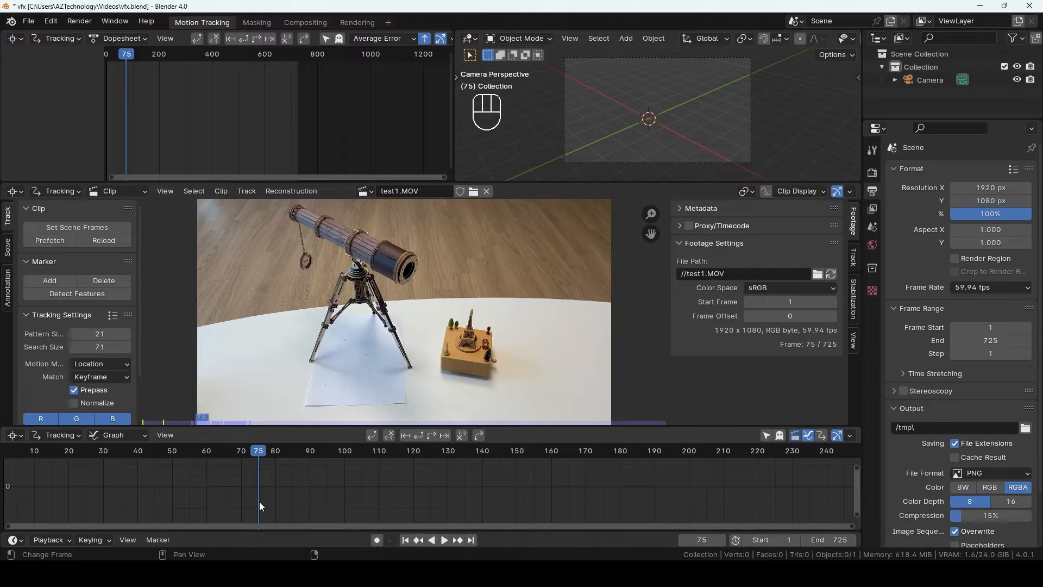
key("shift+Left")
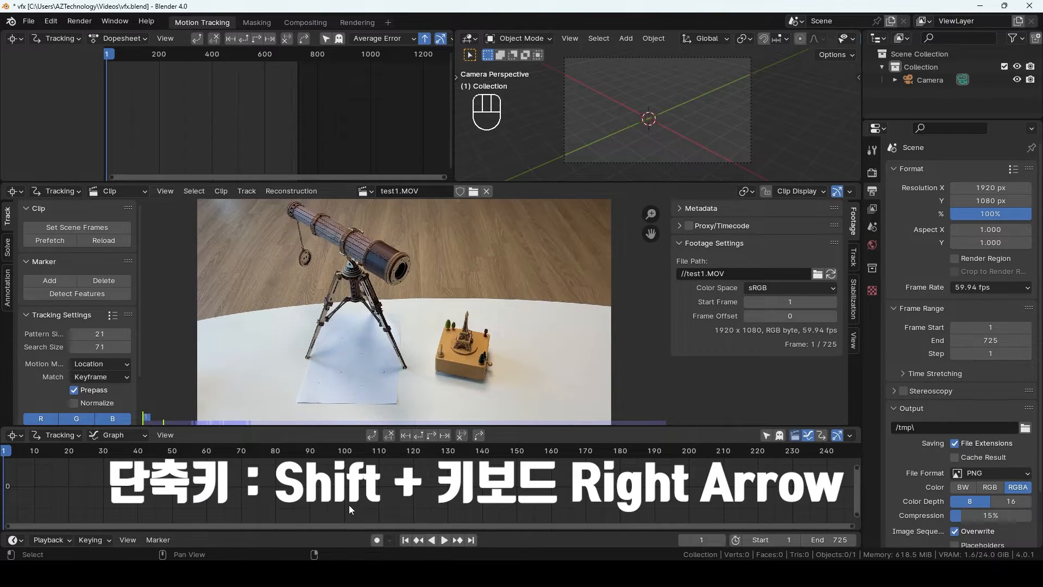
key("shift+Right")
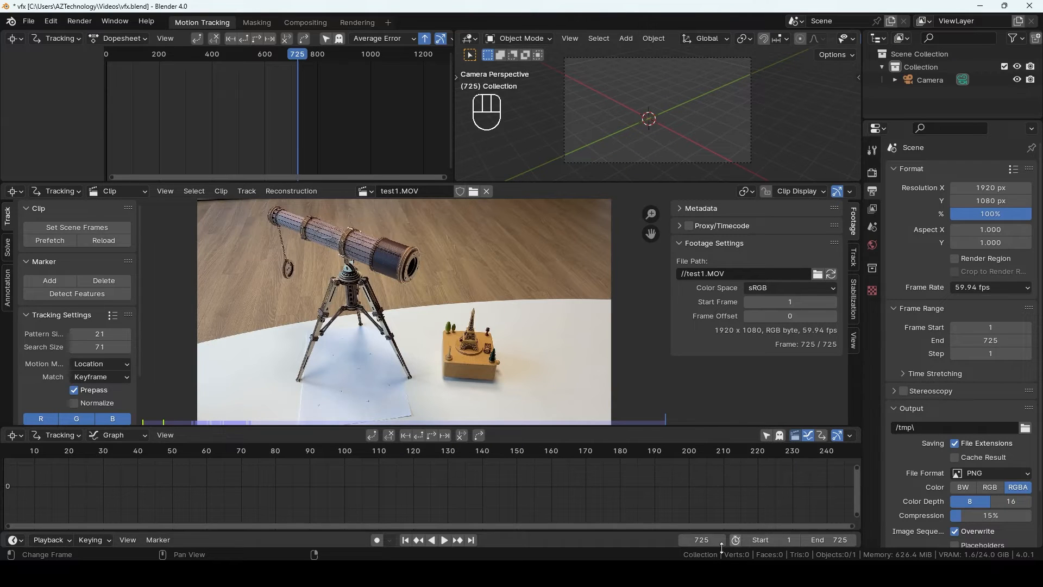
- Fit the tracking graph's timeline to the whole frame range, return to frame 1 and readjust the graph area's height
left_click_drag(628, 428, 628, 402)
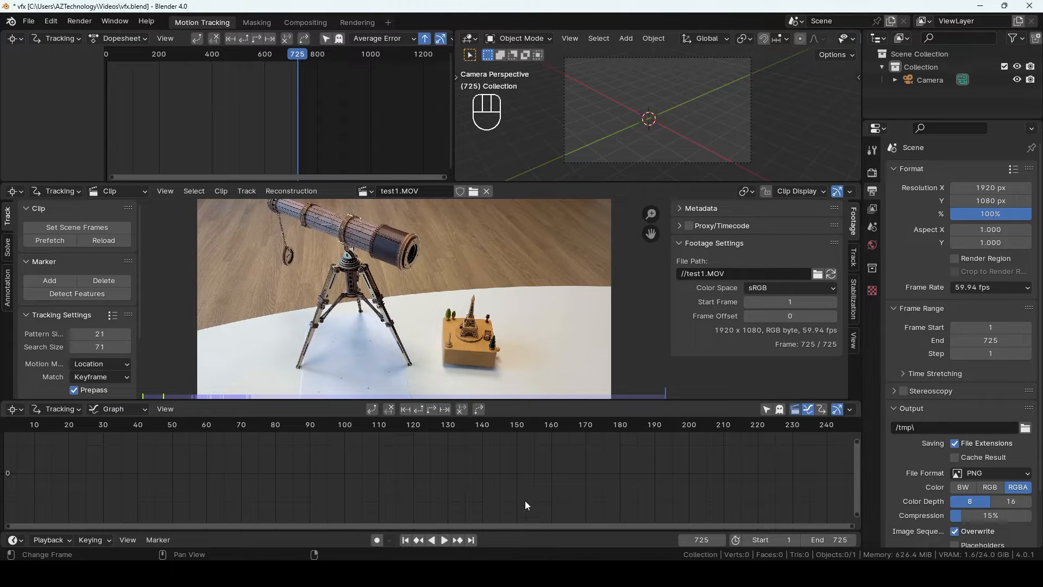
scroll(532, 497, "down", 10)
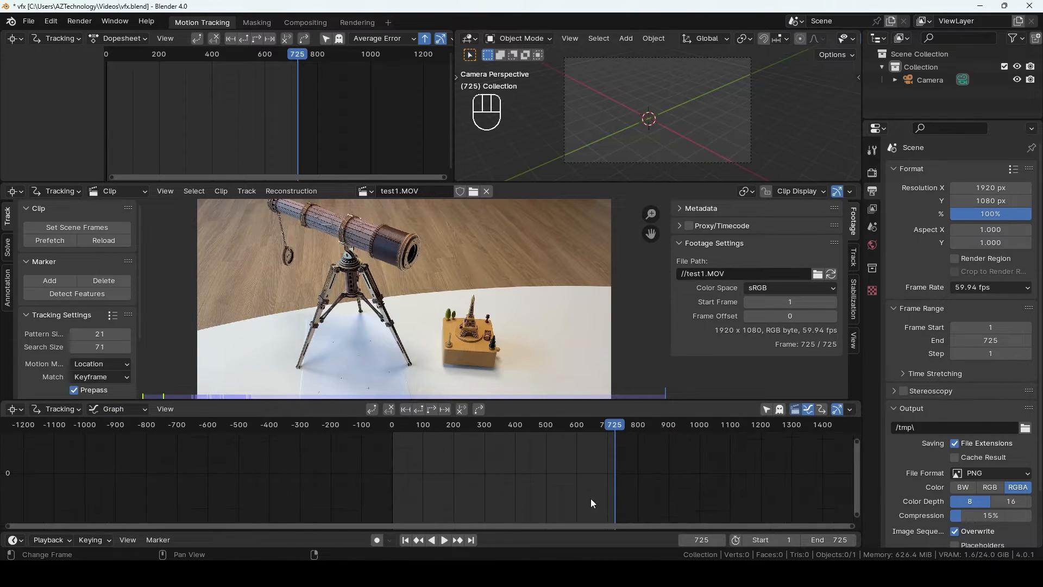
scroll(573, 497, "up", 4)
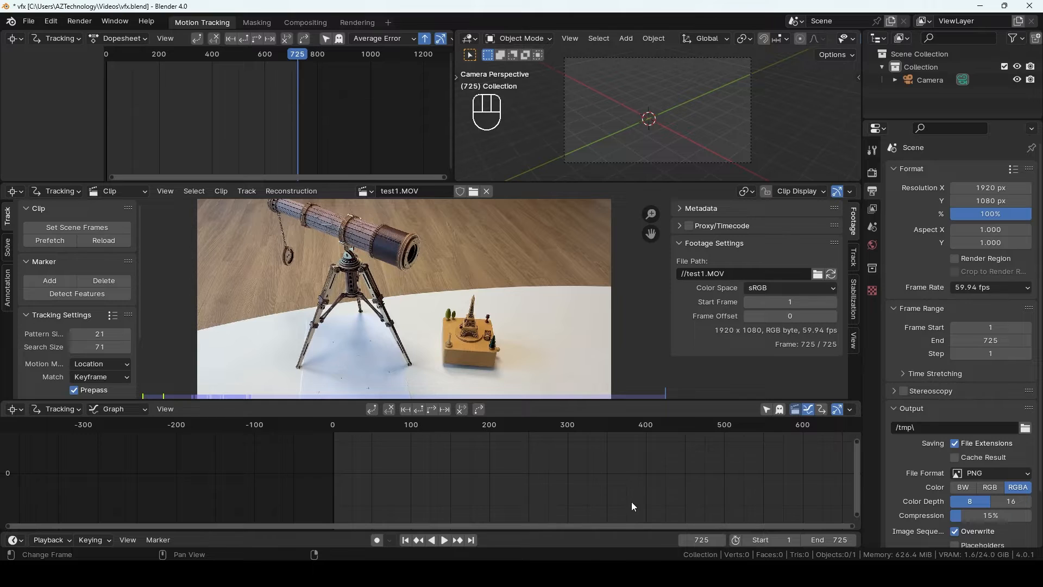
scroll(625, 496, "down", 2)
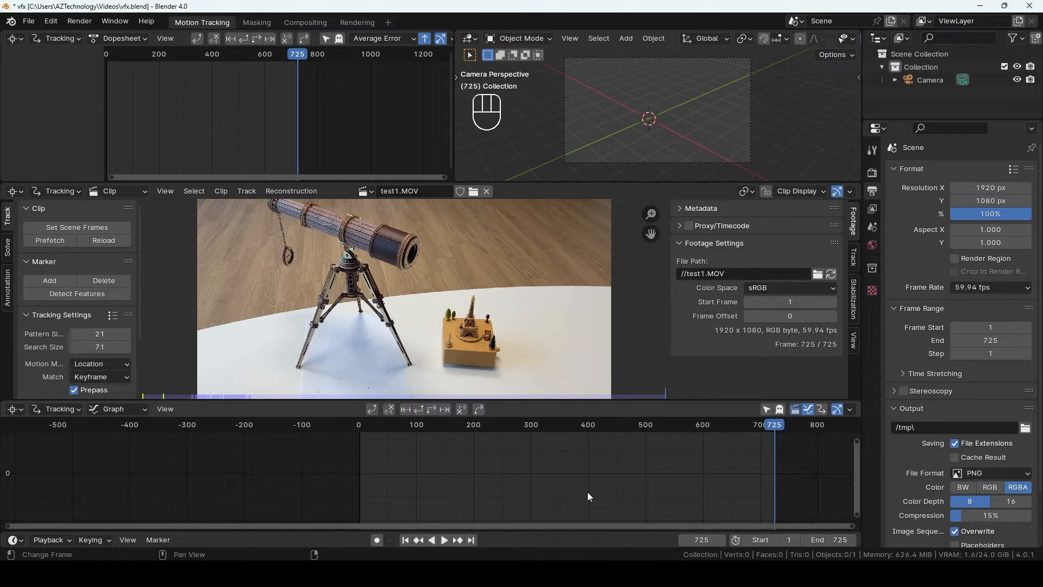
scroll(582, 497, "down", 2)
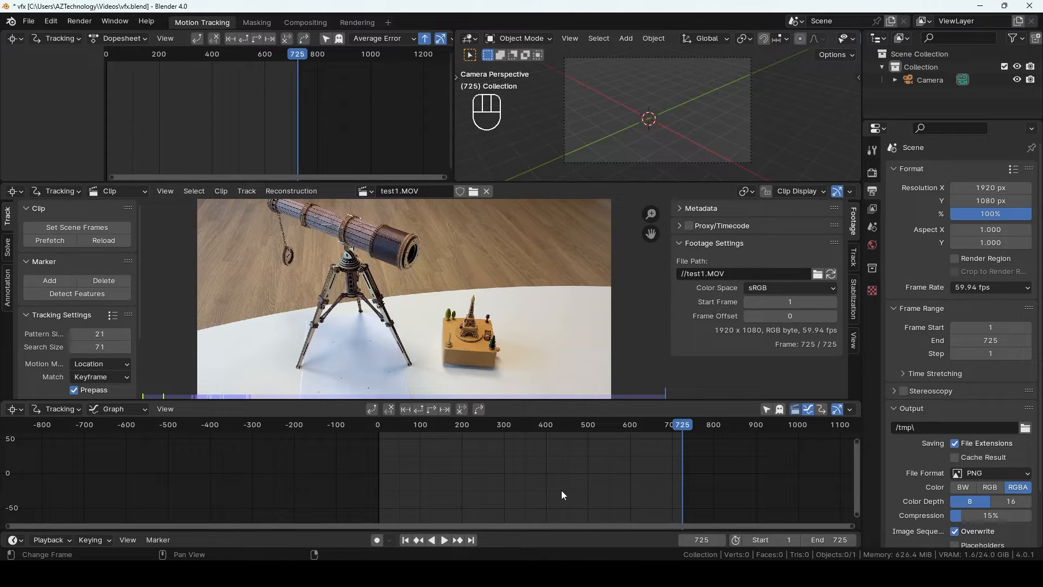
key("Home")
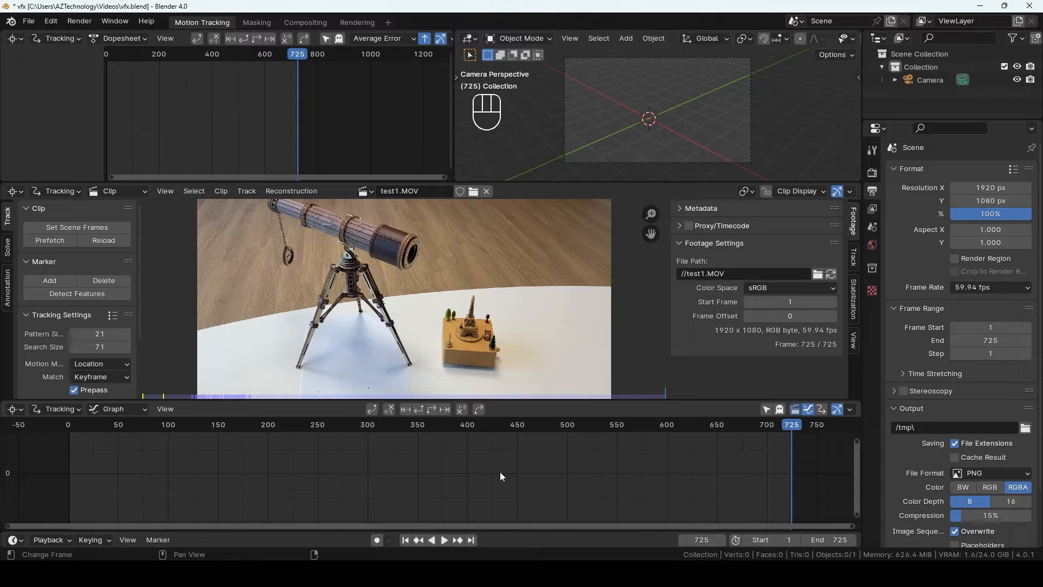
key("shift+Left")
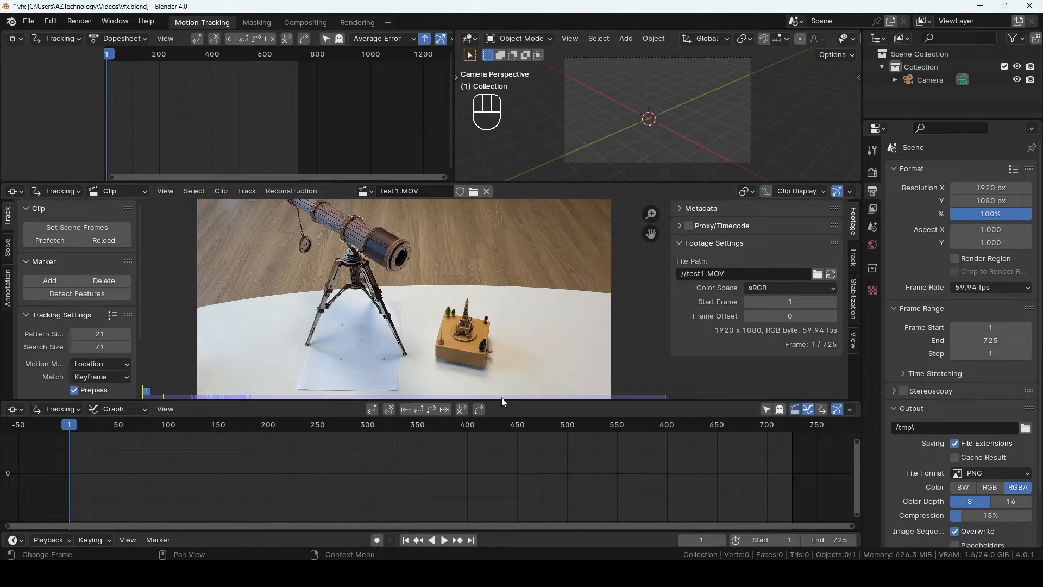
left_click_drag(505, 401, 505, 441)
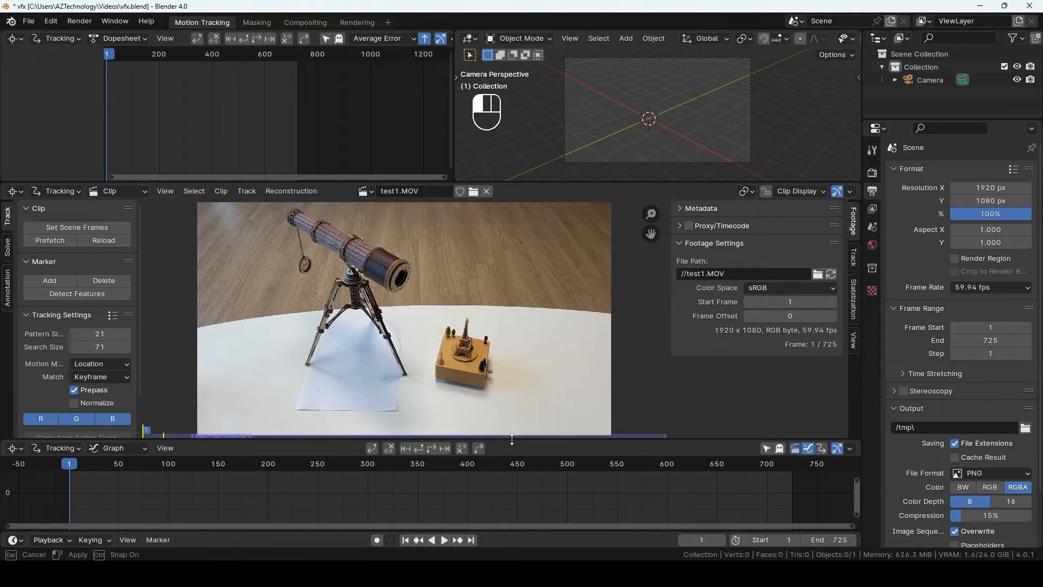
- Examine the cross marks on the paper beneath the tripod in the first frame to find a suitable tracking point
scroll(381, 304, "up", 4)
middle_click_drag(401, 287, 374, 318)
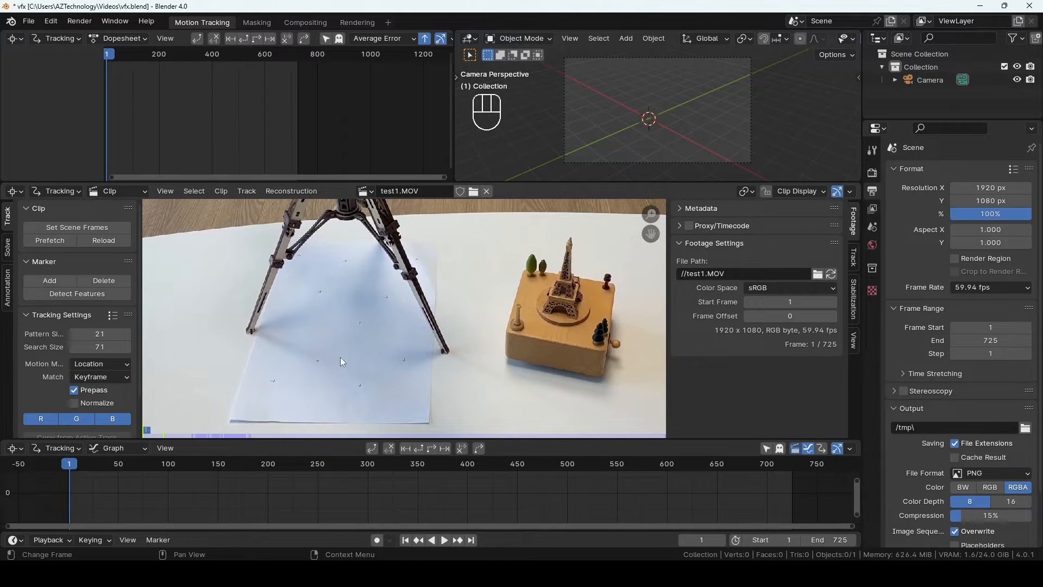
scroll(365, 347, "down", 2)
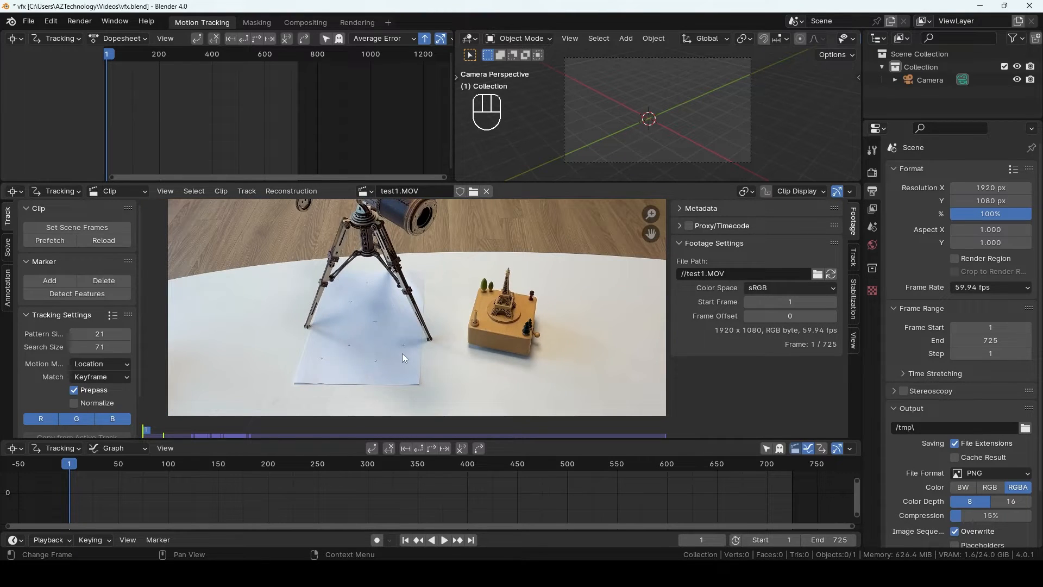
scroll(419, 335, "up", 2)
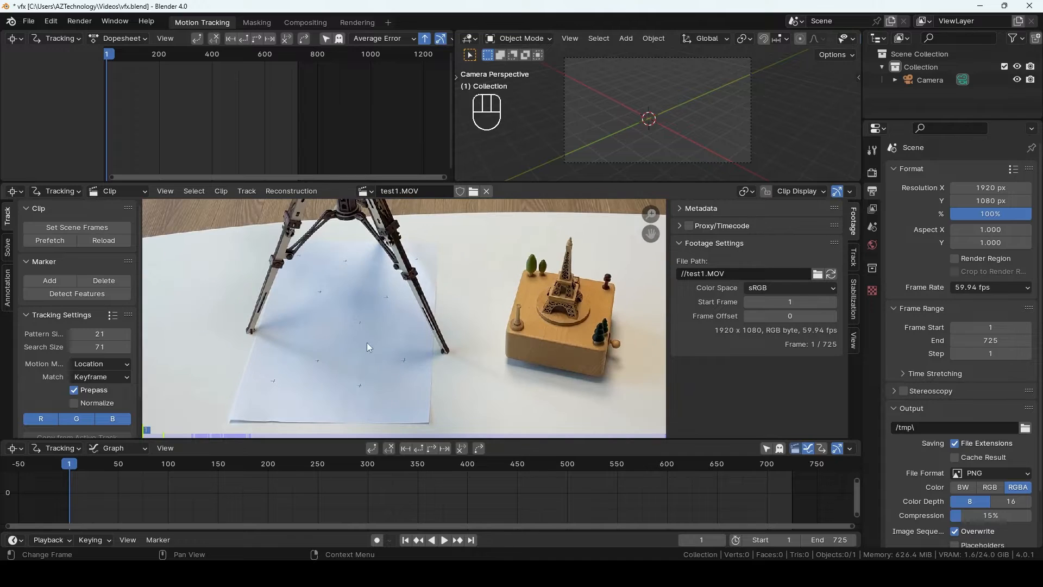
scroll(367, 342, "up", 5)
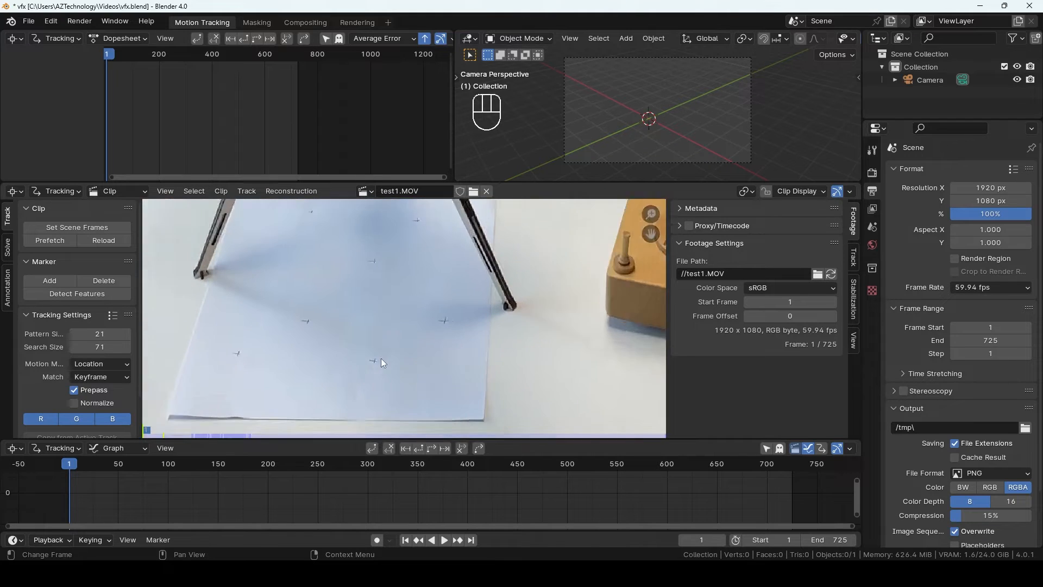
scroll(393, 362, "up", 3)
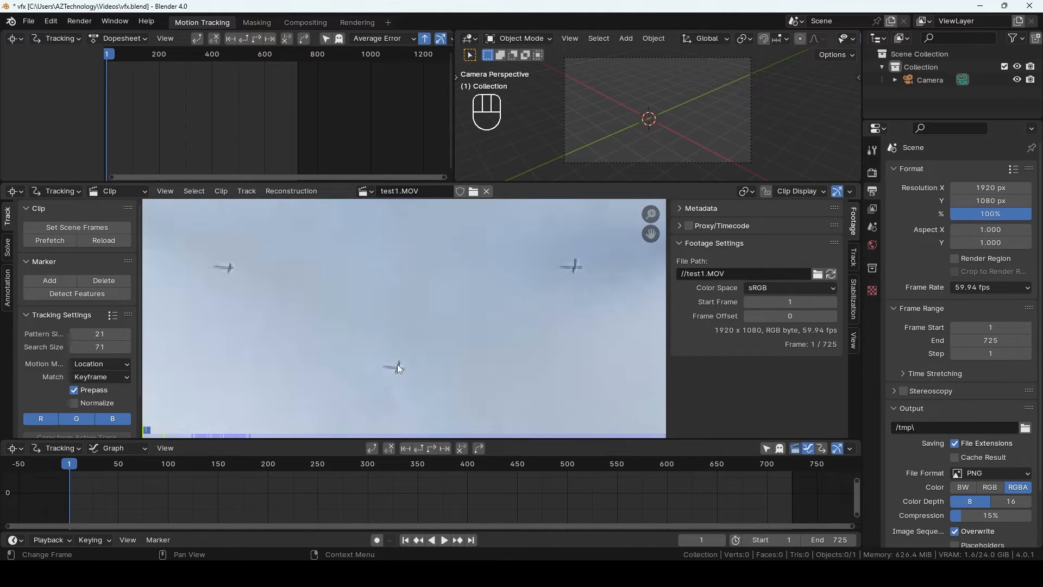
scroll(397, 364, "down", 5)
scroll(368, 363, "up", 3)
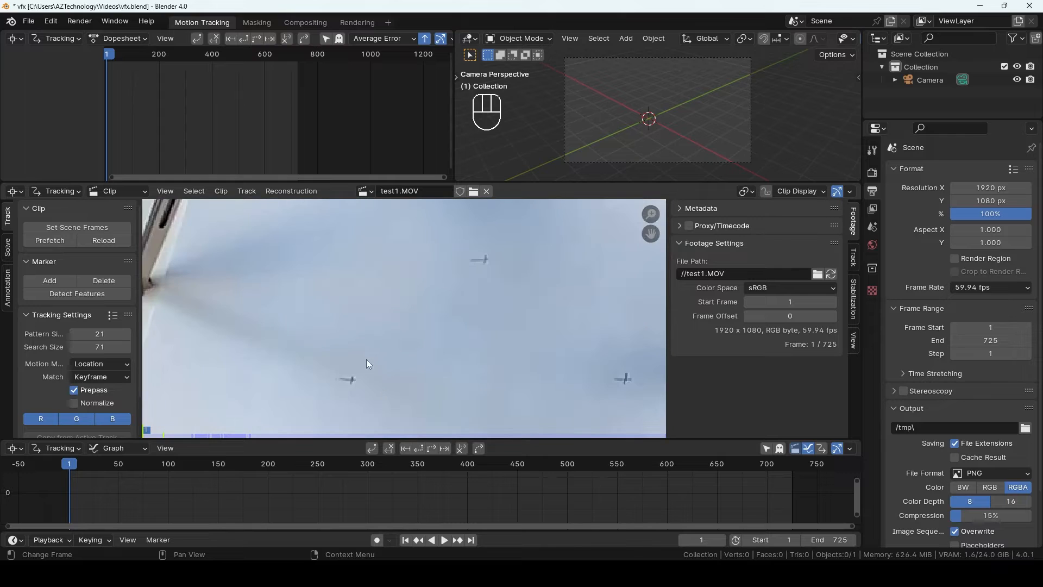
scroll(344, 391, "down", 5)
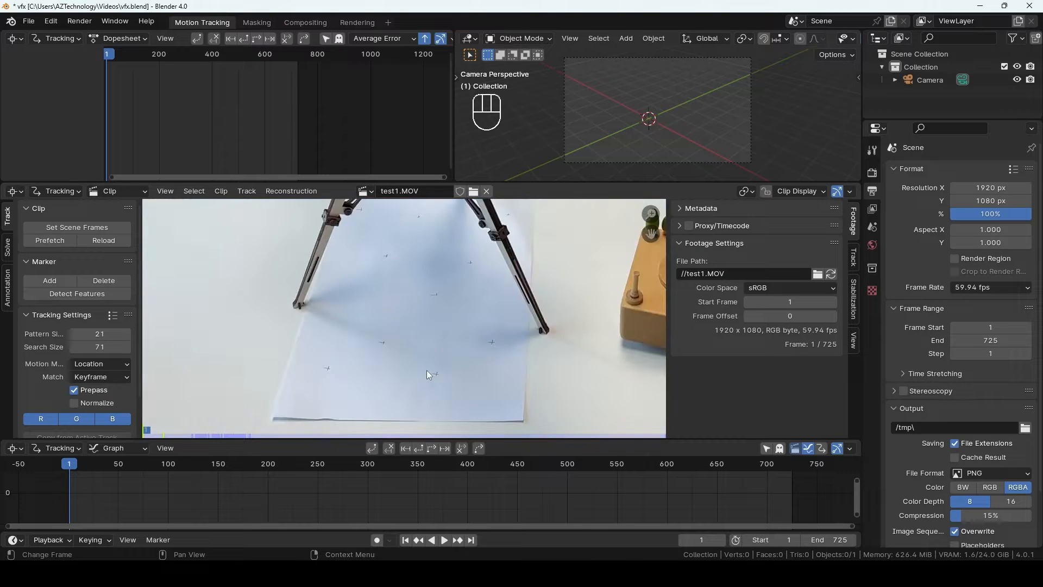
scroll(370, 344, "up", 4)
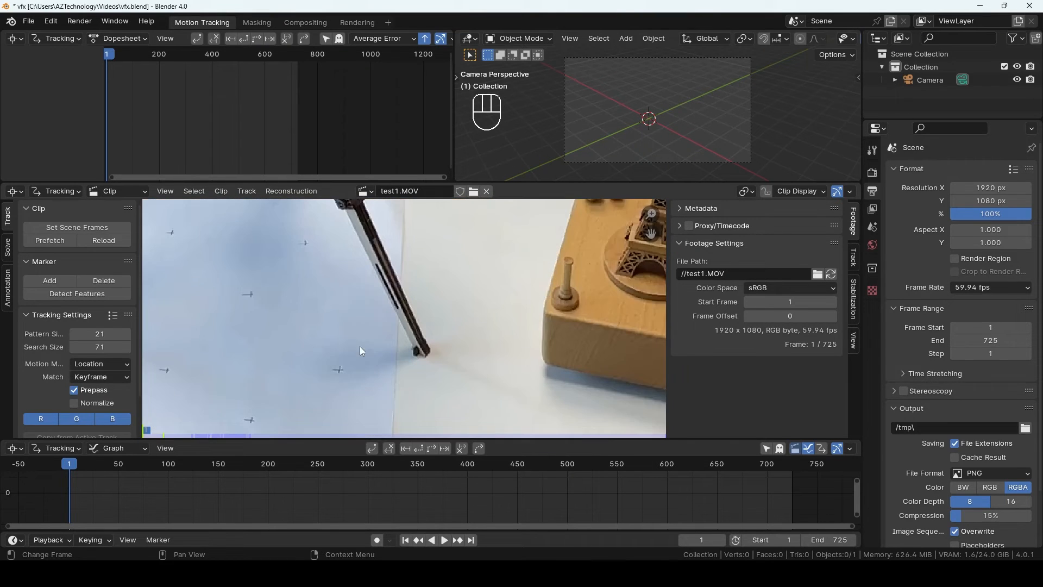
- Add a tracking marker centred on the paper's cross mark beside the tripod's right foot, and widen the tracking tools area
scroll(360, 351, "up", 3)
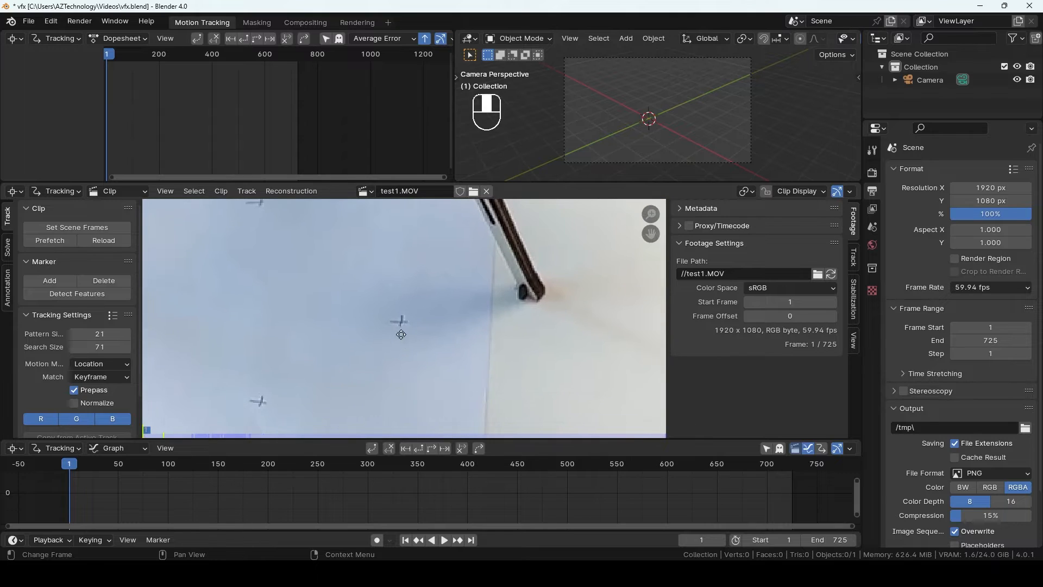
scroll(406, 314, "up", 10)
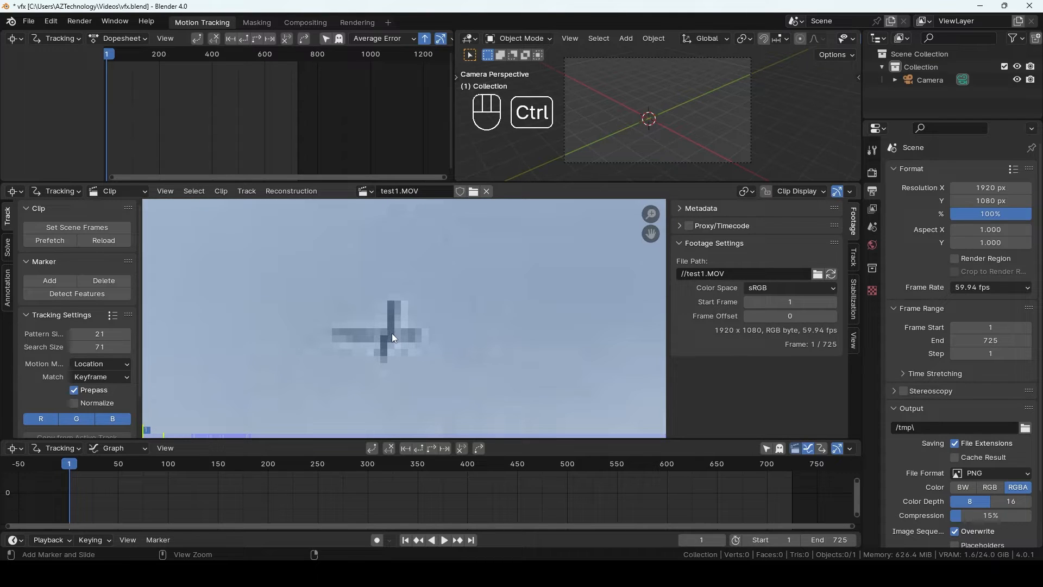
left_click(392, 331, "ctrl")
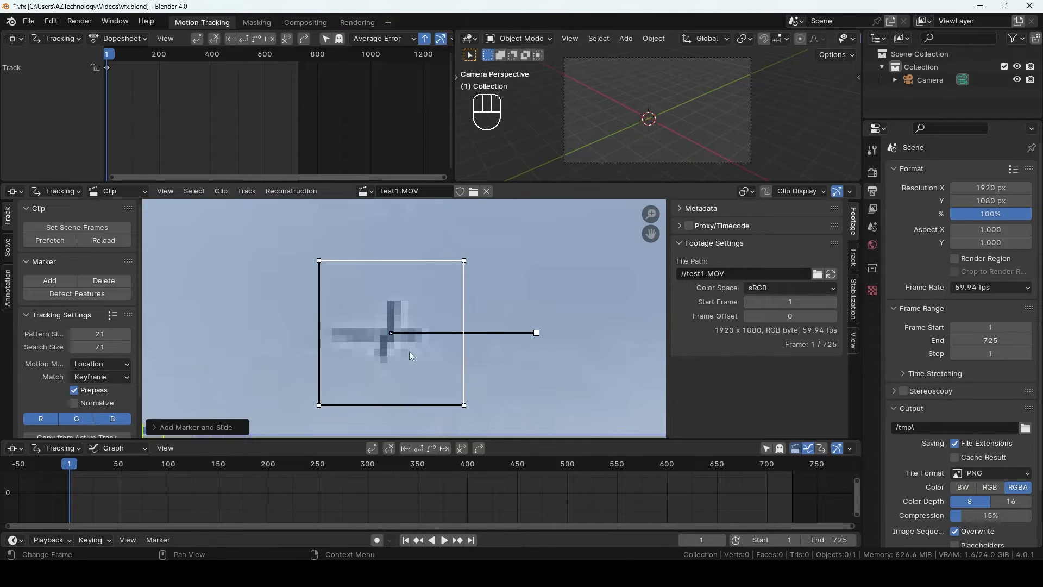
scroll(407, 351, "down", 4)
scroll(403, 351, "down", 2)
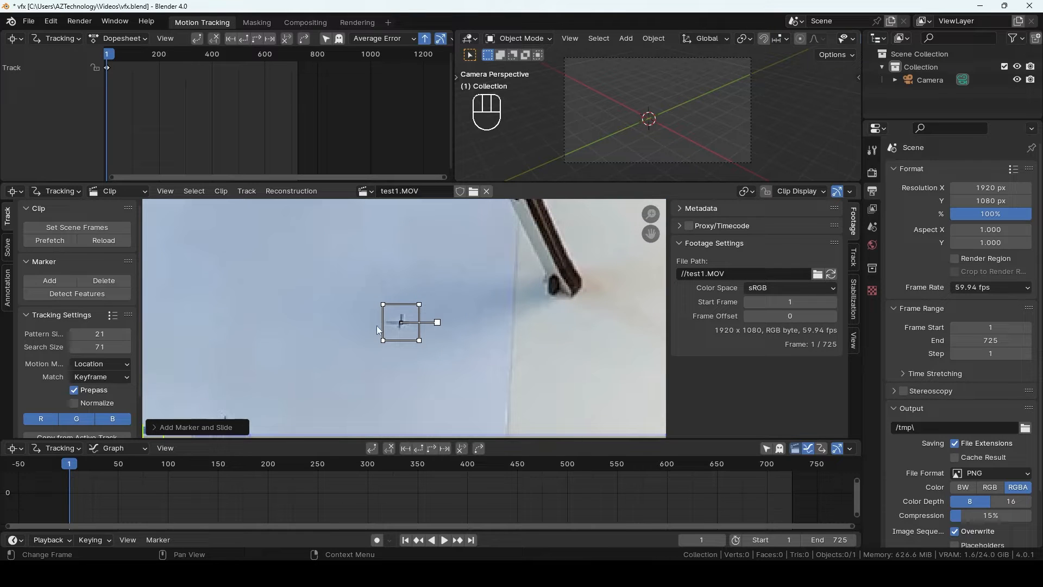
left_click_drag(143, 291, 180, 288)
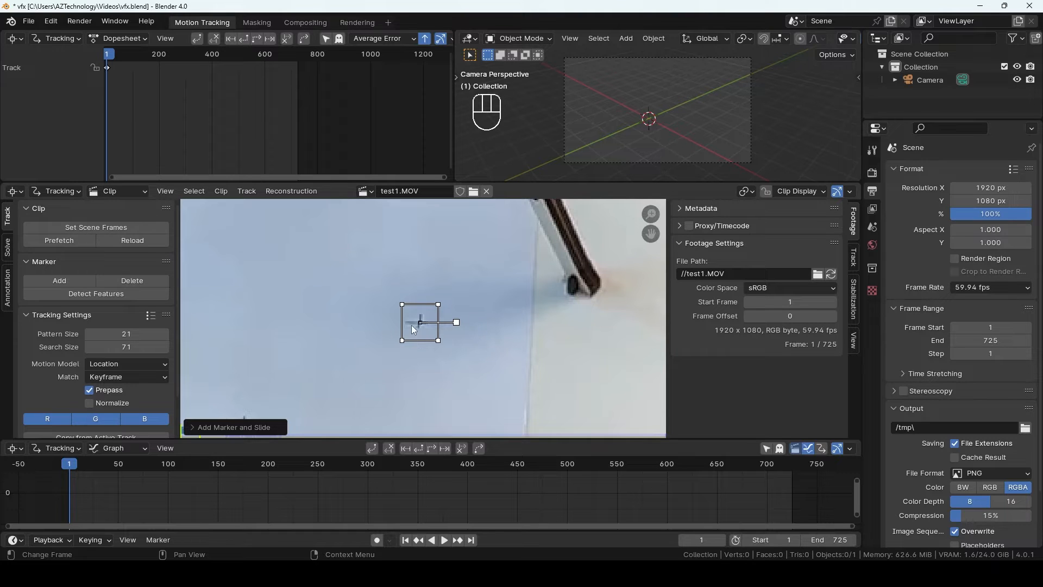
- Display the marker's search area around its pattern area and show the marker's Track settings with its preview
scroll(413, 330, "down", 2)
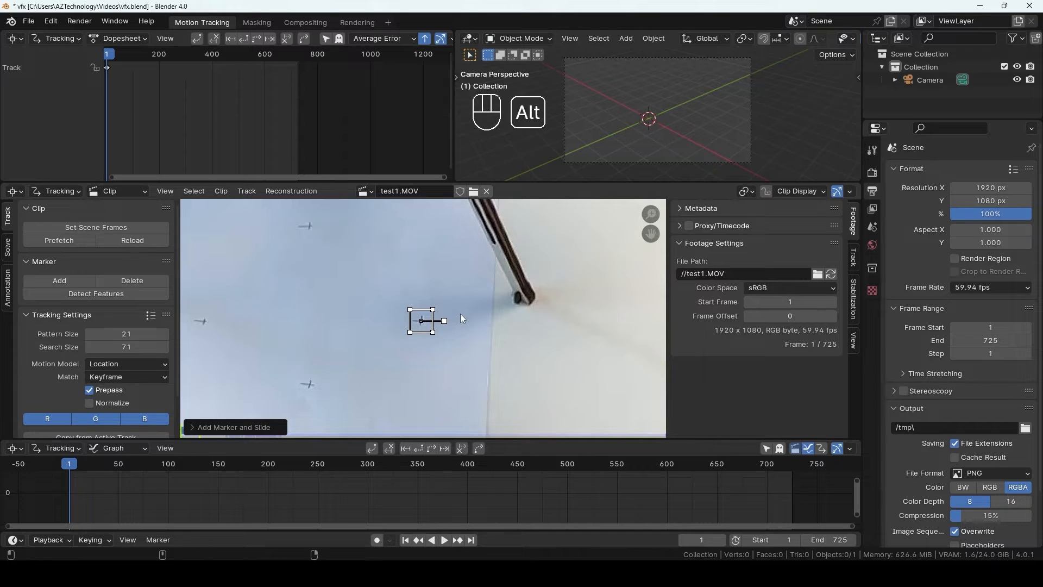
key("alt+s")
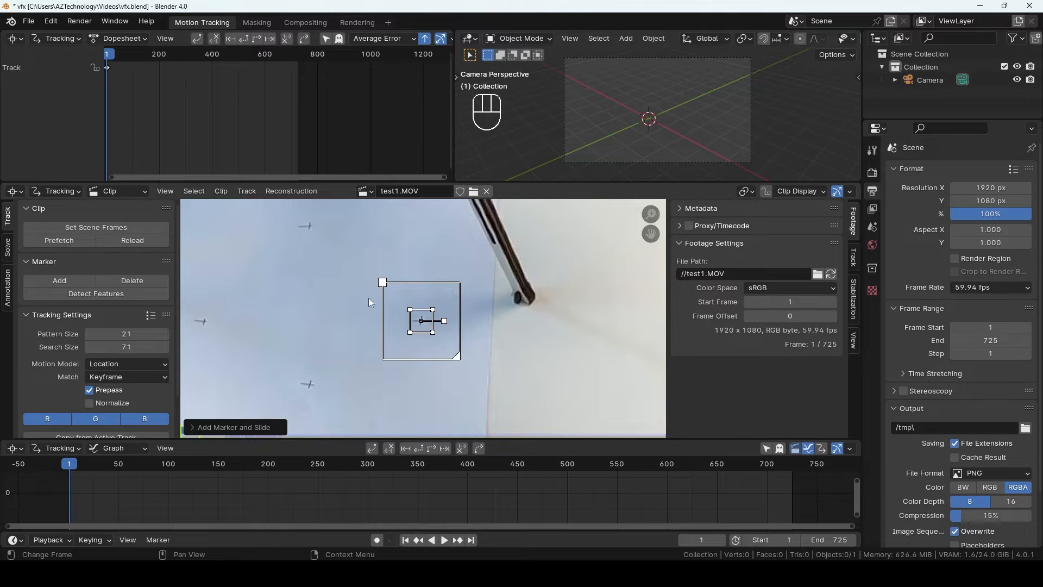
scroll(478, 341, "up", 1)
scroll(467, 335, "up", 1)
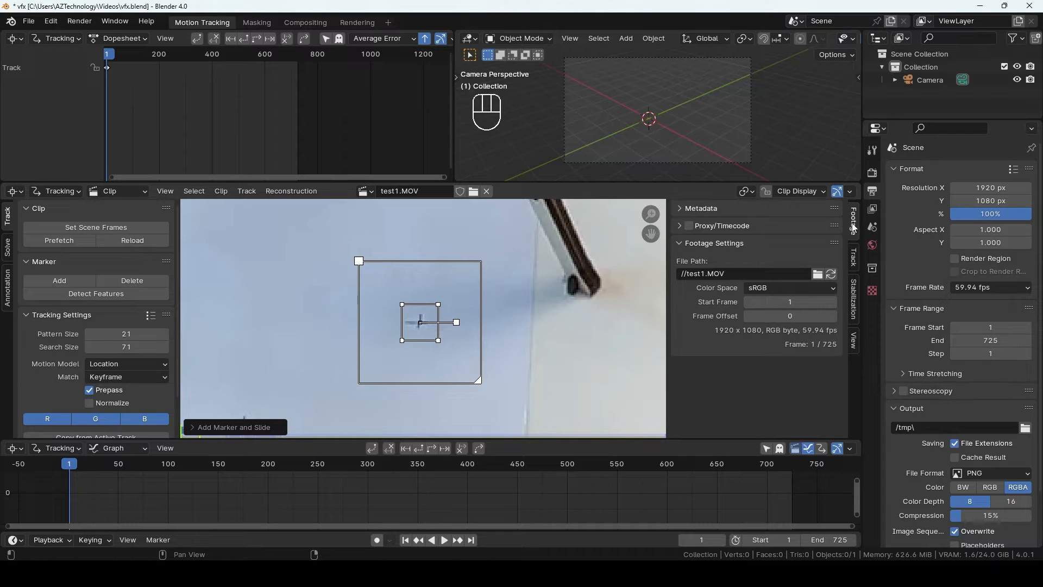
left_click(852, 263)
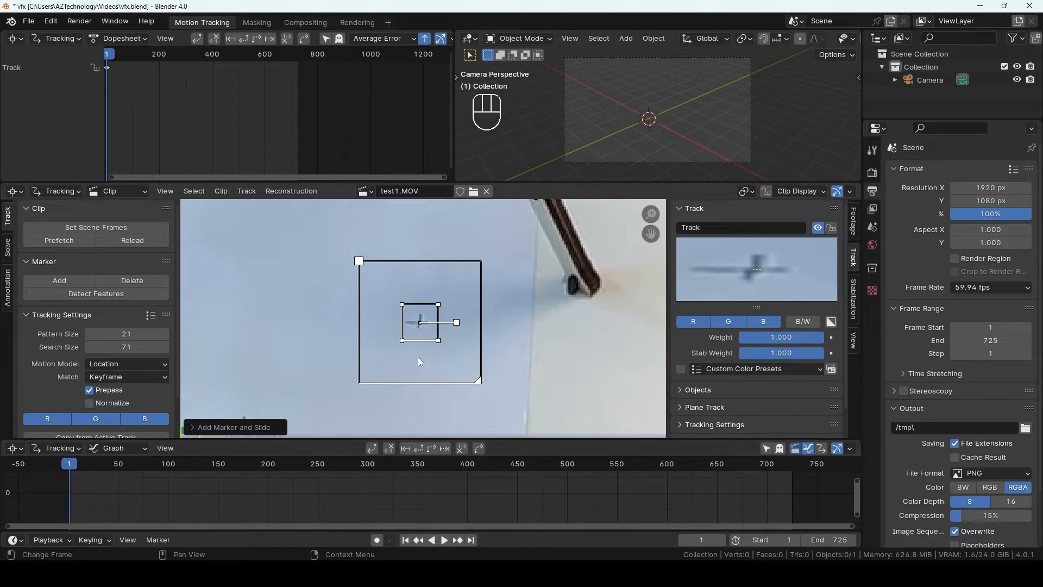
- Track the selected marker forwards through the entire clip, and scrub back through the result to frame 1
scroll(418, 357, "down", 8)
middle_click_drag(441, 293, 425, 342)
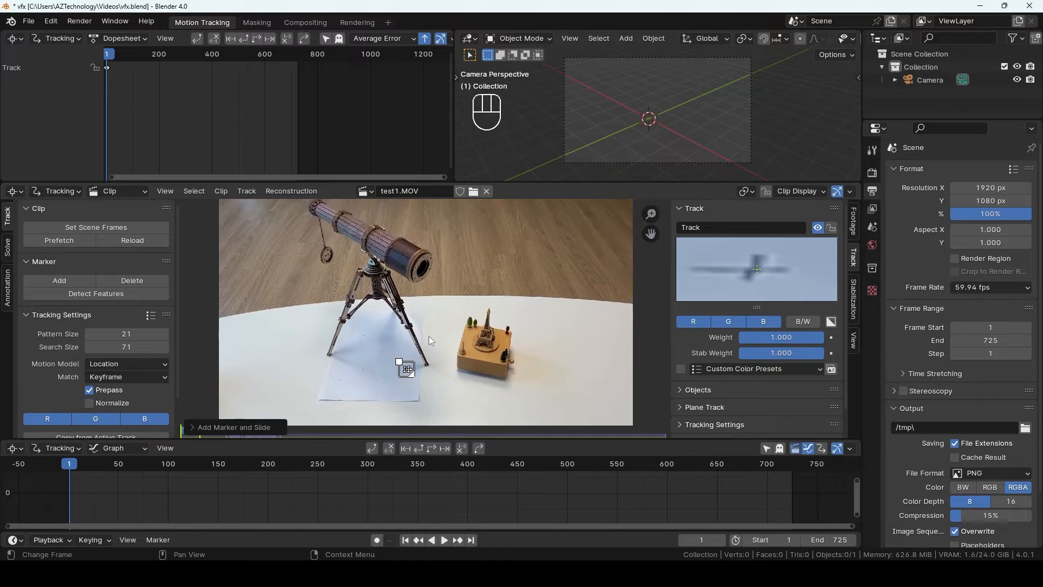
scroll(436, 330, "down", 3)
scroll(438, 328, "up", 3)
left_click(411, 371)
left_click(246, 191)
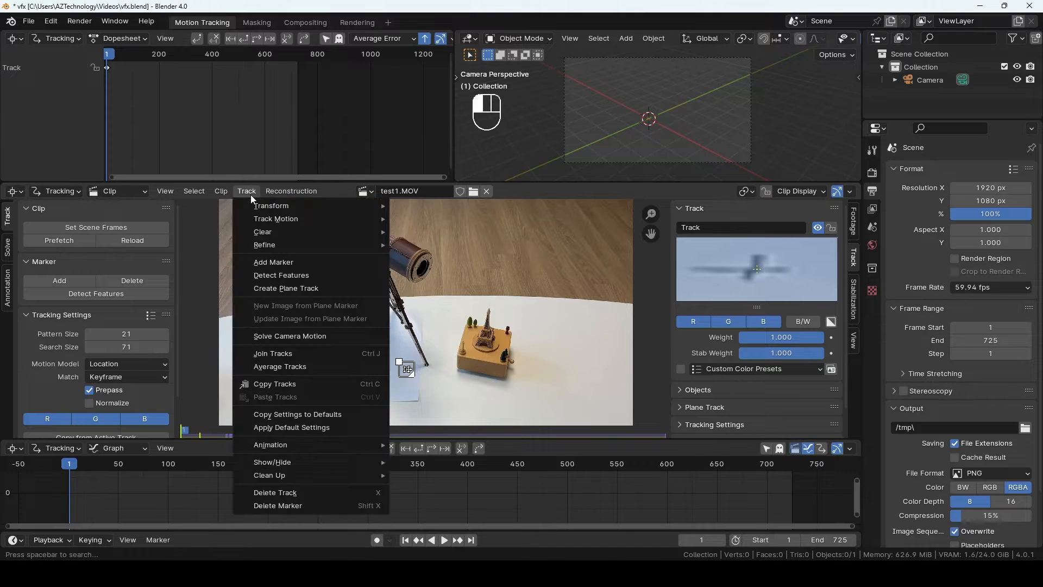
mouse_move(265, 220)
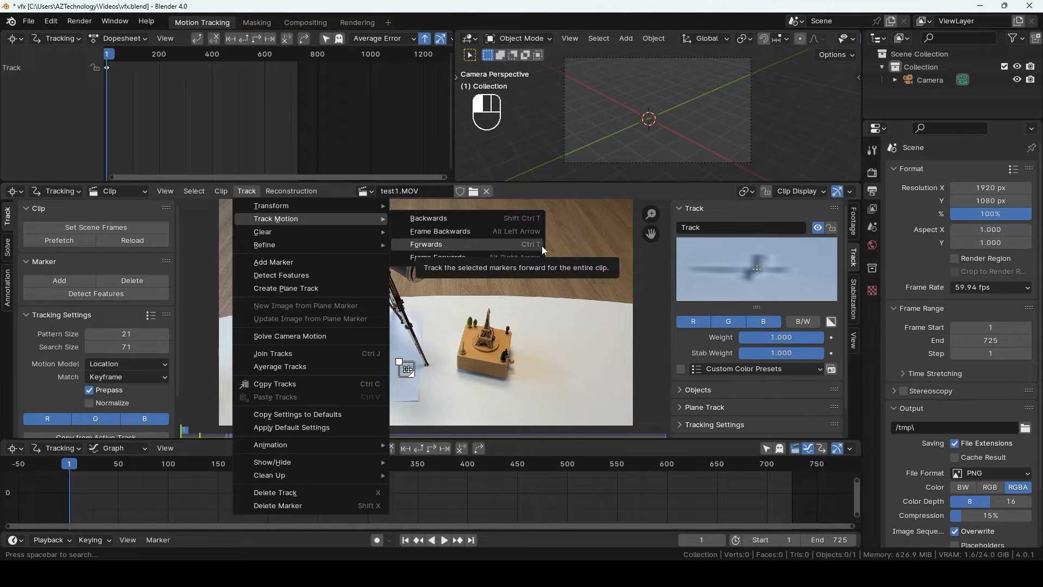
key("ctrl+t")
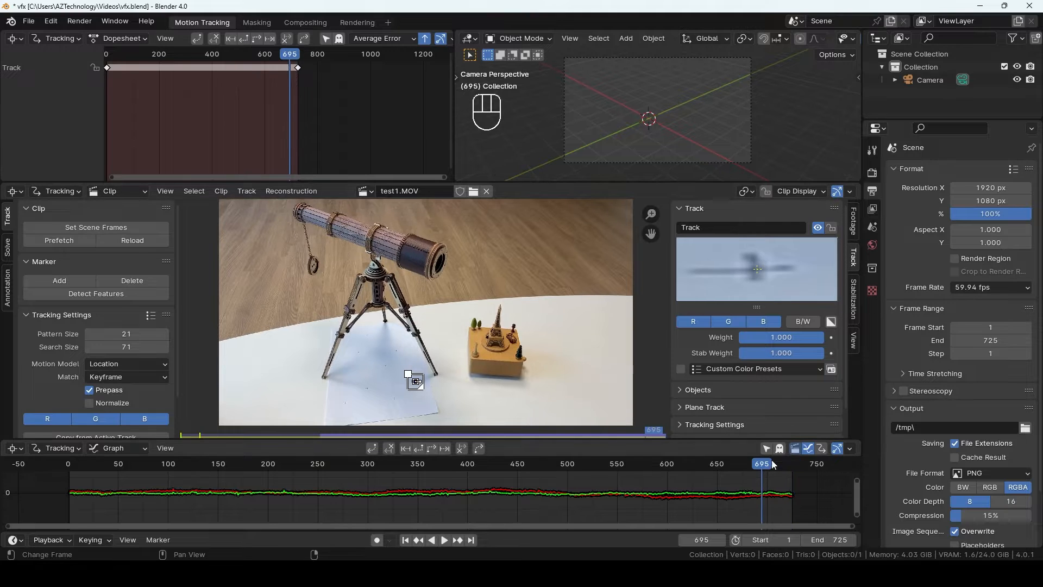
left_click_drag(773, 465, 156, 466)
key("shift+Left")
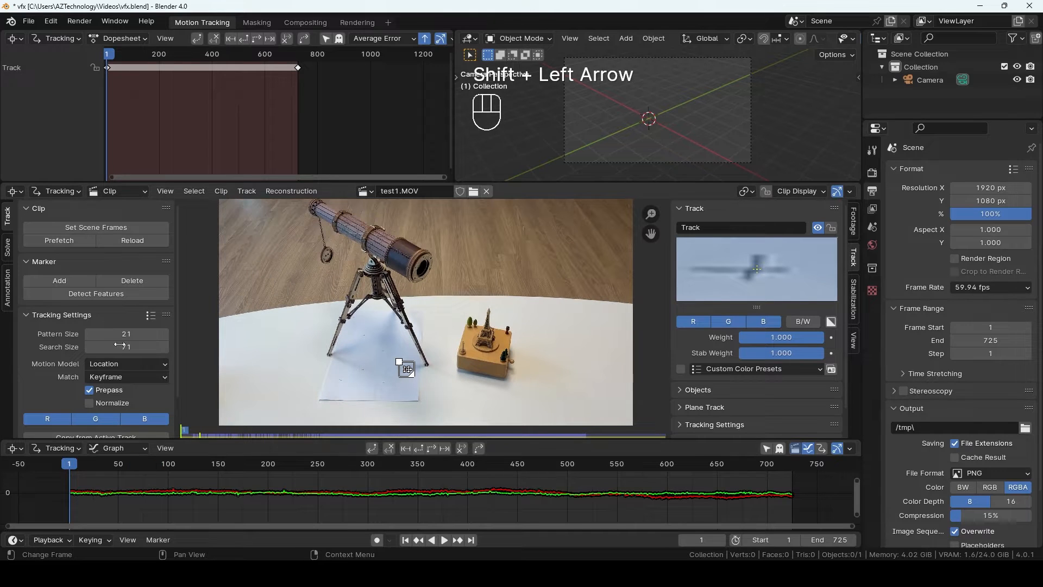
- Detect features across the whole frame at frame 1, trying low and high margins and setting the margin to 200
left_click(96, 300)
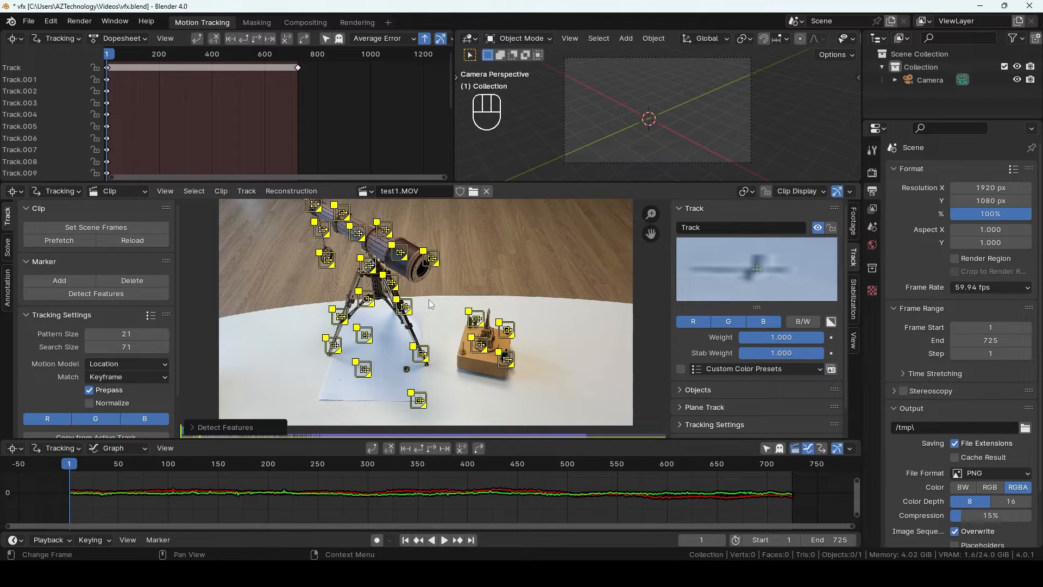
left_click(204, 430)
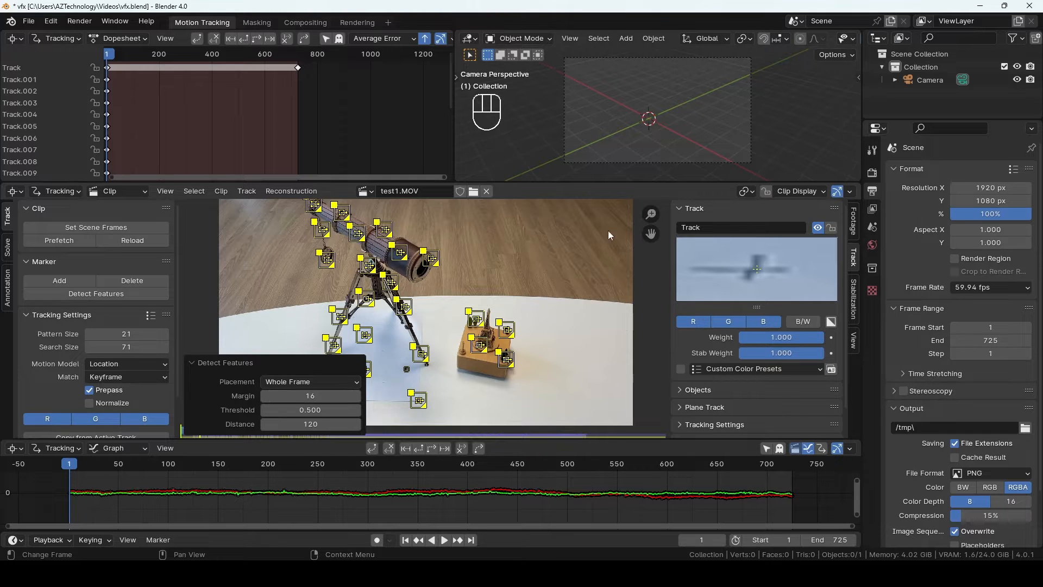
scroll(456, 323, "down", 2)
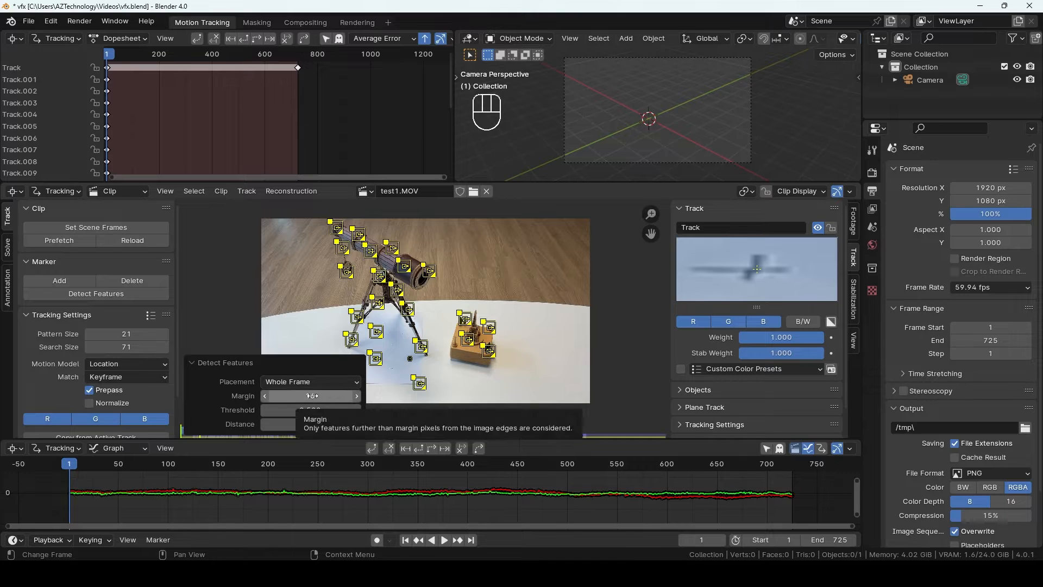
left_click_drag(326, 396, 375, 259)
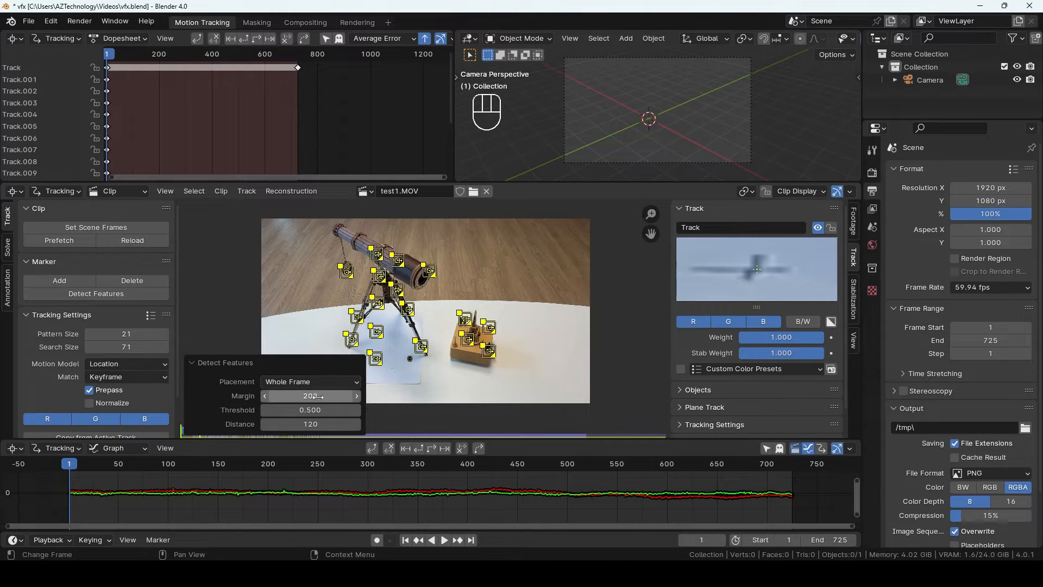
left_click_drag(326, 396, 274, 395)
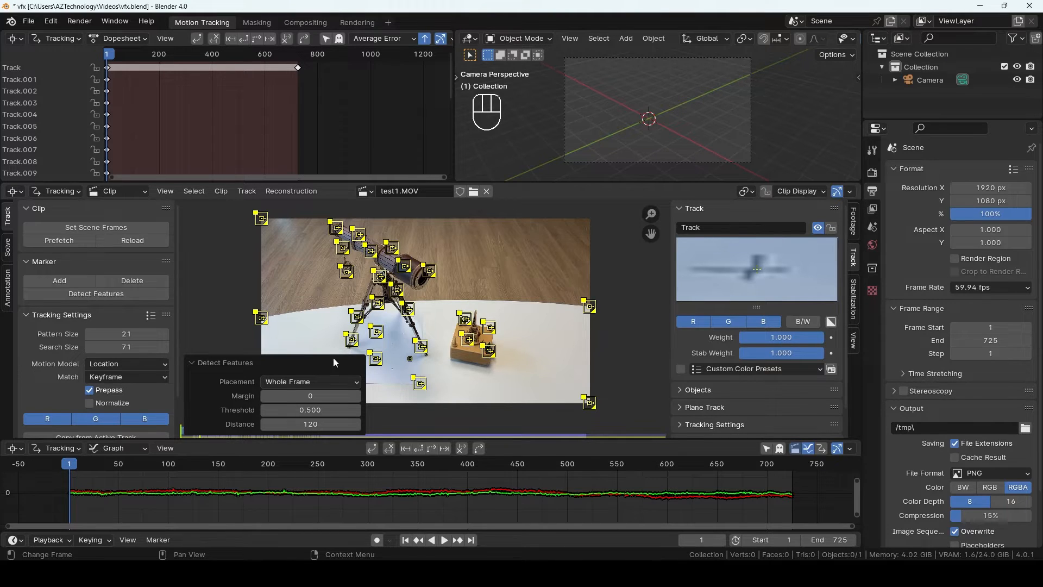
left_click(307, 395)
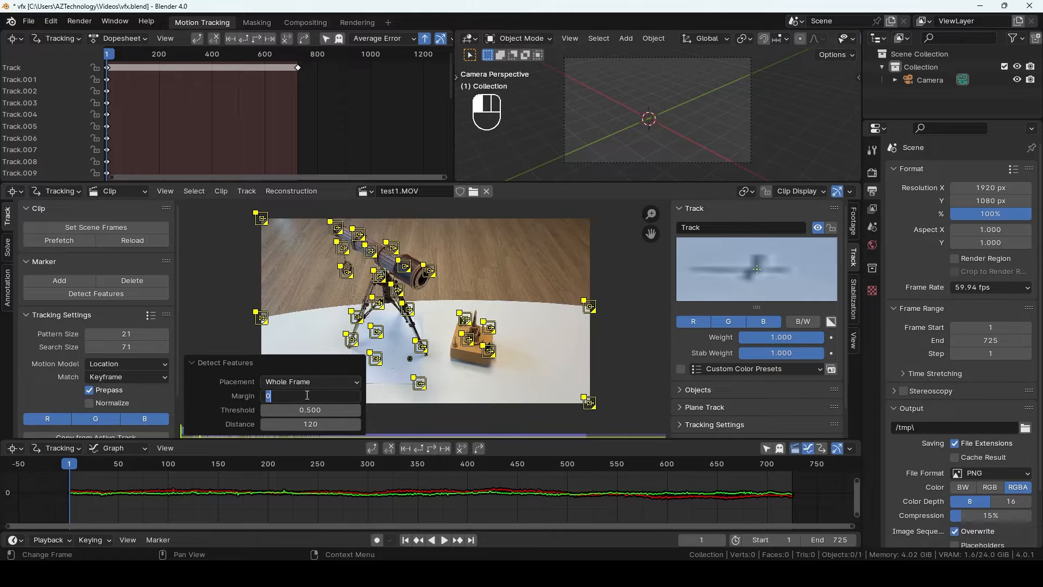
type("200")
key("Return")
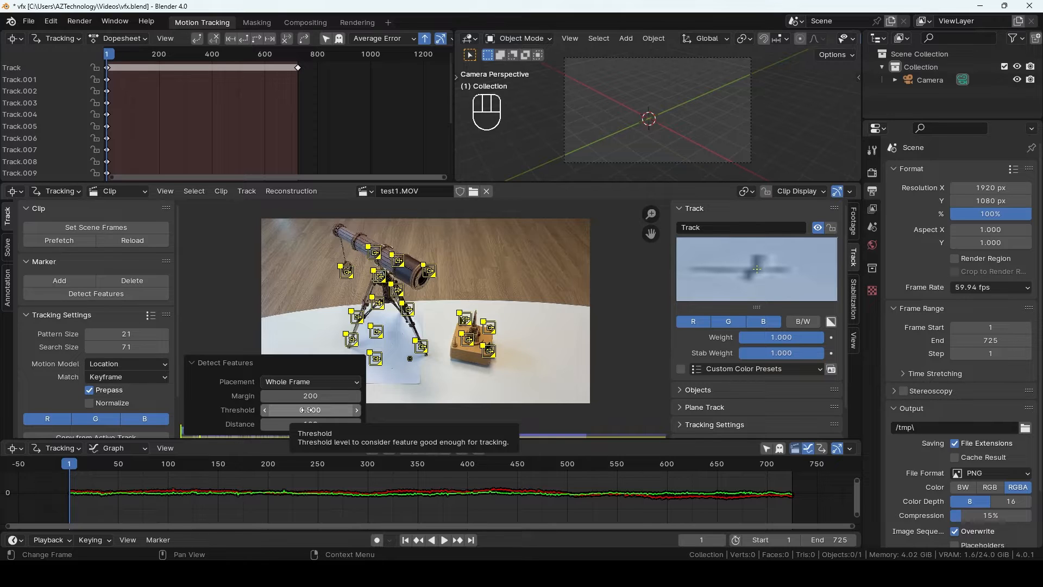
- Try higher and lower feature detection thresholds, and set the threshold to 0.3
left_click_drag(310, 409, 347, 409)
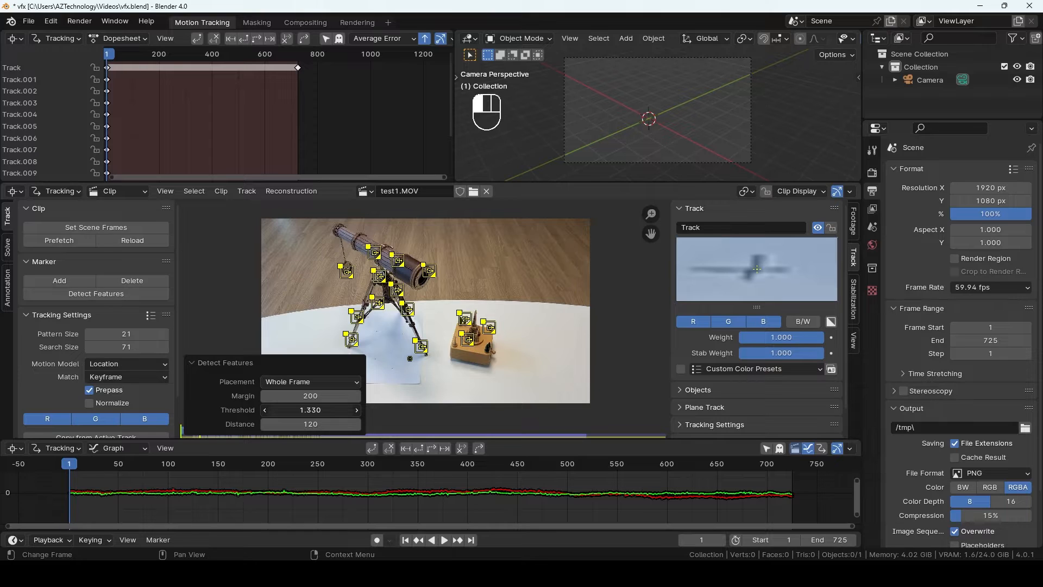
left_click_drag(349, 409, 296, 410)
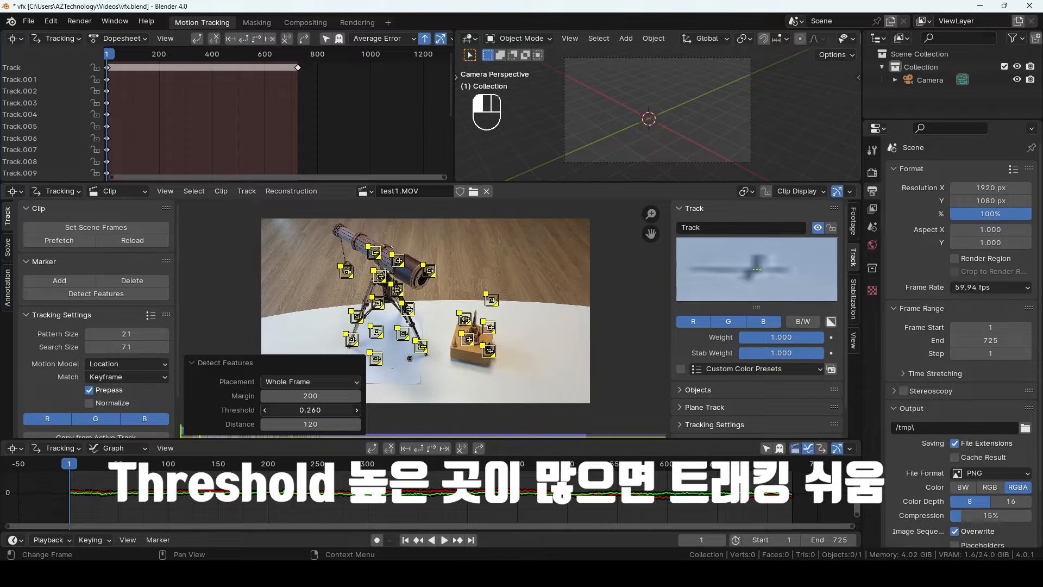
left_click(323, 409)
type("0")
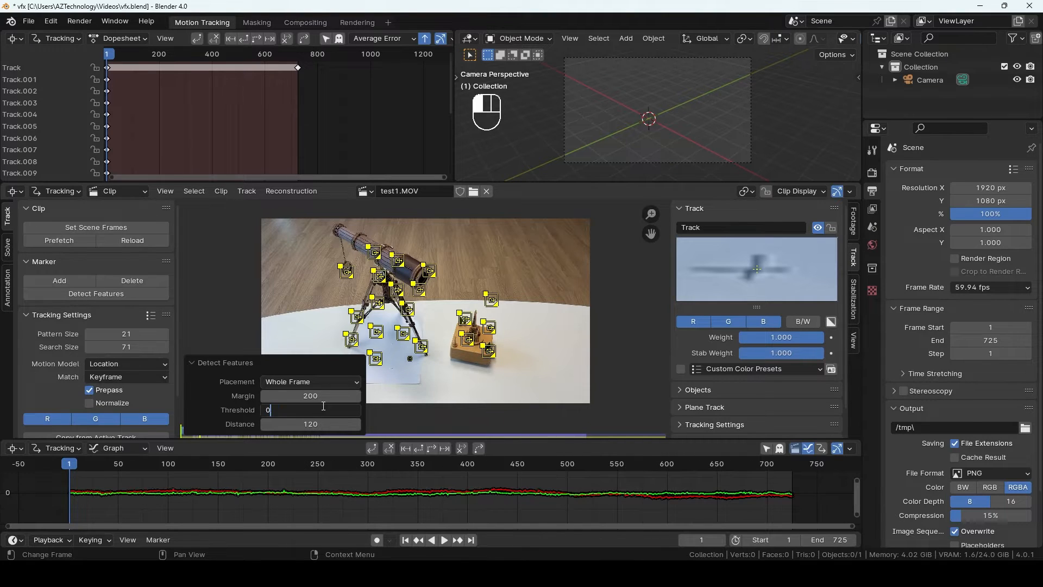
type(".3")
key("Return")
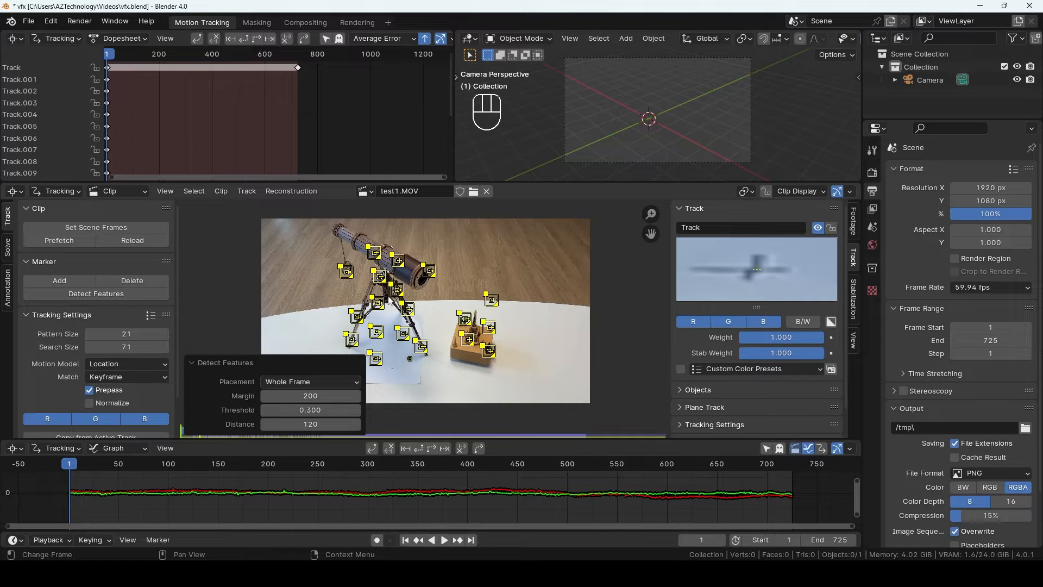
- Try wider and narrower spacing between the detected features, and set the detection distance to 77
left_click(306, 424)
left_click_drag(306, 424, 354, 424)
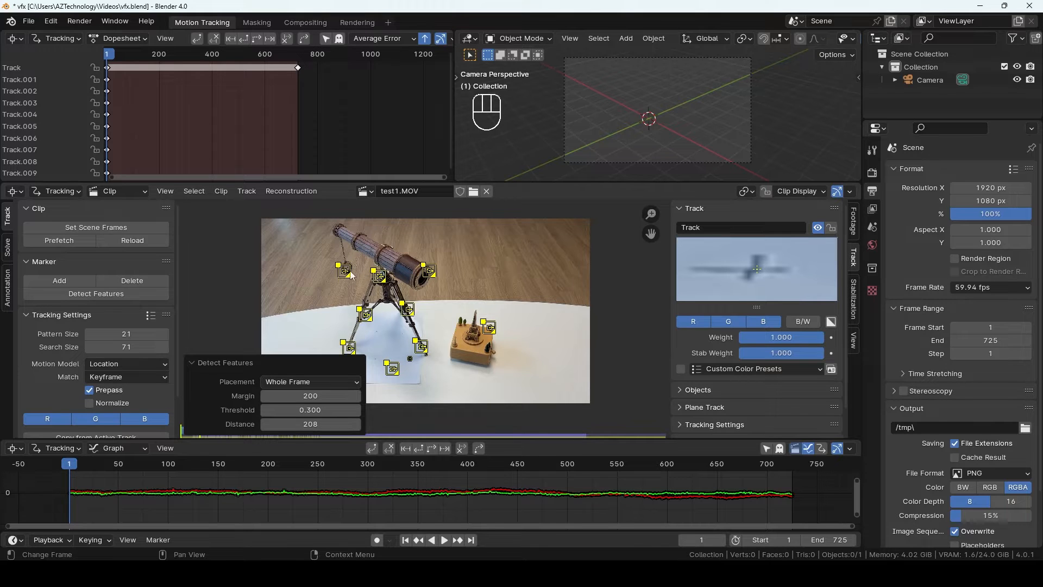
left_click_drag(311, 424, 261, 425)
left_click_drag(311, 424, 281, 424)
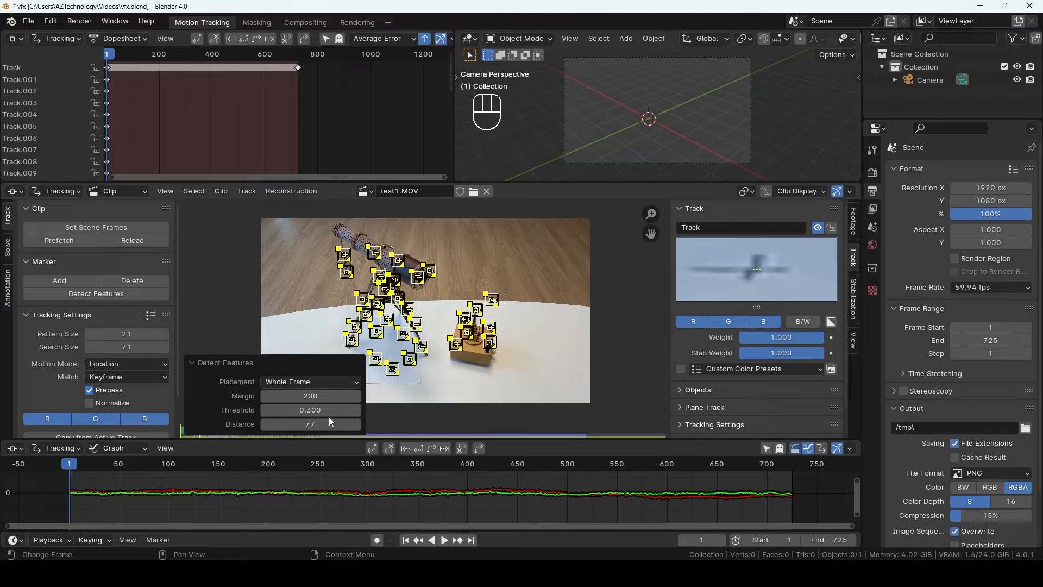
- Set the feature detection distance to 50 for denser markers on frame 1
scroll(424, 366, "down", 1)
scroll(455, 336, "down", 1)
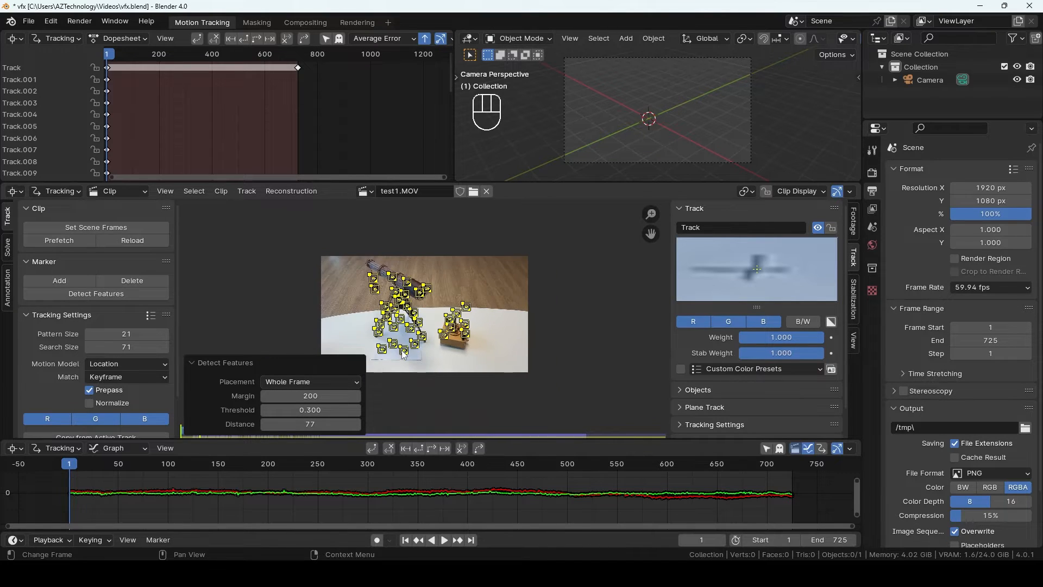
scroll(455, 336, "up", 1)
scroll(424, 347, "down", 1)
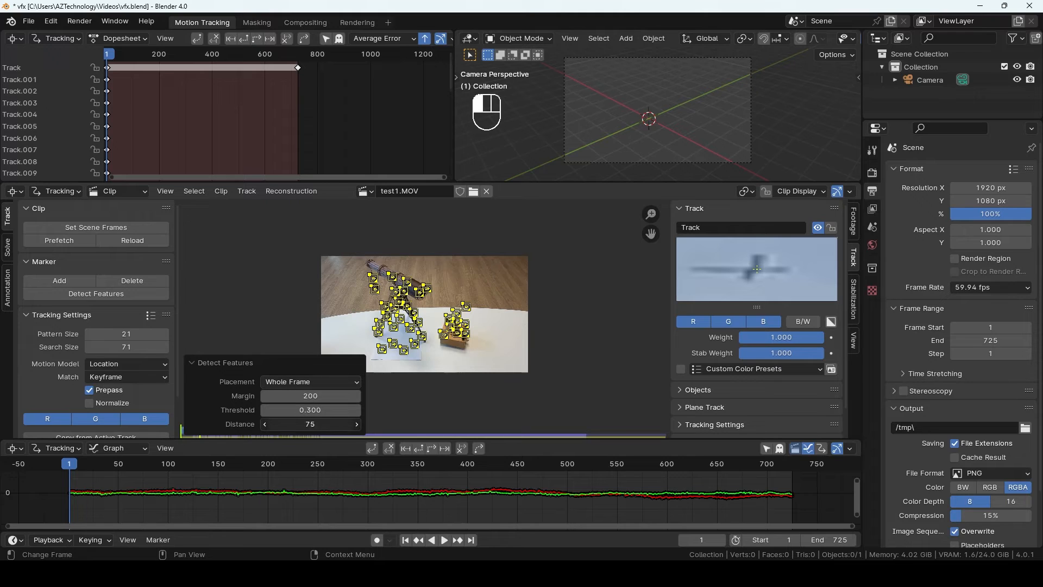
left_click(310, 424)
type("50")
key("Return")
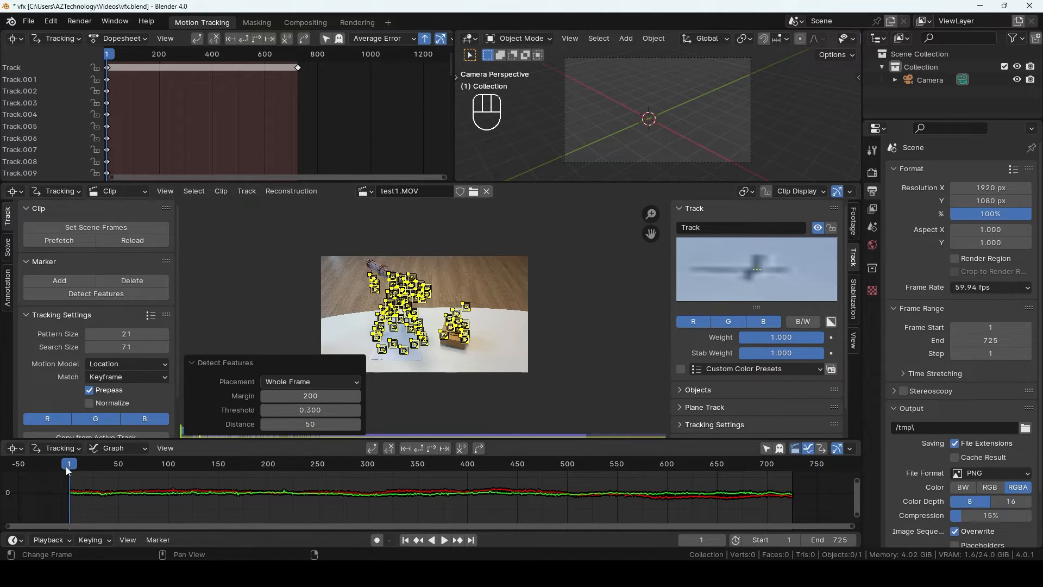
- Track all the detected markers forwards through the entire clip
left_click(248, 194)
mouse_move(278, 220)
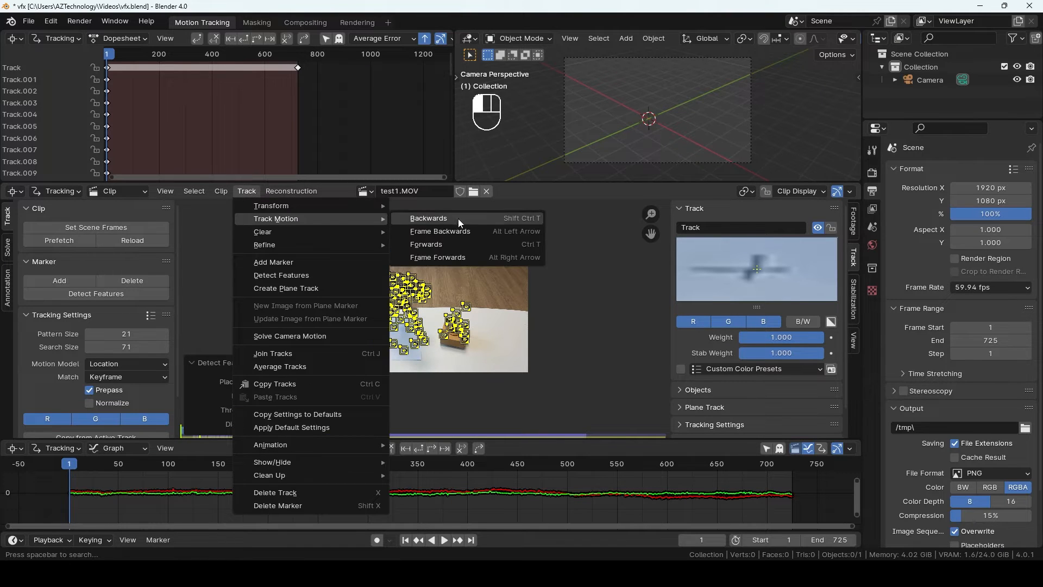
left_click(430, 244)
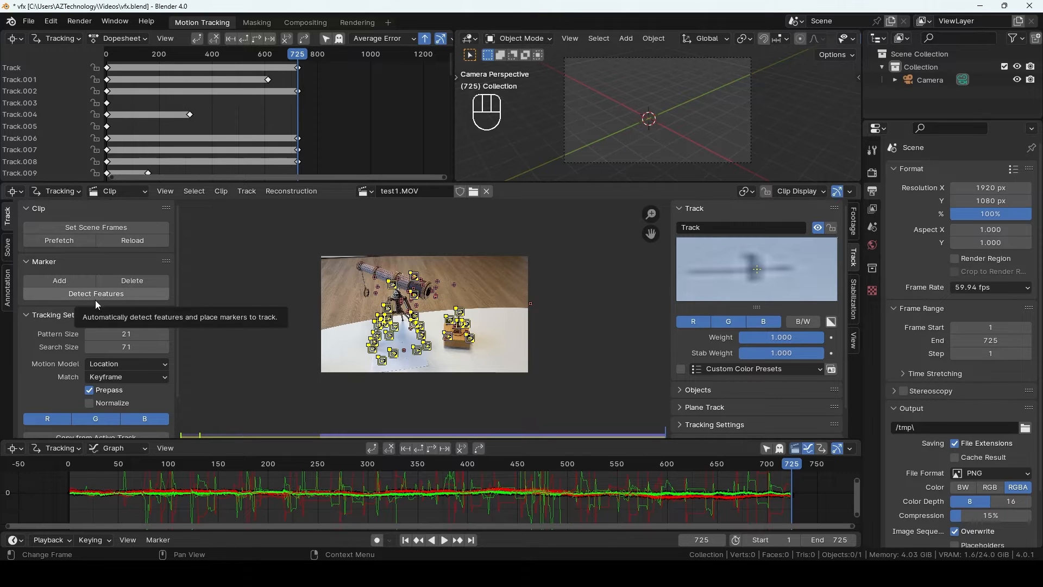
- Deselect the existing markers, detect features again at frame 725, and track the new markers backwards through the clip
left_click(284, 274)
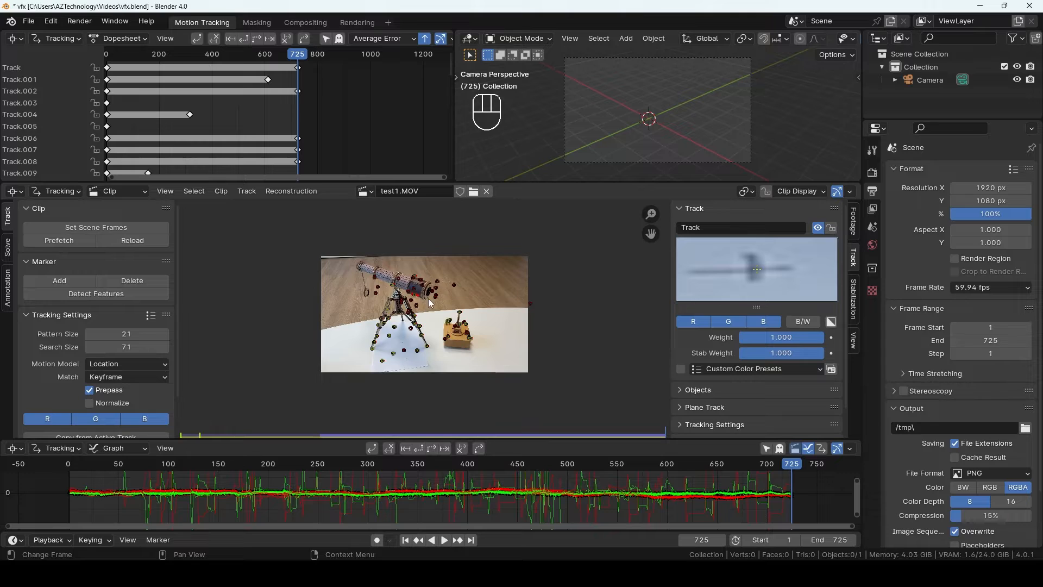
left_click(86, 298)
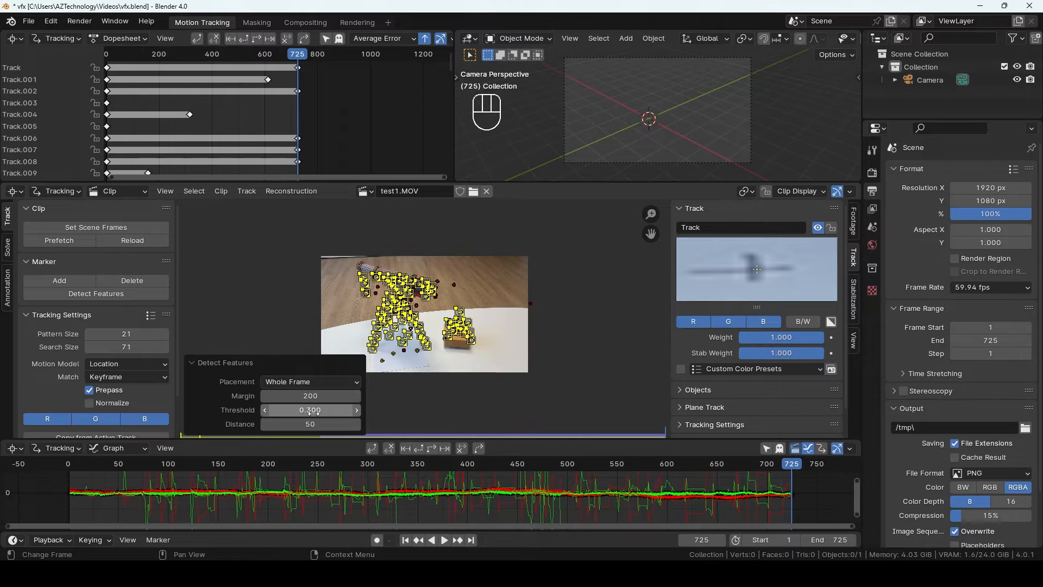
left_click(252, 194)
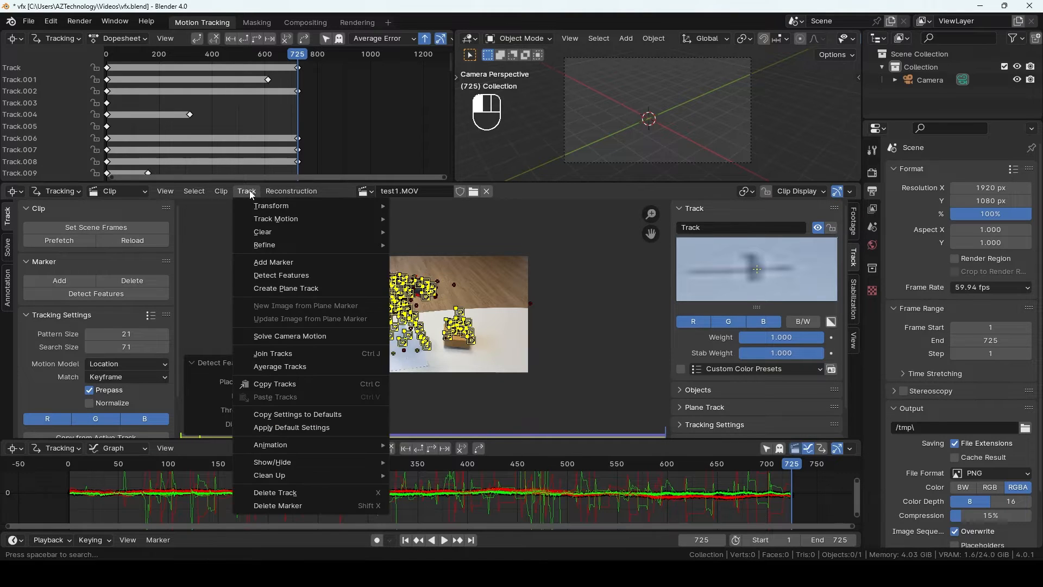
mouse_move(321, 218)
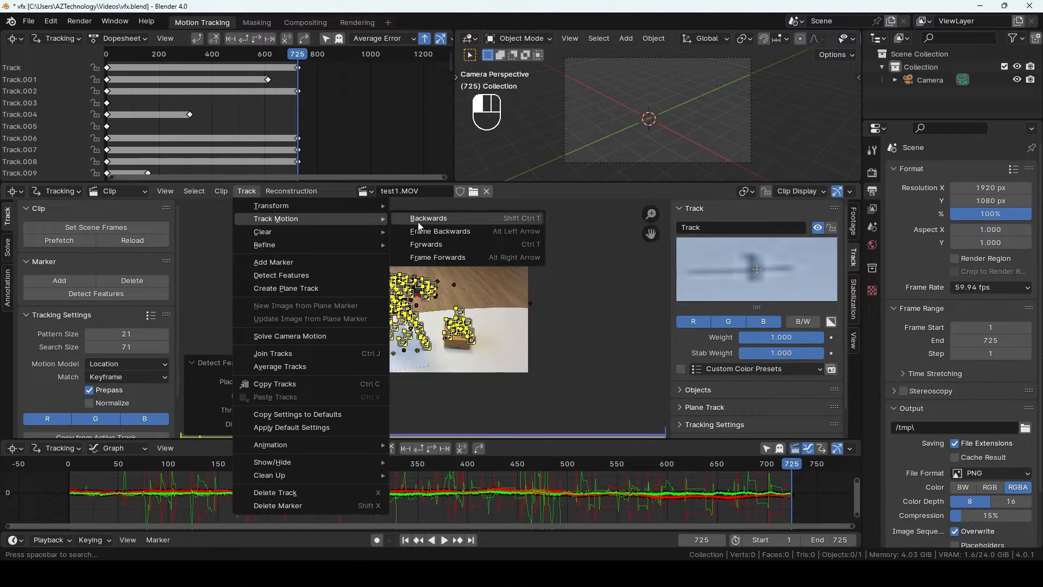
left_click(448, 218)
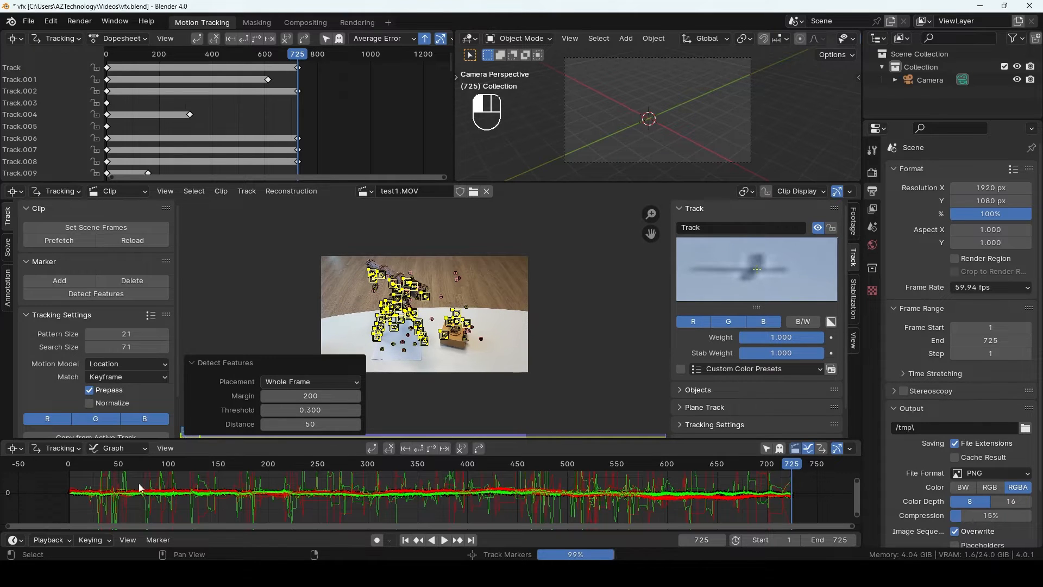
- Make the tracking graph area taller and scrub through the tracked result to frame 113
left_click_drag(70, 466, 229, 465)
left_click_drag(277, 440, 277, 376)
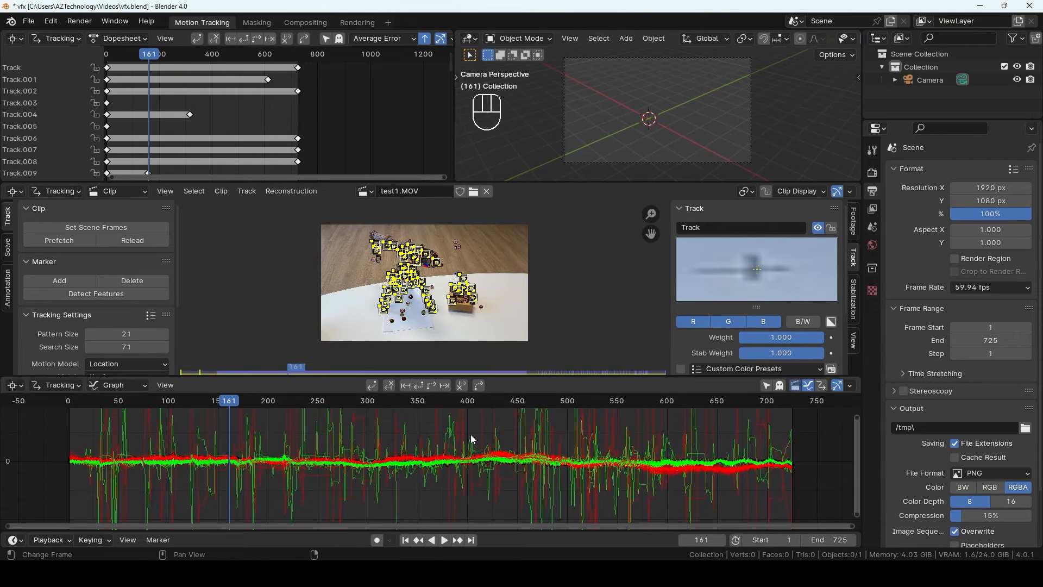
left_click_drag(239, 406, 181, 414)
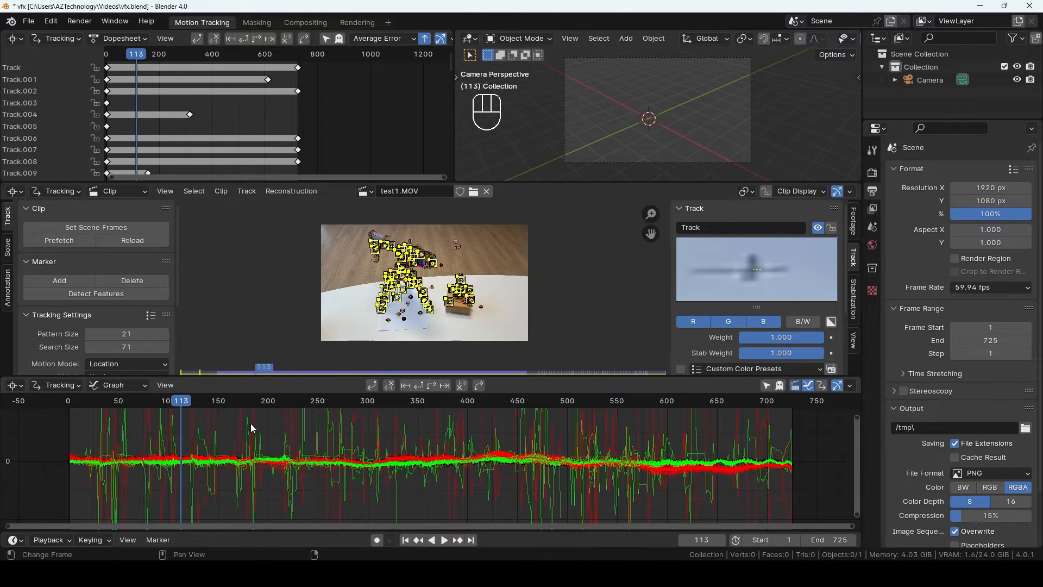
- Delete the tracks whose graph curves spike away from the others within roughly the first 150 frames
left_click(216, 422)
left_click_drag(188, 407, 148, 407)
key("x")
left_click(192, 417)
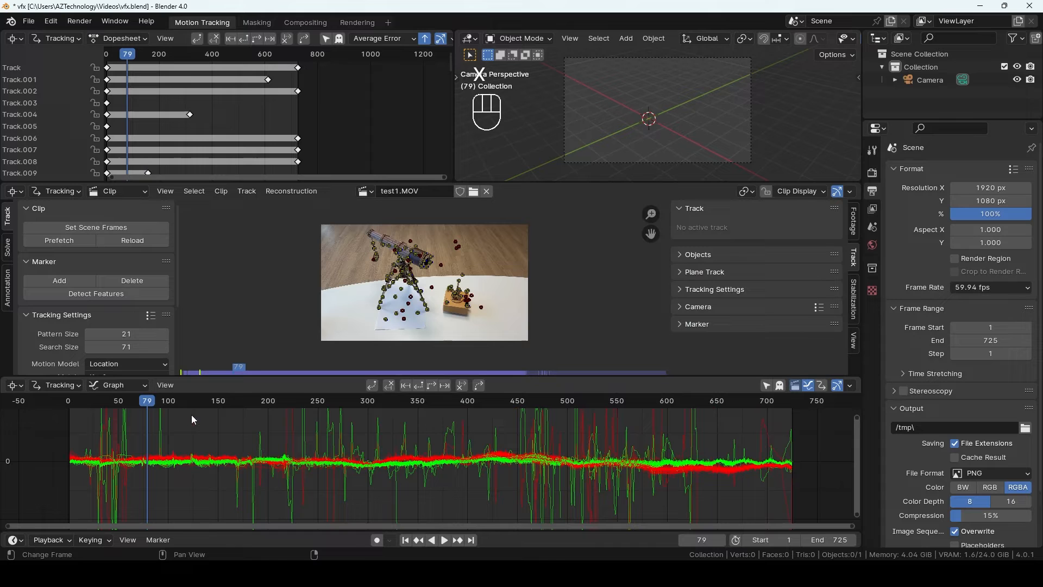
left_click(158, 415)
key("x")
left_click(157, 416)
left_click(125, 419)
key("x")
left_click(125, 419)
left_click(126, 424)
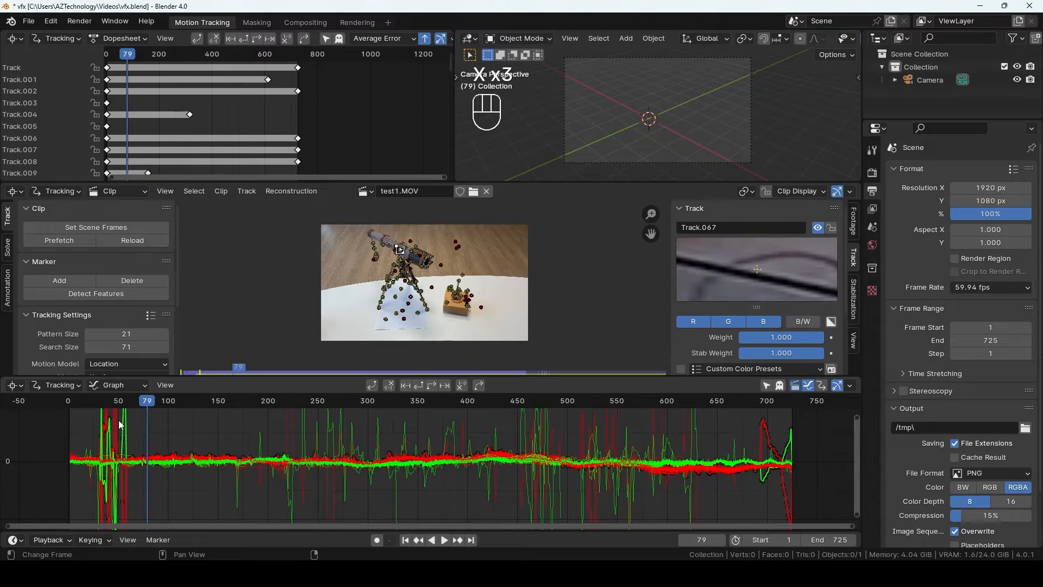
key("x")
left_click(122, 426)
- Delete the tracks with outlying curve spikes between about frames 190 and 560
left_click(263, 438)
key("x")
left_click(264, 439)
left_click(307, 422)
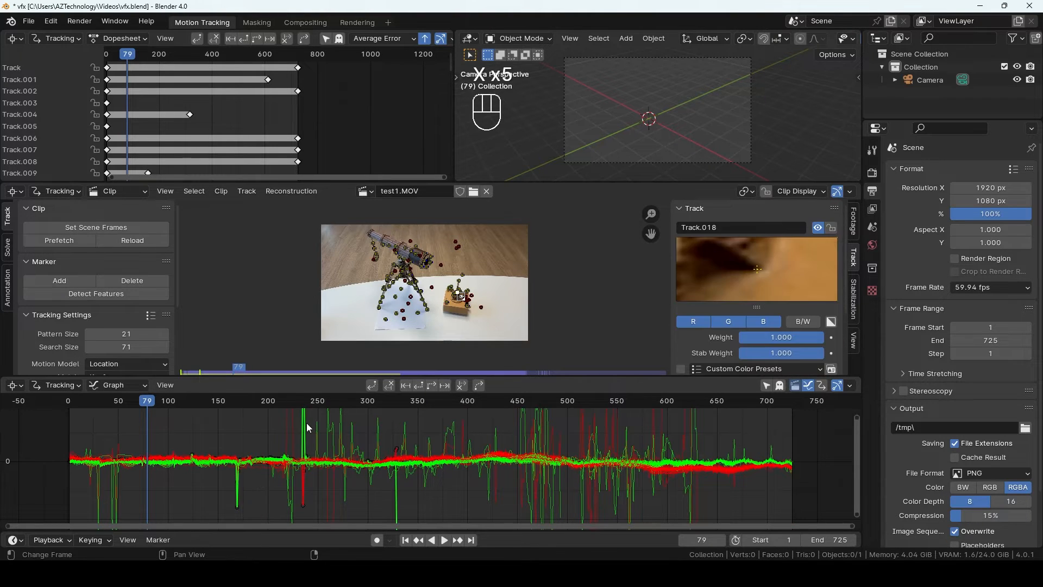
key("x")
left_click(308, 423)
key("x")
left_click(518, 426)
key("x")
left_click(519, 429)
key("x")
left_click(607, 434)
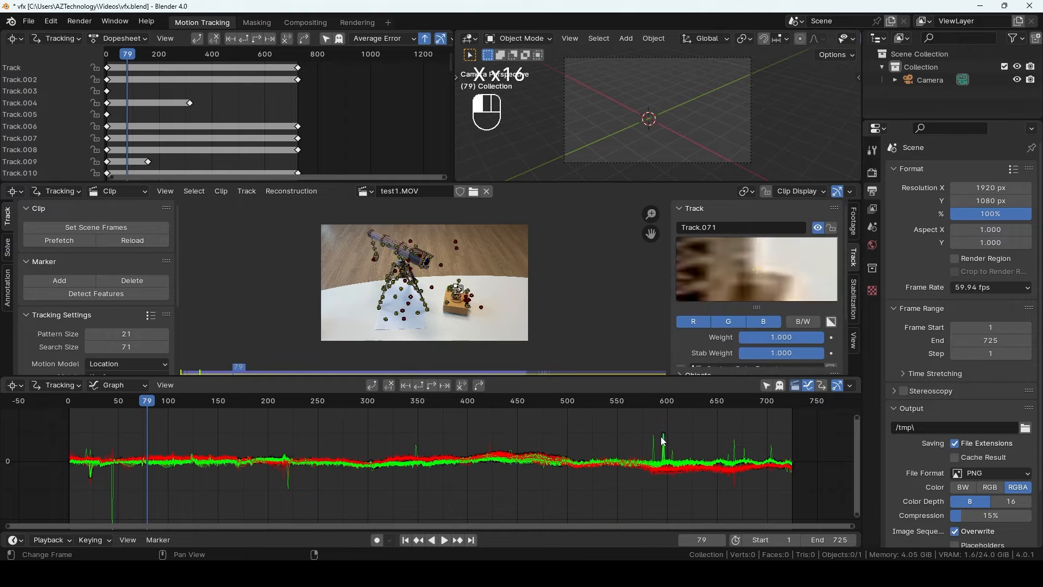
key("x")
left_click(628, 437)
key("x")
- Delete the remaining tracks with stray curve spikes, near frames 44, 215 and 640
left_click(711, 443)
left_click(113, 486)
key("x")
left_click(284, 476)
key("x")
left_click(288, 477)
key("x")
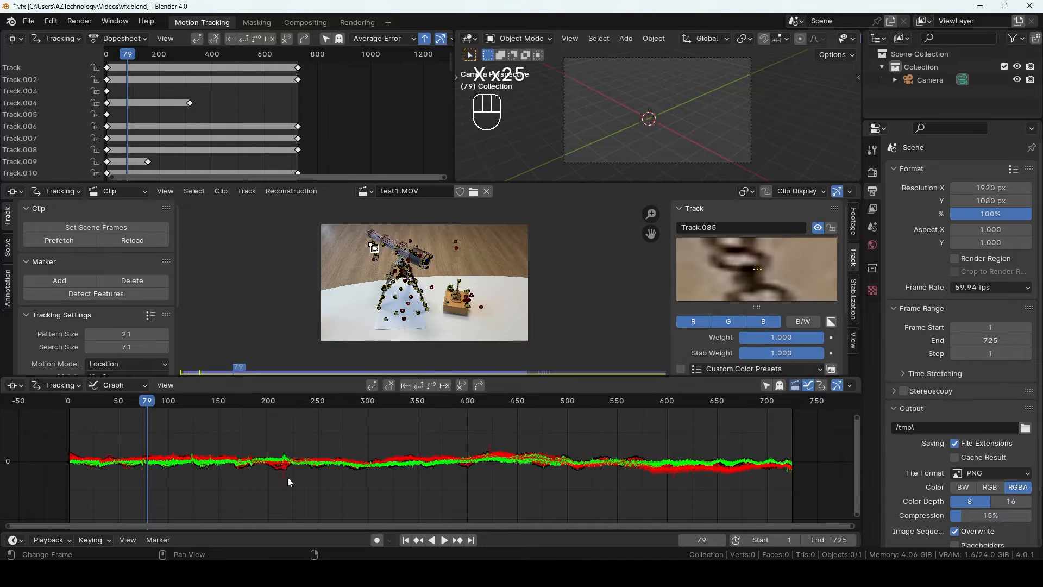
key("x")
- Return to frame 1 and enable automatic Keyframe selection plus Focal Length, Optical Center and Radial Distortion refinement for the solve
left_click_drag(144, 401, 87, 437)
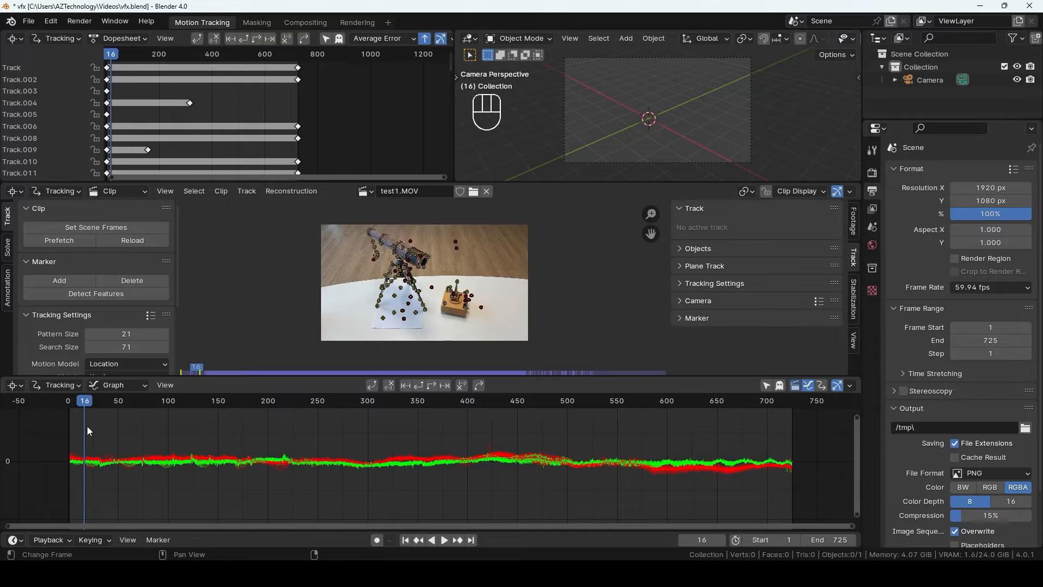
key("shift+Left")
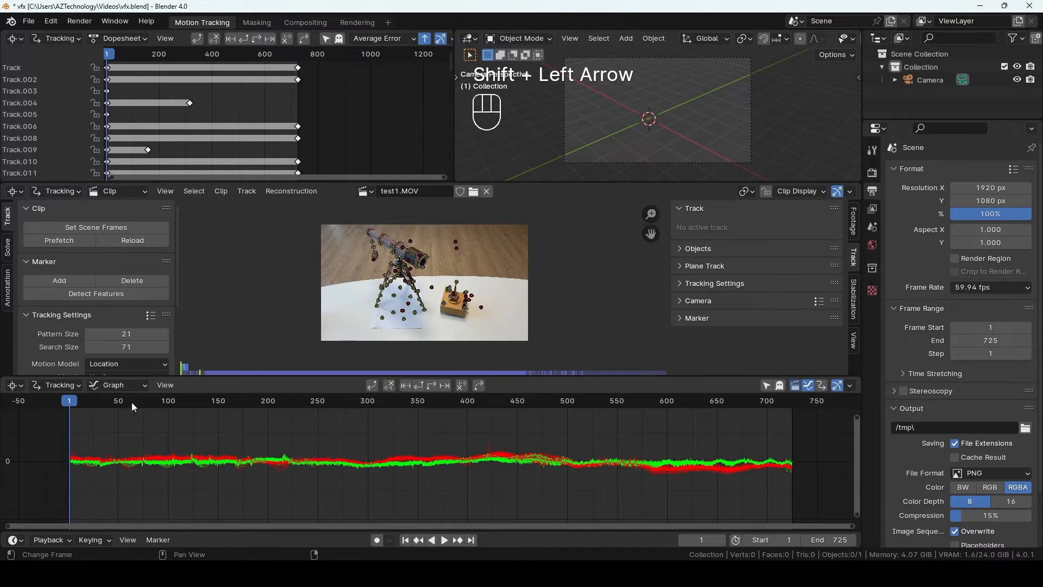
left_click(7, 249)
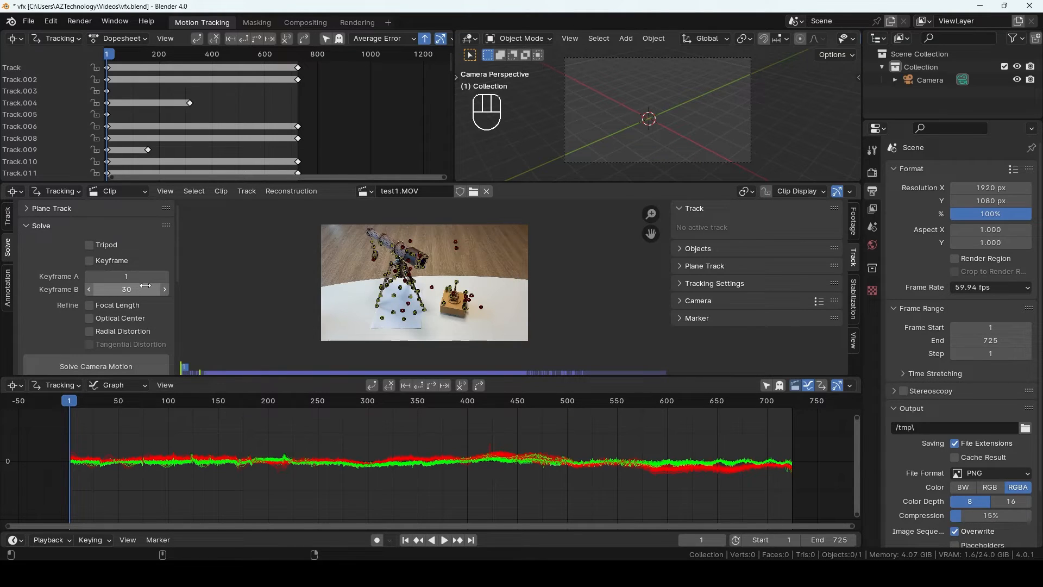
left_click(91, 261)
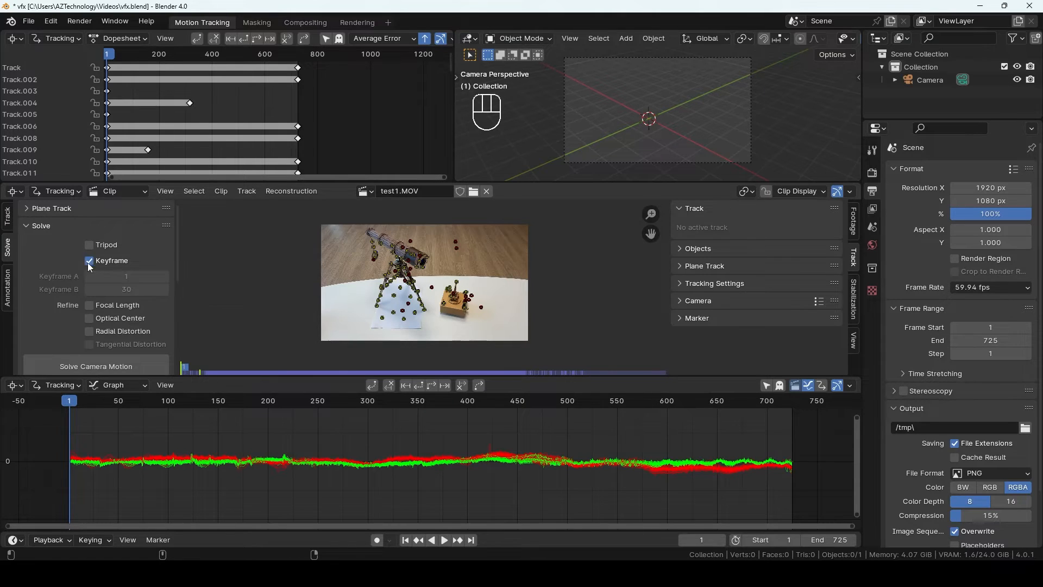
left_click(90, 319)
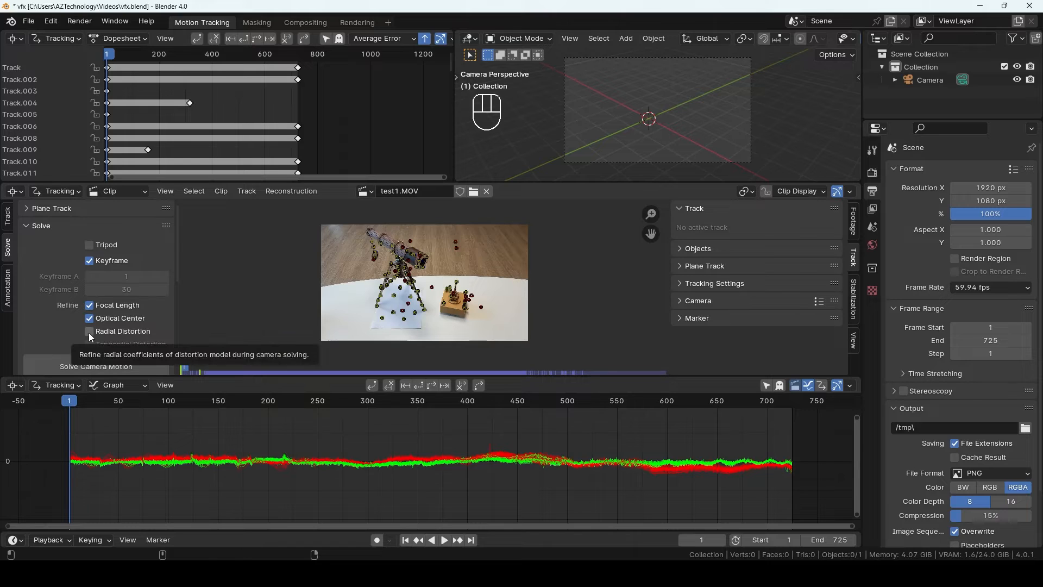
left_click(89, 333)
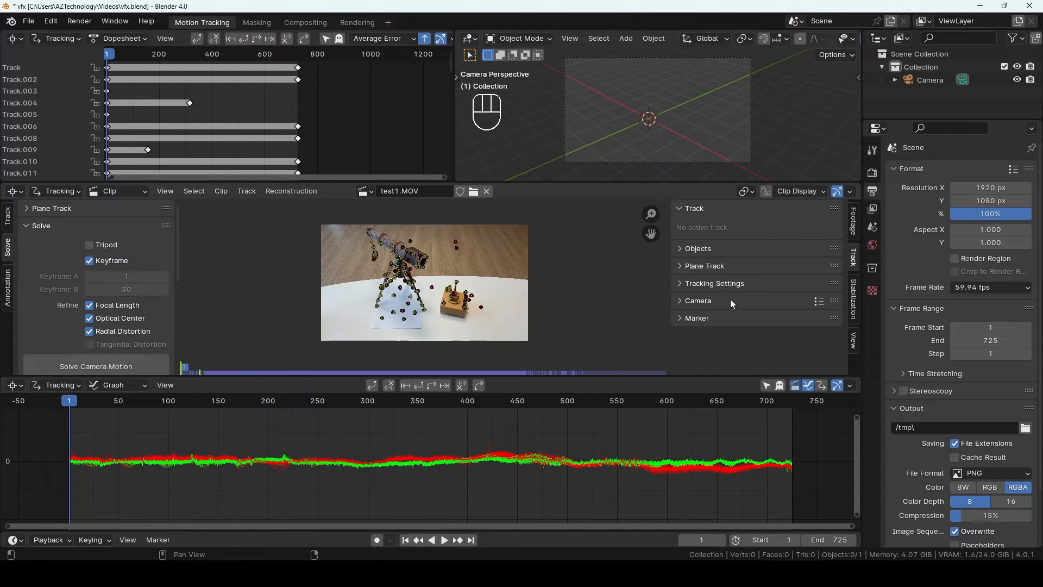
- Reveal the camera's sensor and lens settings, and solve the camera motion
left_click(699, 302)
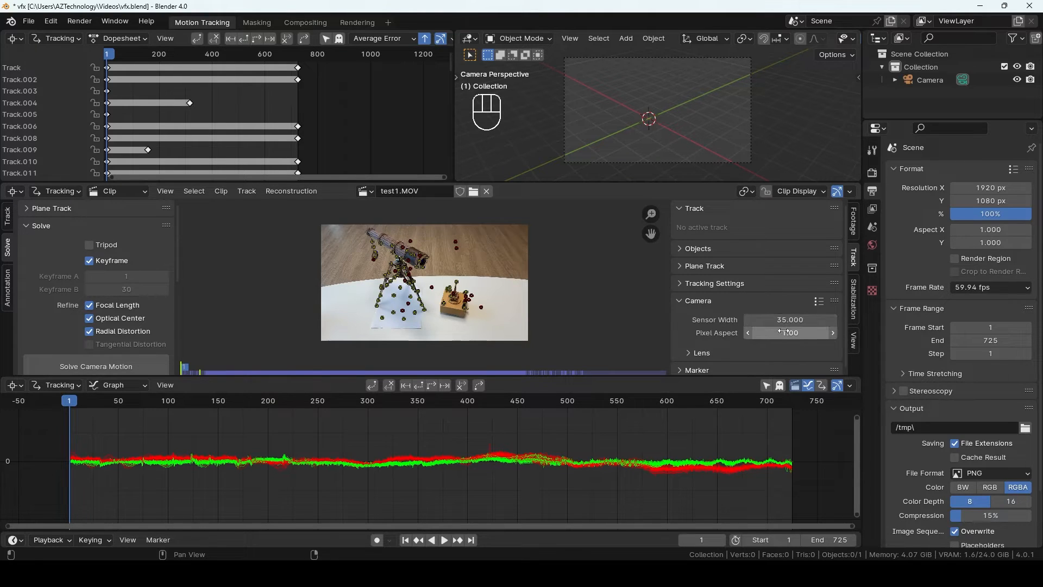
scroll(781, 316, "down", 1)
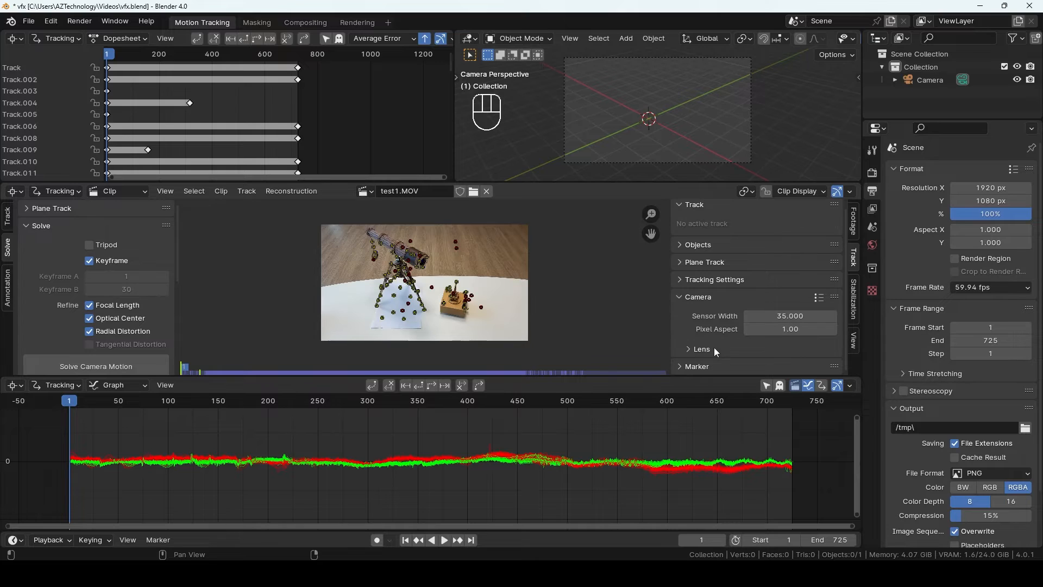
left_click(698, 350)
scroll(725, 343, "down", 3)
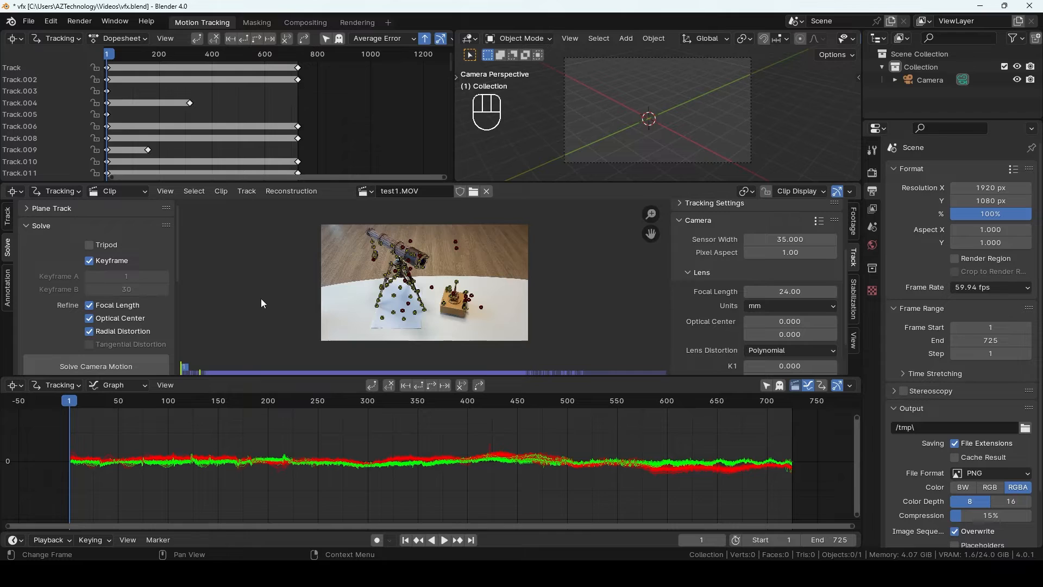
scroll(86, 364, "down", 2)
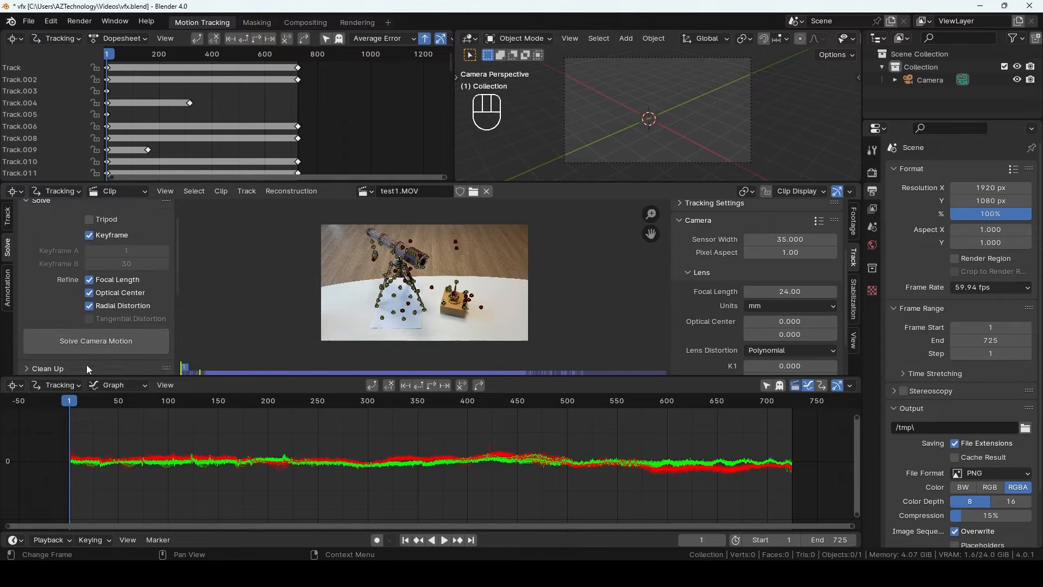
scroll(86, 364, "down", 2)
left_click(93, 317)
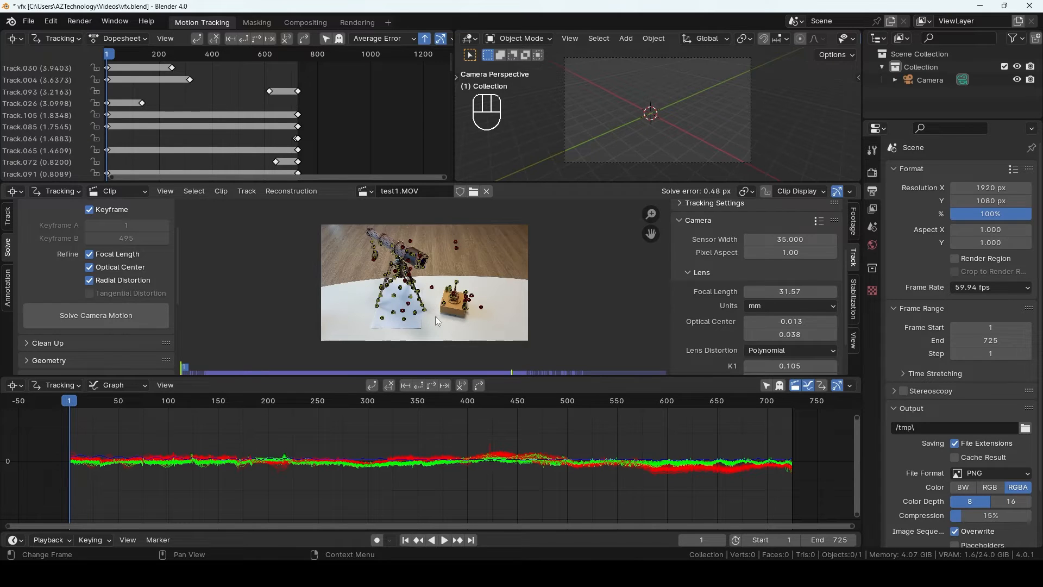
- Inspect the markers over the footage and set up the tracking scene from the solved camera motion
scroll(382, 325, "up", 5)
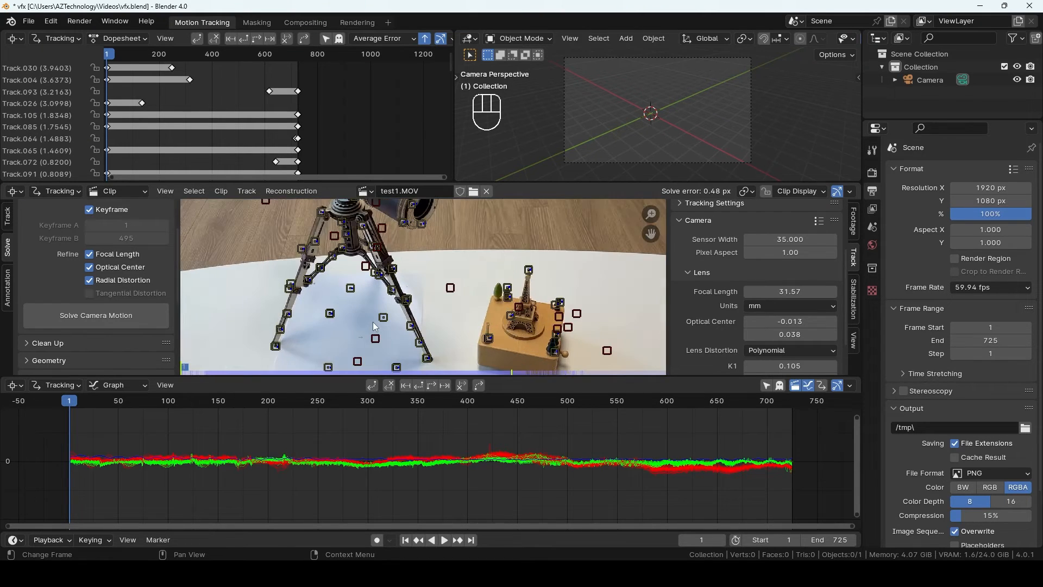
scroll(373, 324, "up", 4)
key("Home")
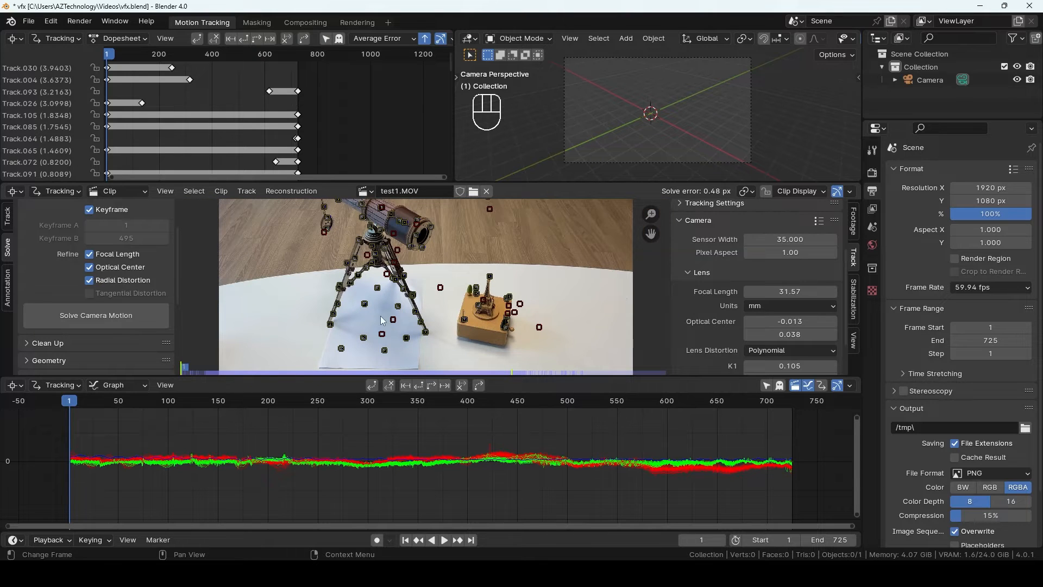
scroll(400, 339, "down", 2)
scroll(148, 257, "down", 4)
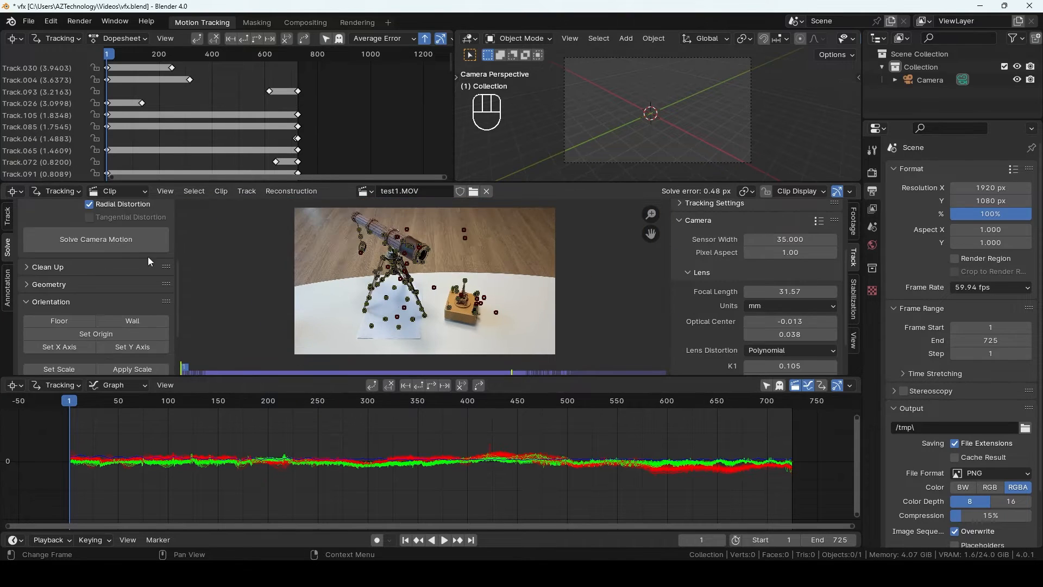
scroll(94, 292, "down", 3)
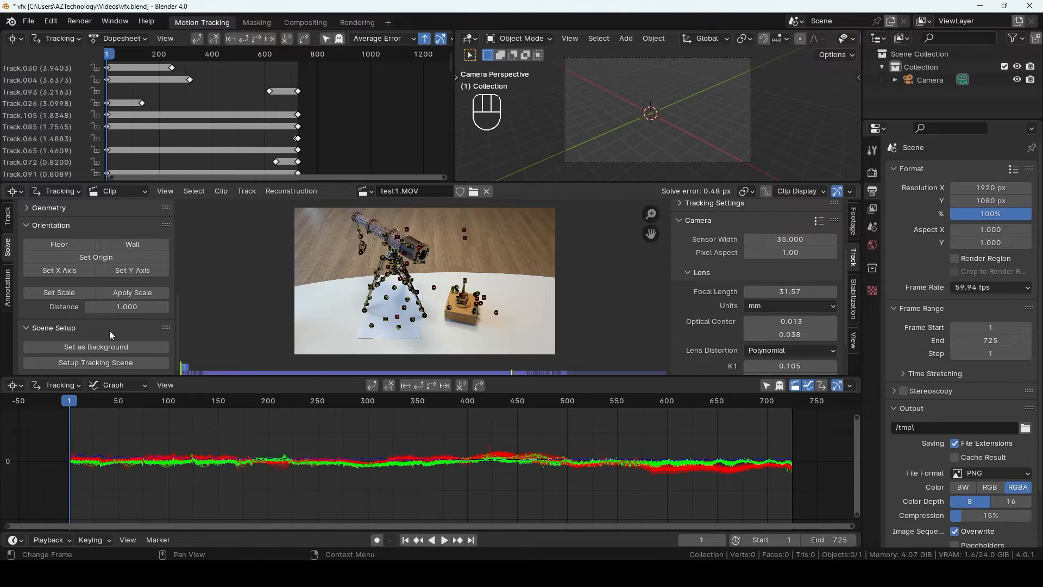
left_click(94, 365)
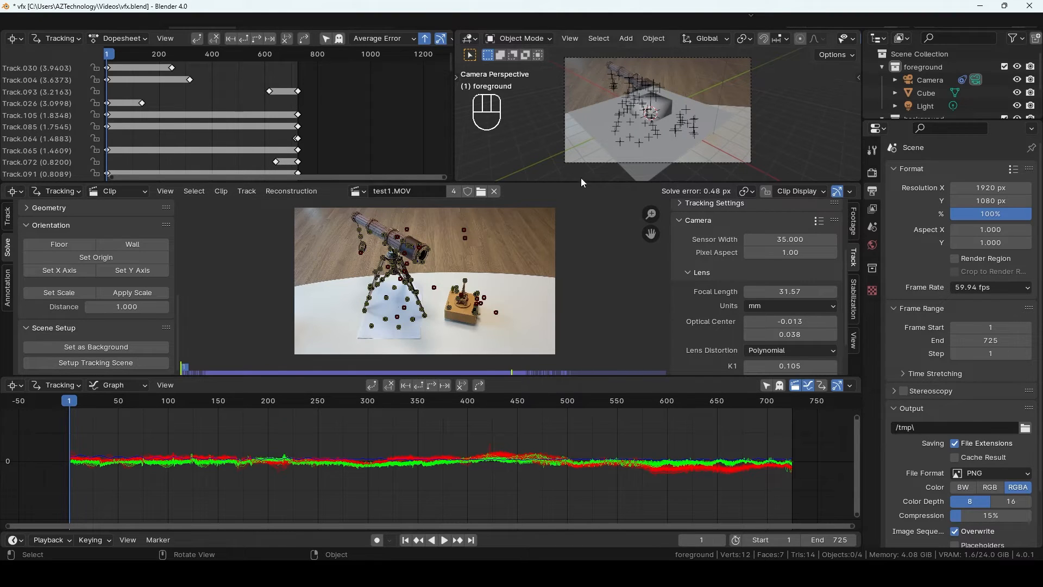
- Enlarge the upper workspace area and join the Dopesheet into the 3D viewport so the camera view spans the full width
left_click_drag(588, 185, 590, 229)
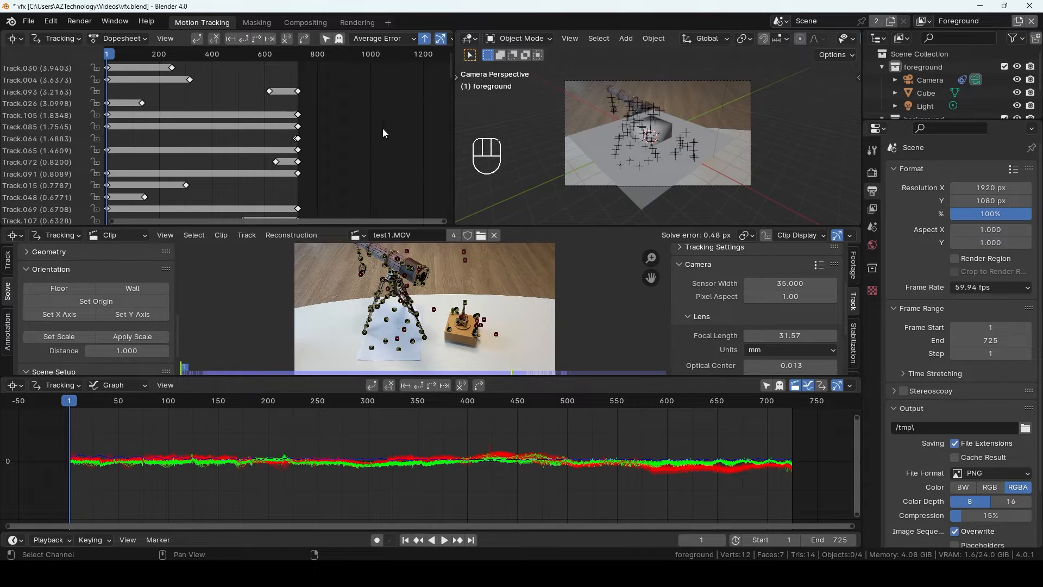
right_click(455, 109)
left_click(433, 133)
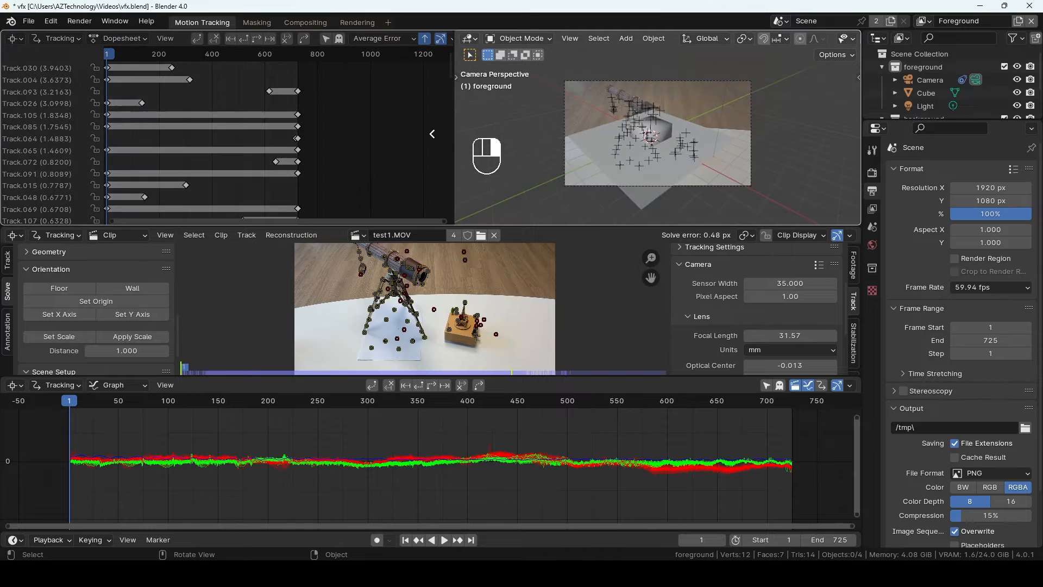
left_click(432, 134)
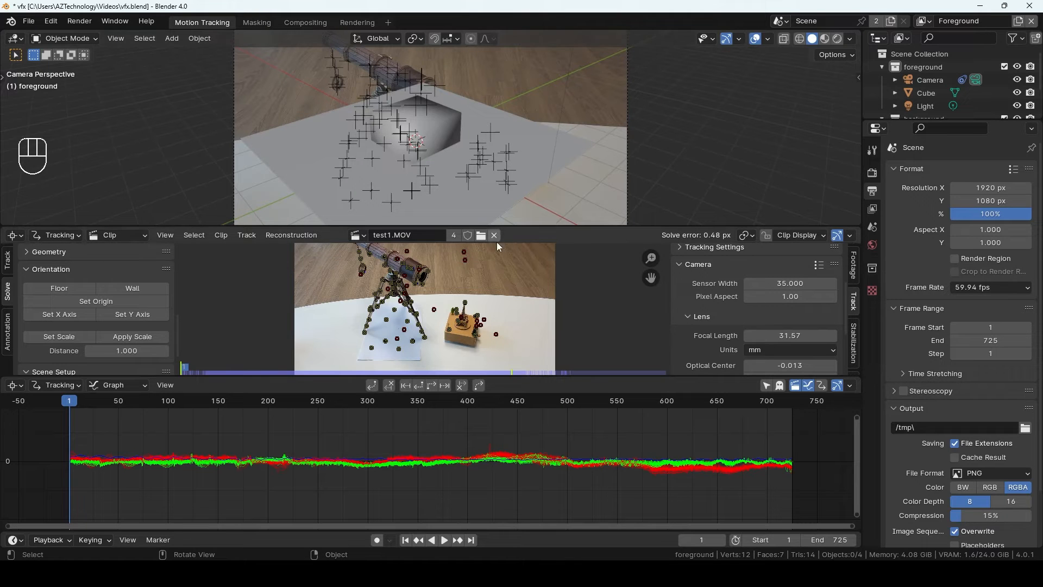
- Expand the Outliner to list both collections and examine the objects in the foreground and background collections, ending with Ground selected
left_click(926, 106)
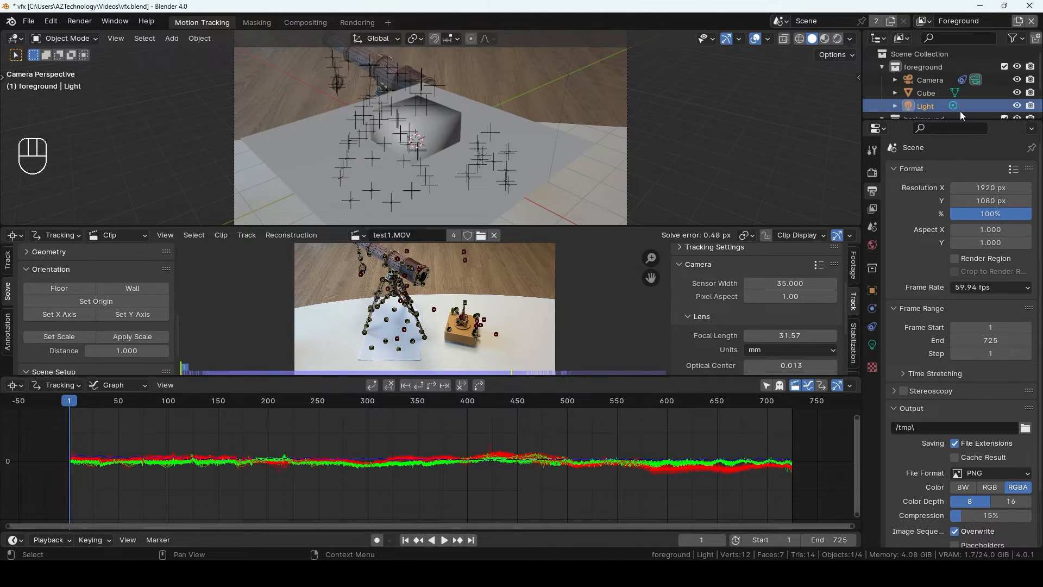
left_click_drag(963, 119, 963, 202)
left_click(922, 68)
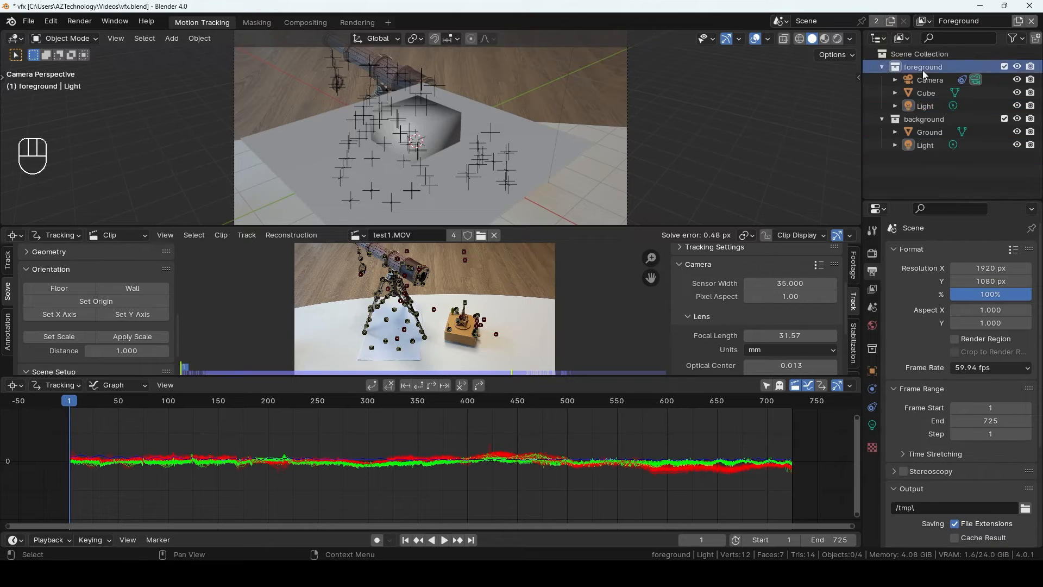
left_click(929, 119)
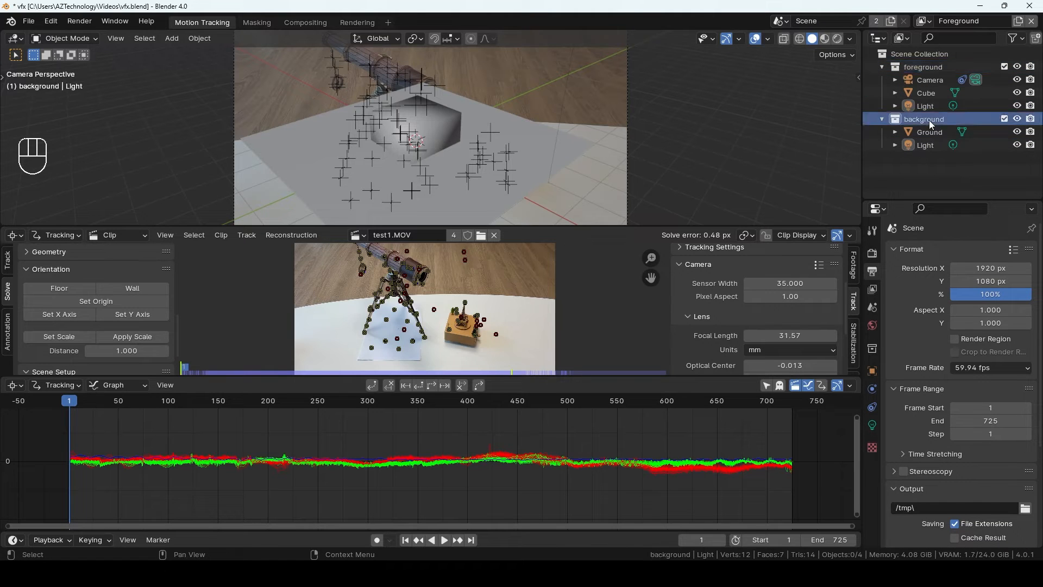
left_click(922, 92)
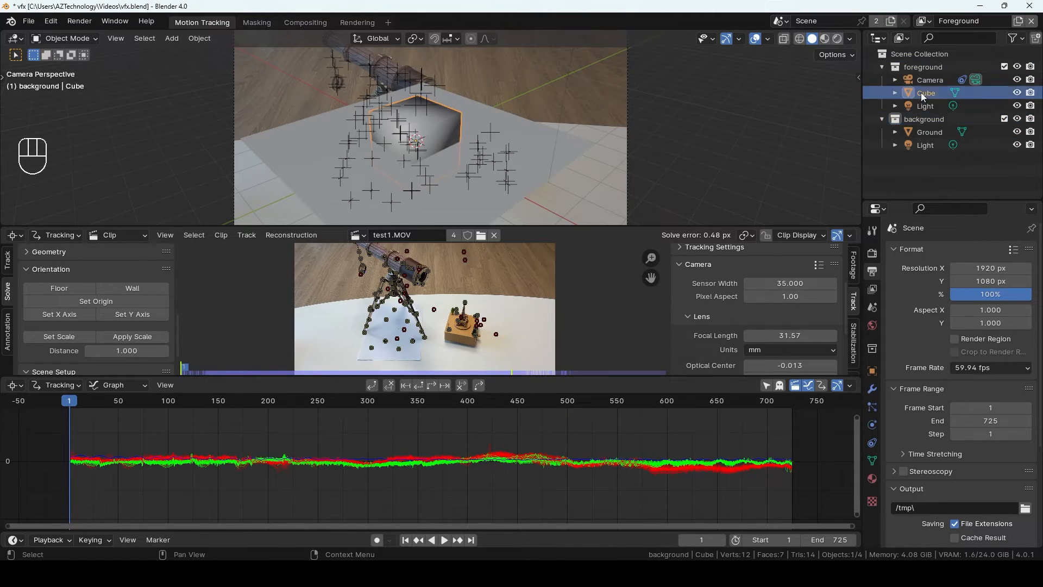
left_click(931, 134)
left_click(926, 145)
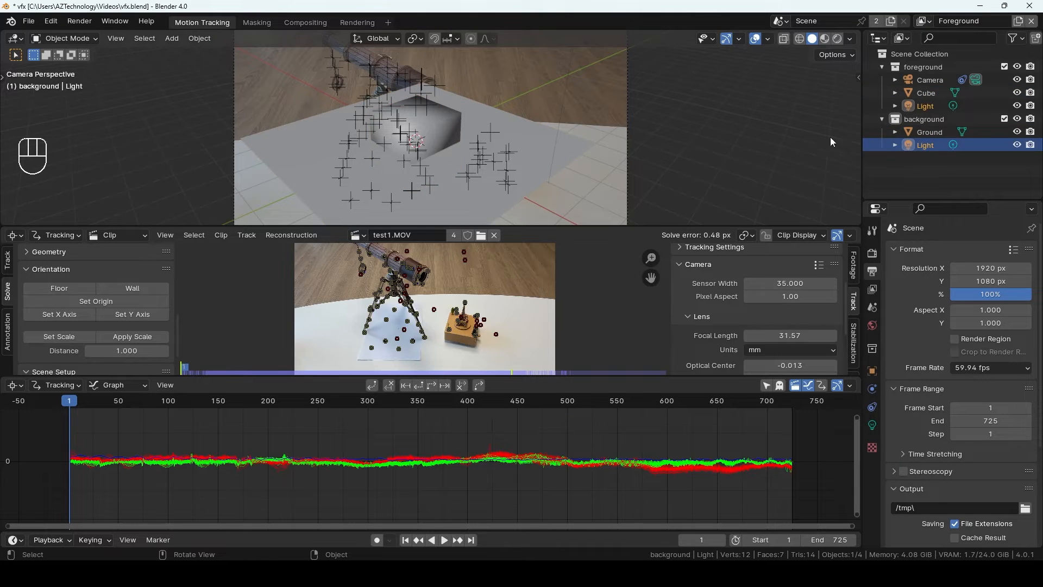
left_click(930, 132)
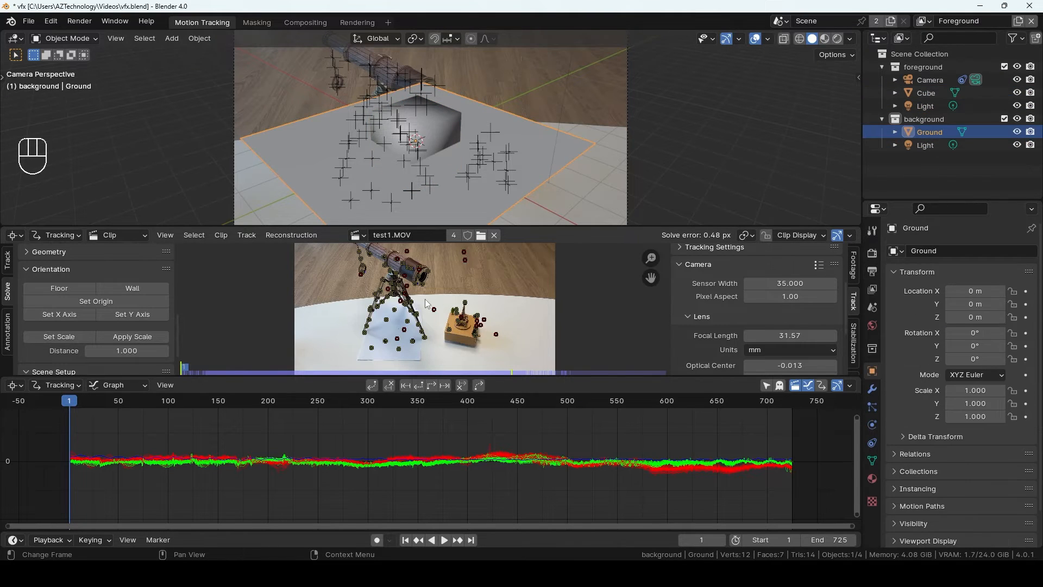
left_click(925, 132)
- Go to frame 188 and set the scene origin at the tracking marker near the tripod's foot on the white paper
scroll(324, 337, "up", 3)
left_click_drag(202, 419, 256, 425)
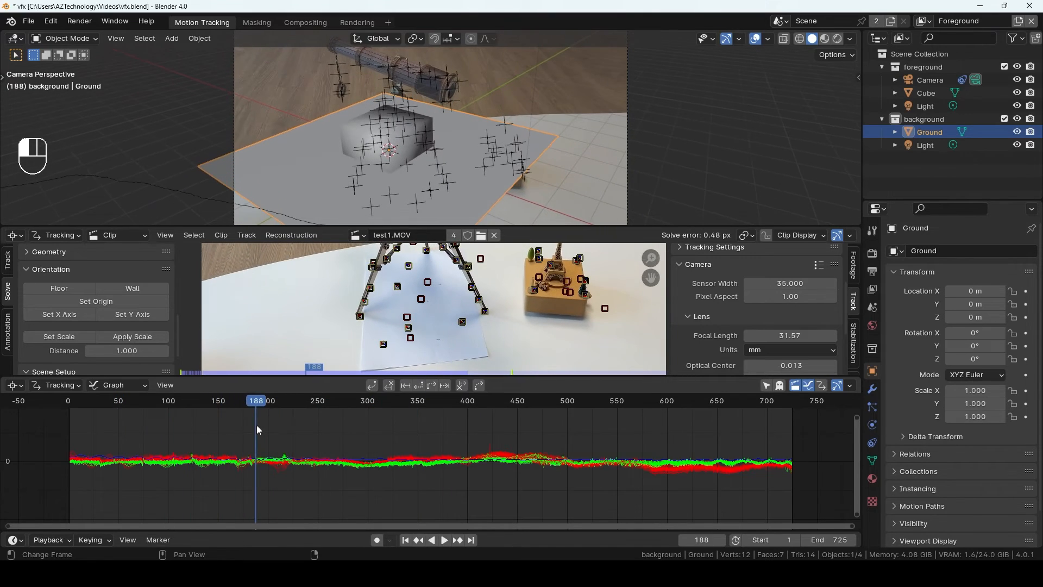
left_click(464, 323)
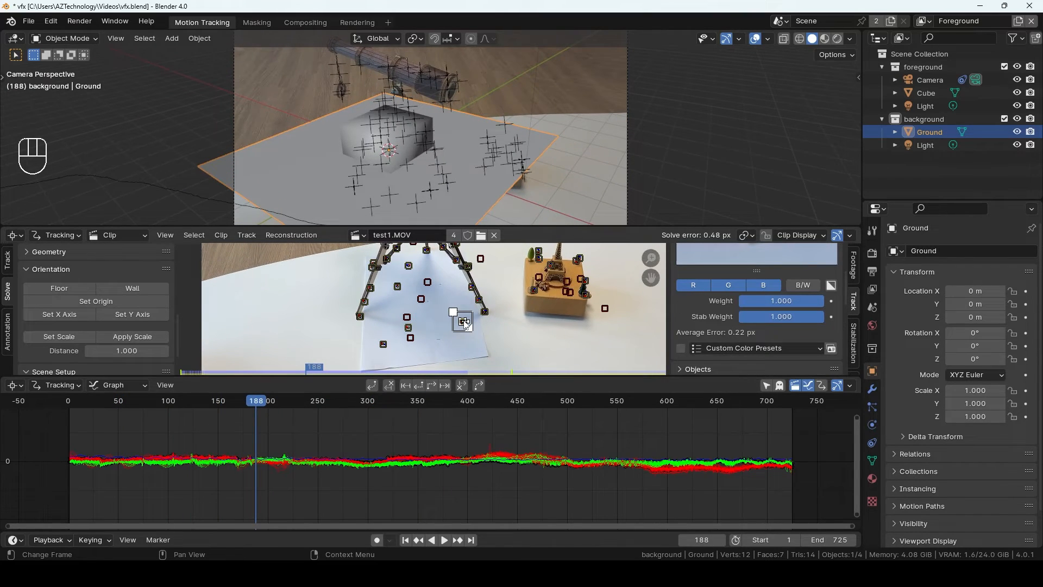
left_click(89, 303)
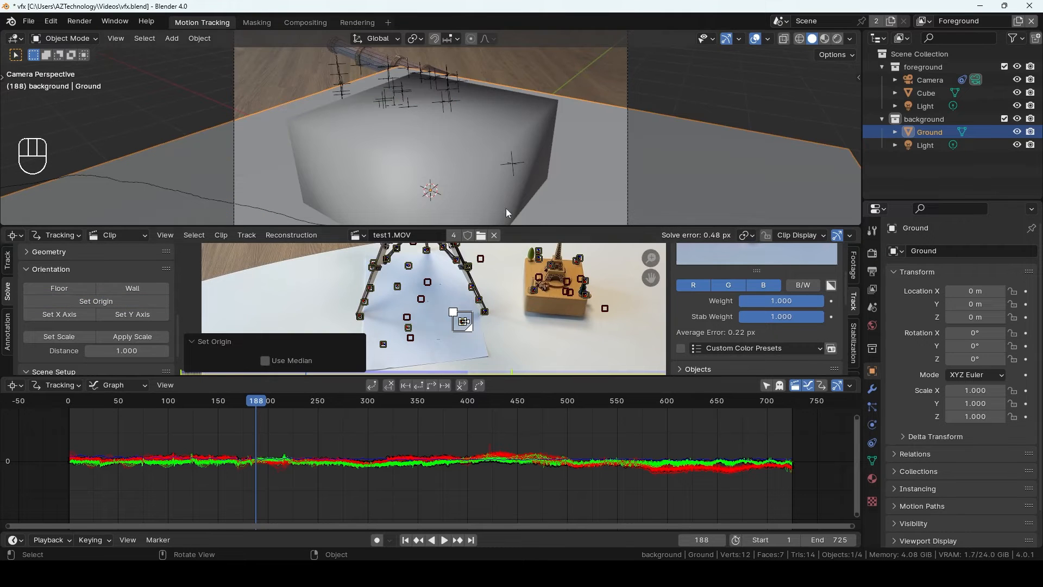
scroll(516, 158, "down", 3)
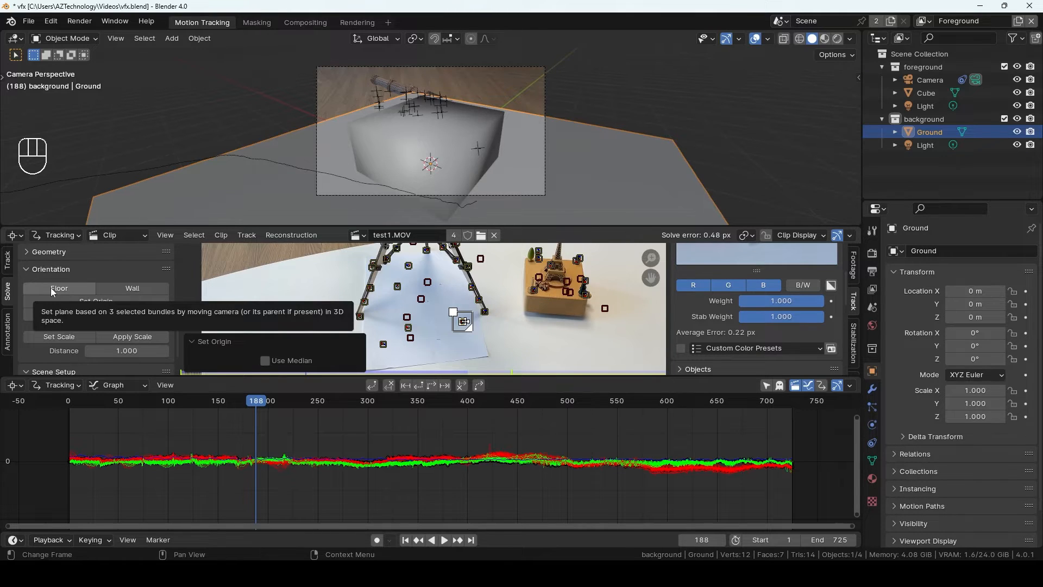
- Define the floor from three markers on the white paper at frame 176, and check the alignment around frame 213
mouse_move(259, 425)
left_mouse_down()
mouse_move(517, 426)
mouse_move(133, 423)
mouse_move(244, 422)
left_mouse_up()
left_click(462, 323, "shift")
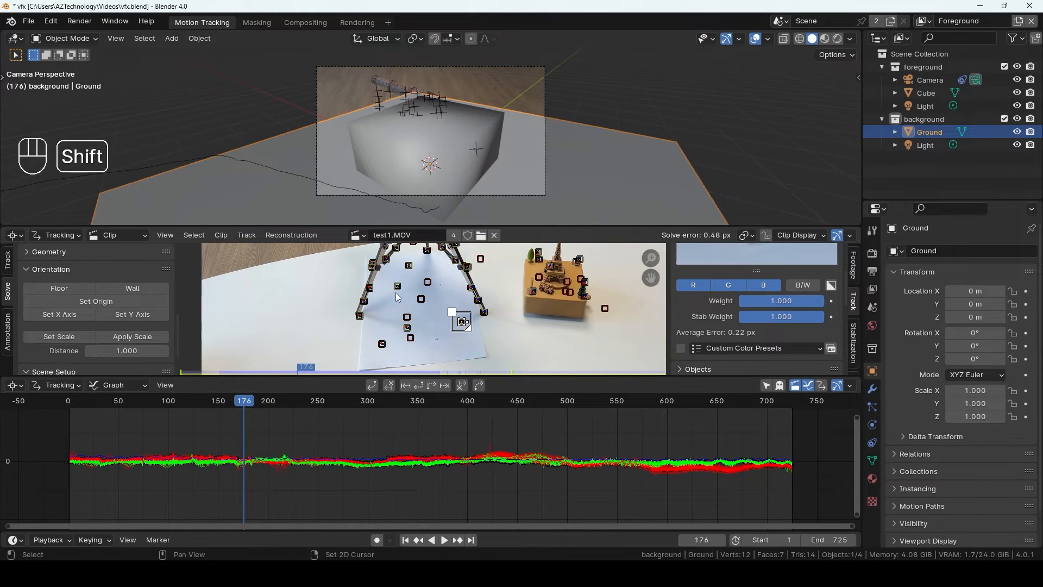
left_click(382, 348, "shift")
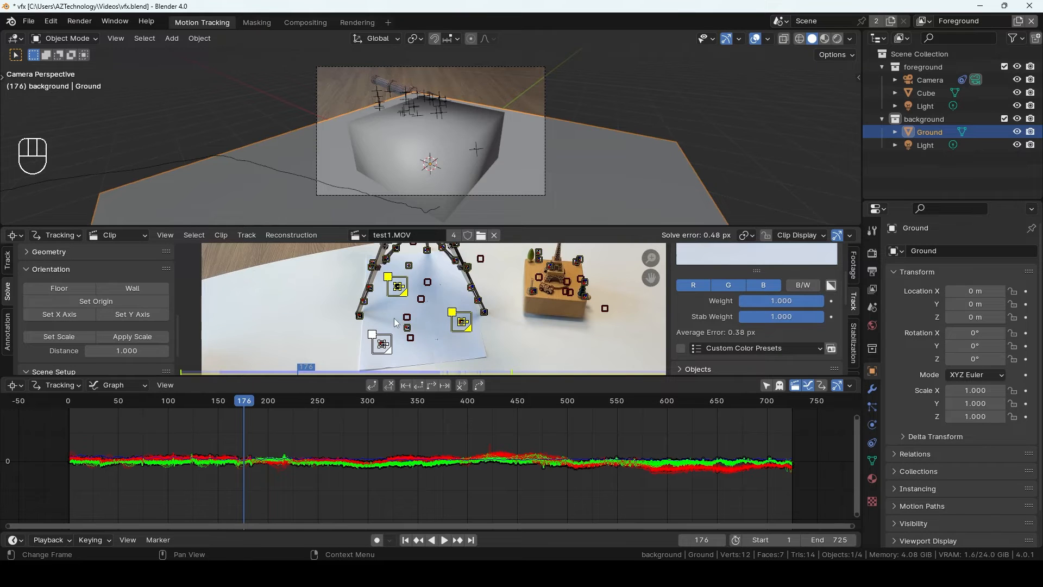
left_click(62, 292)
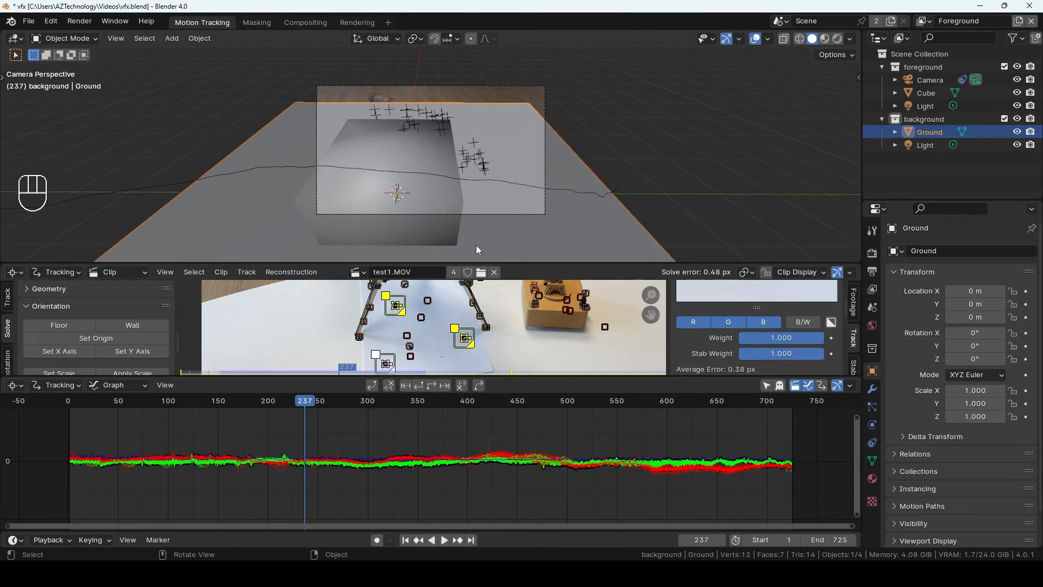
mouse_move(305, 408)
left_mouse_down()
mouse_move(447, 407)
mouse_move(177, 407)
mouse_move(482, 404)
mouse_move(242, 404)
mouse_move(282, 405)
left_mouse_up()
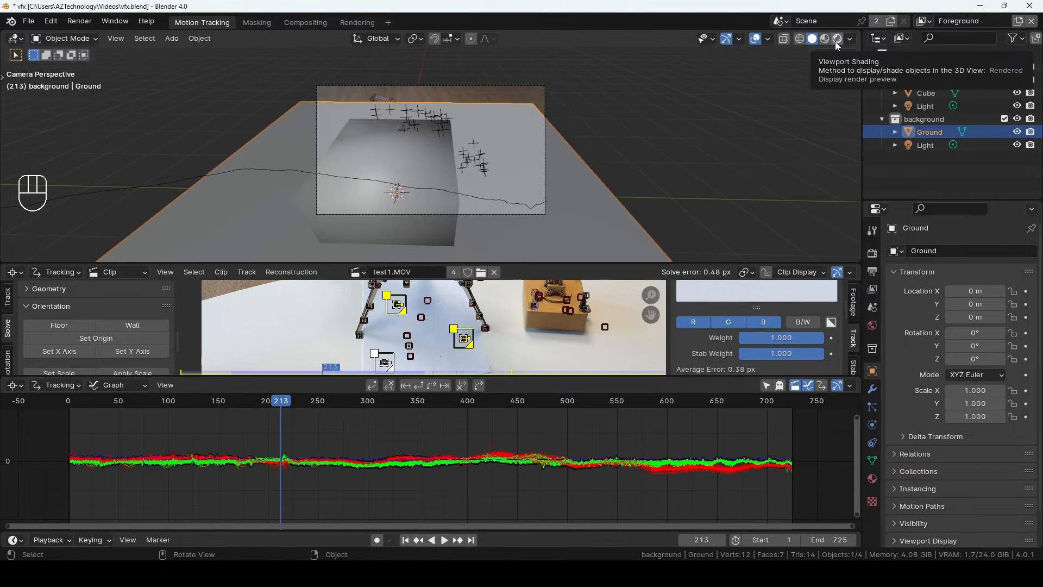
- Show the 3D viewport in Rendered shading and set the render engine to Cycles with GPU Compute as the device
left_click(836, 41)
left_click(873, 253)
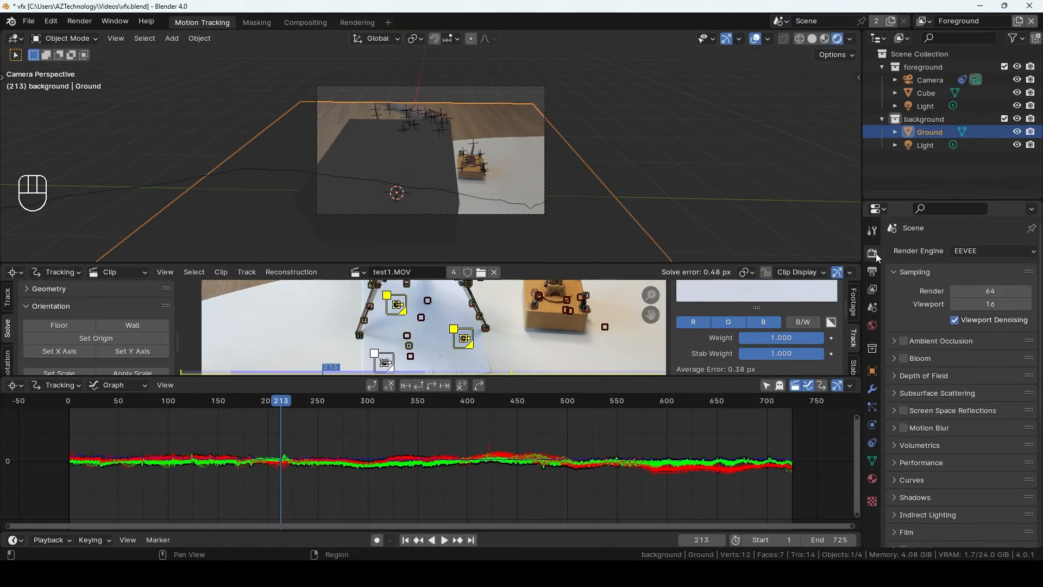
left_click(982, 252)
left_click(1006, 284)
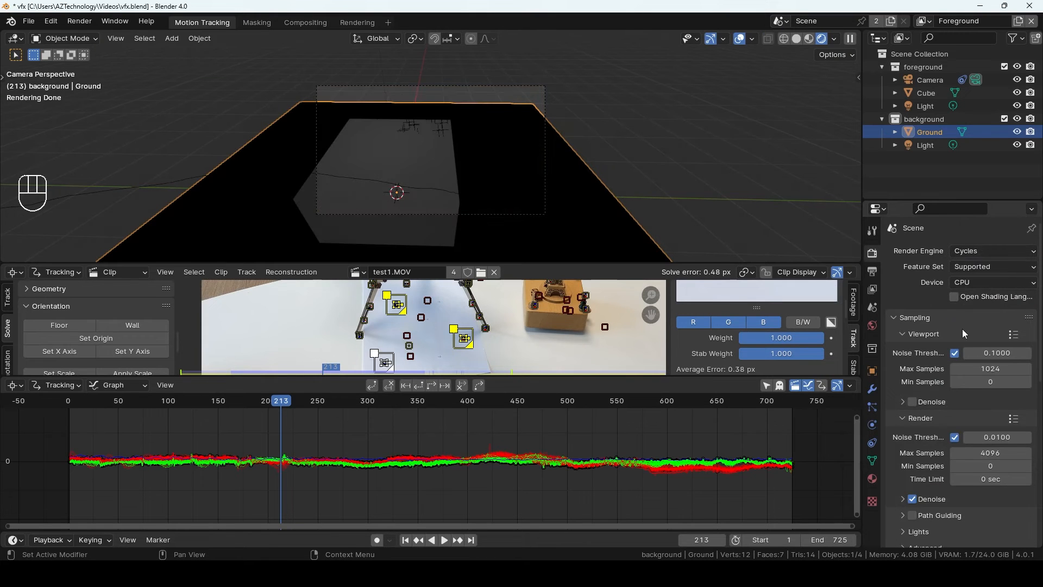
left_click(983, 282)
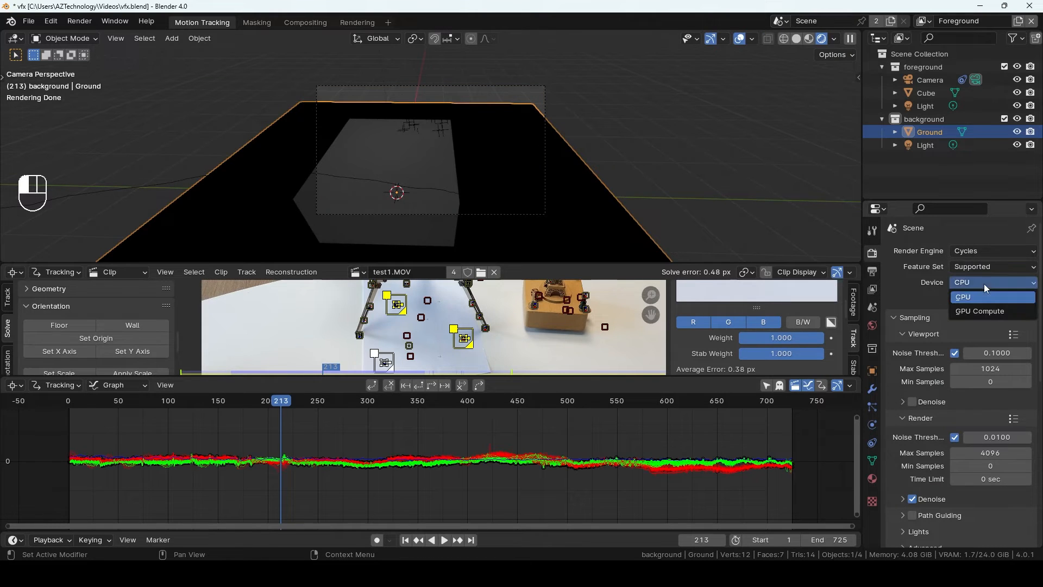
left_click(989, 311)
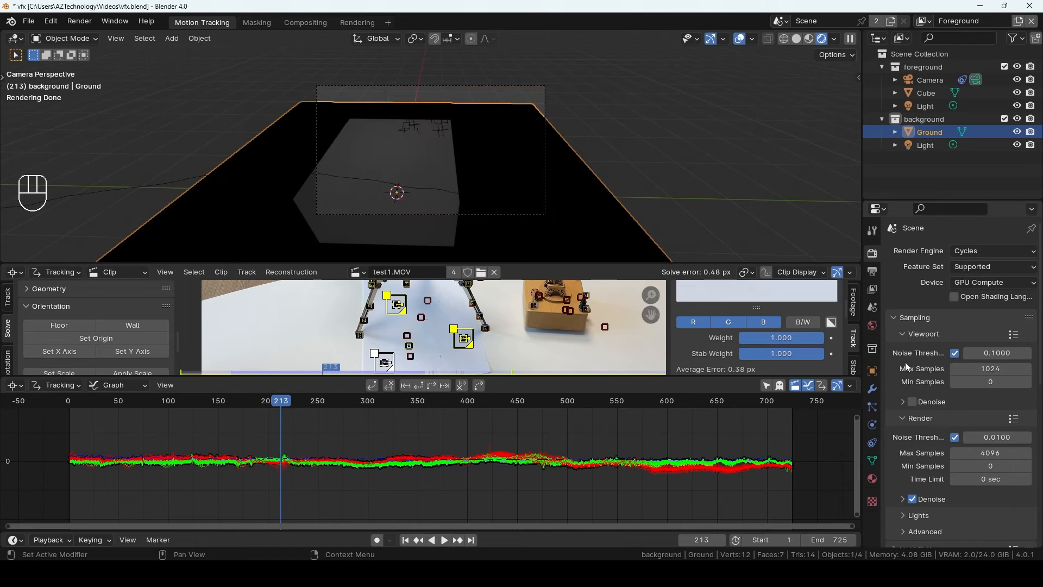
- Enable the Transparent film option in the render settings
scroll(911, 375, "down", 10)
scroll(924, 352, "down", 1)
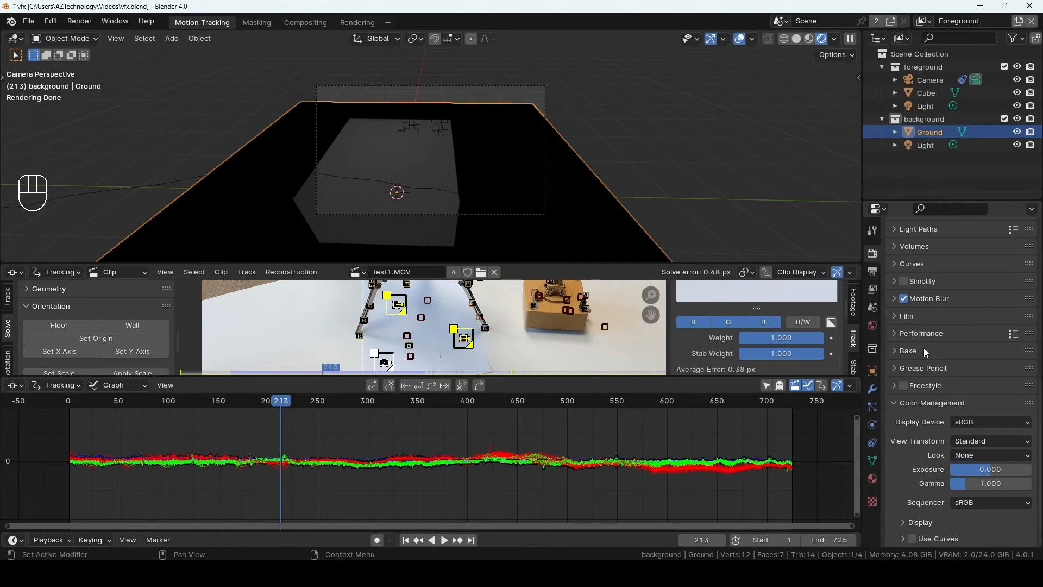
left_click(896, 315)
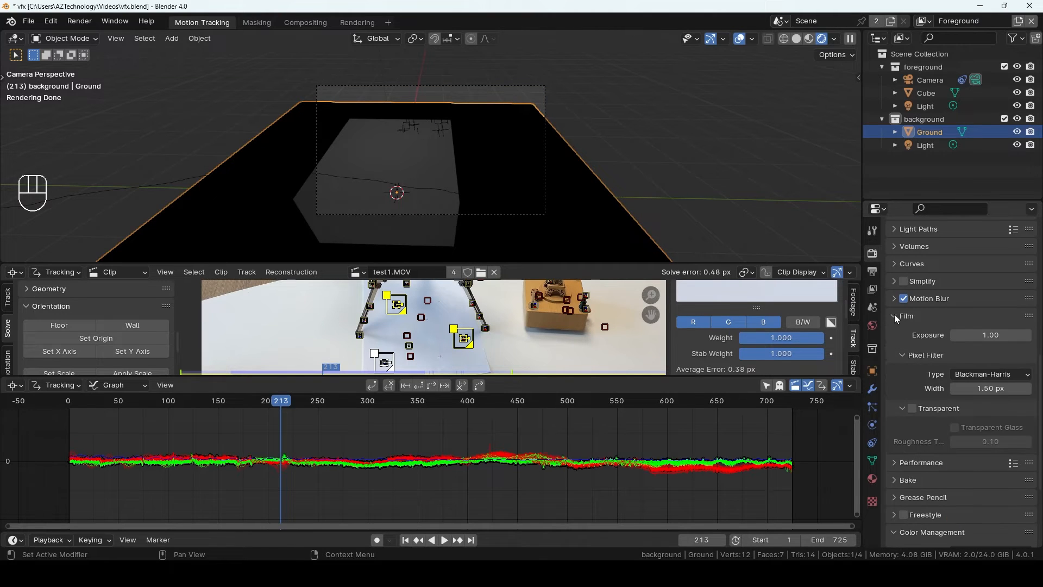
left_click(913, 409)
key("ctrl+z")
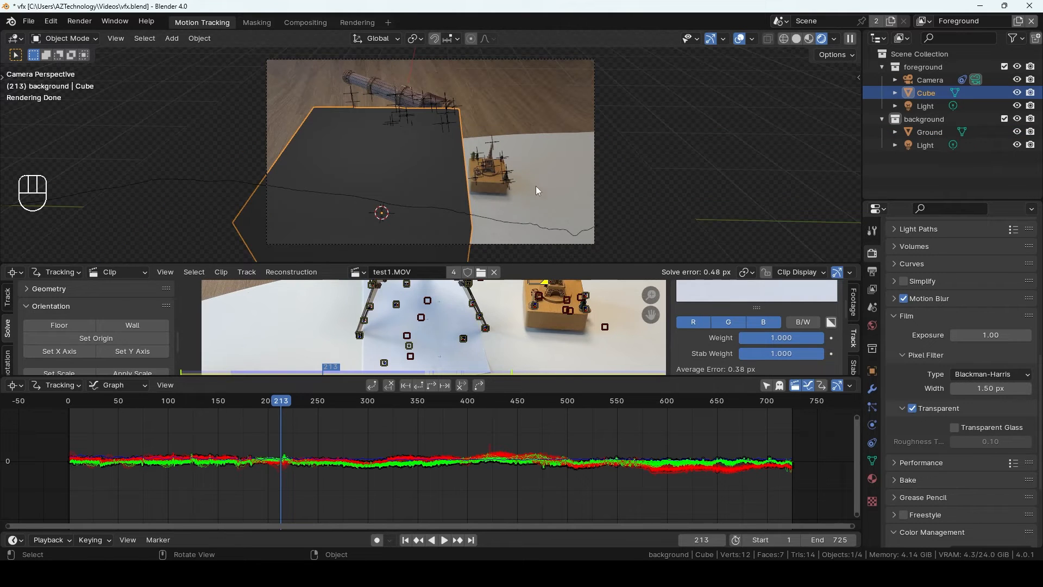
- Give the 3D viewport more height and scale the cube down to about 0.14 of its size
left_click_drag(521, 262, 520, 294)
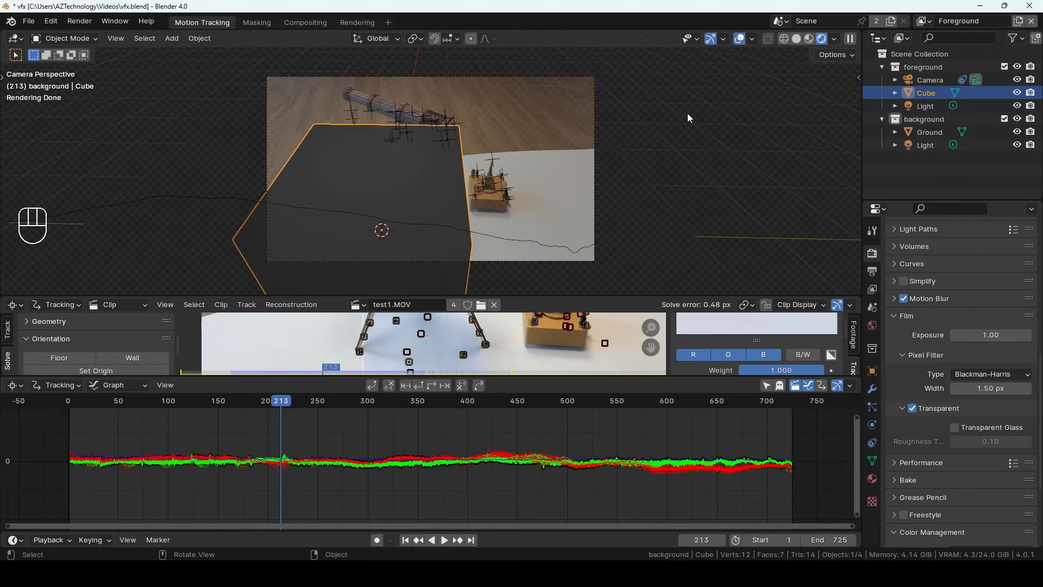
key("s")
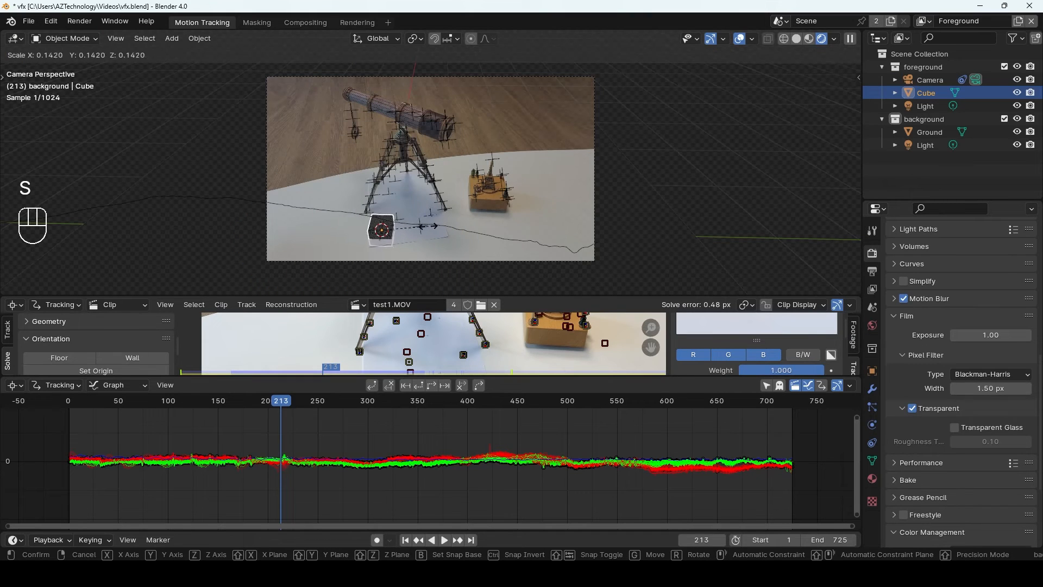
left_click(426, 226)
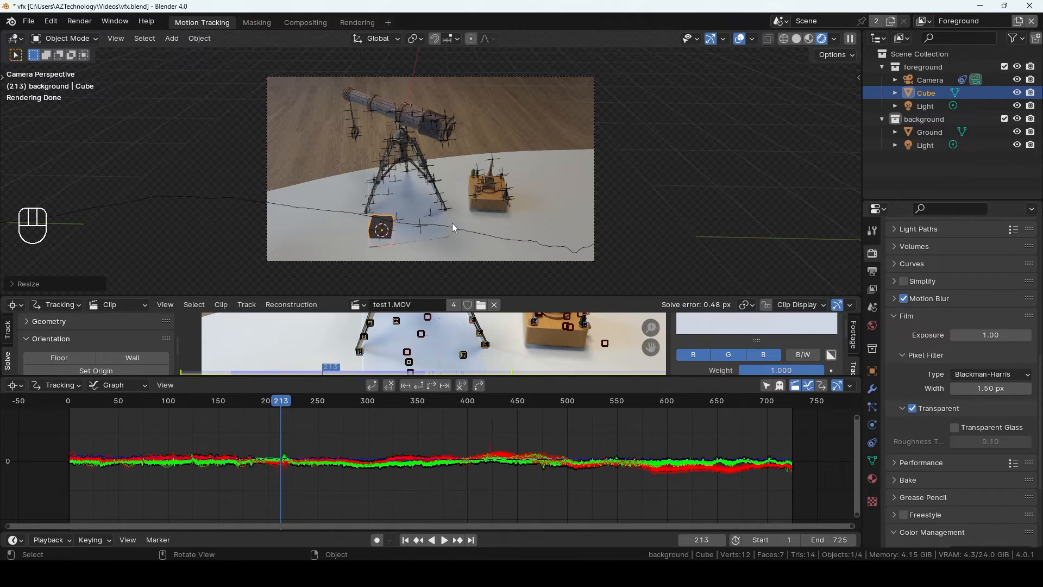
- Move the cube across the ground plane to the table area beside the tripod, locking Z, and raise it along Z
key("g")
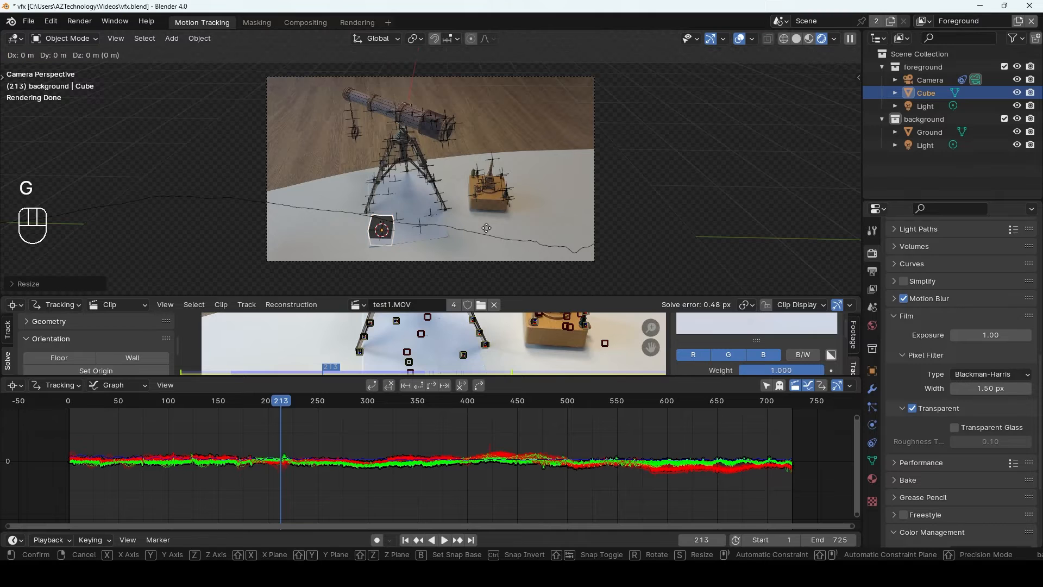
key("shift+z")
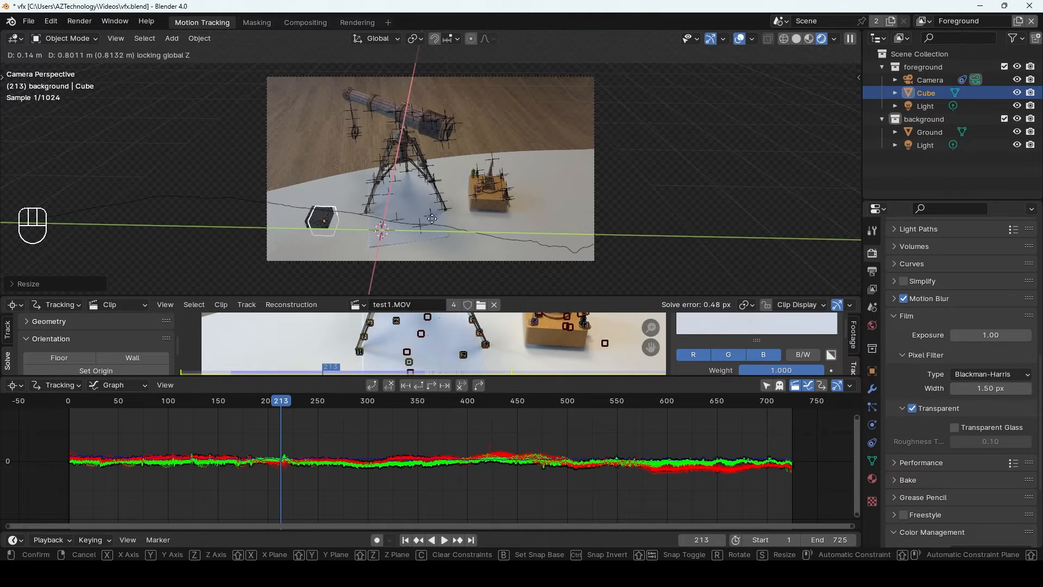
left_click(424, 204)
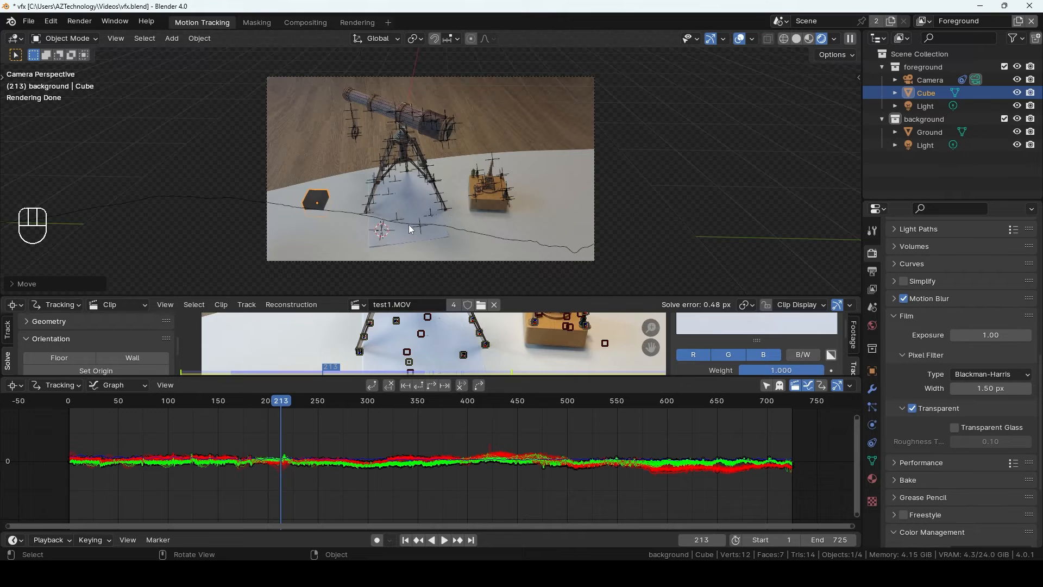
key("g")
key("z")
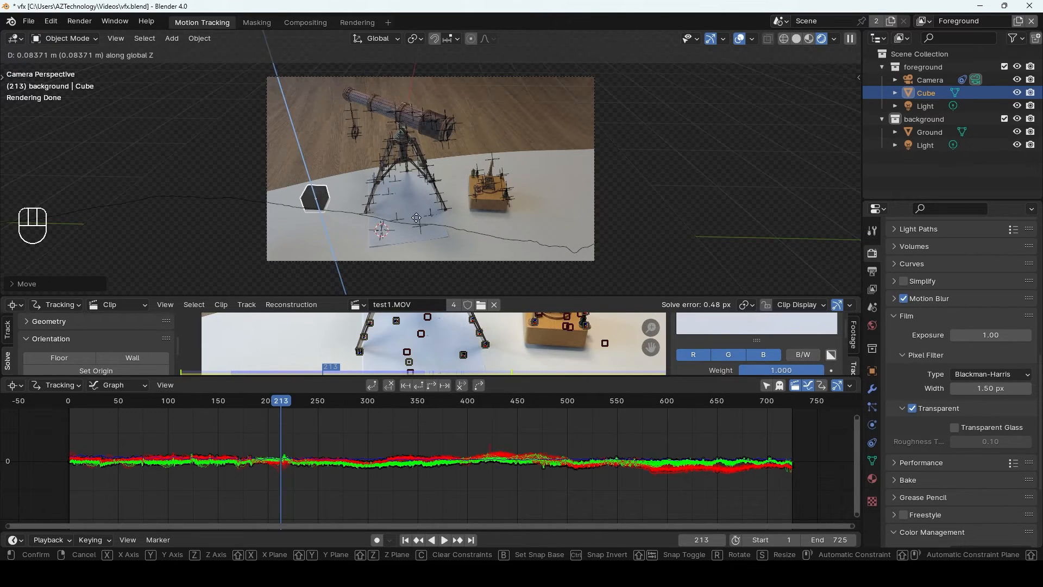
left_click(337, 201)
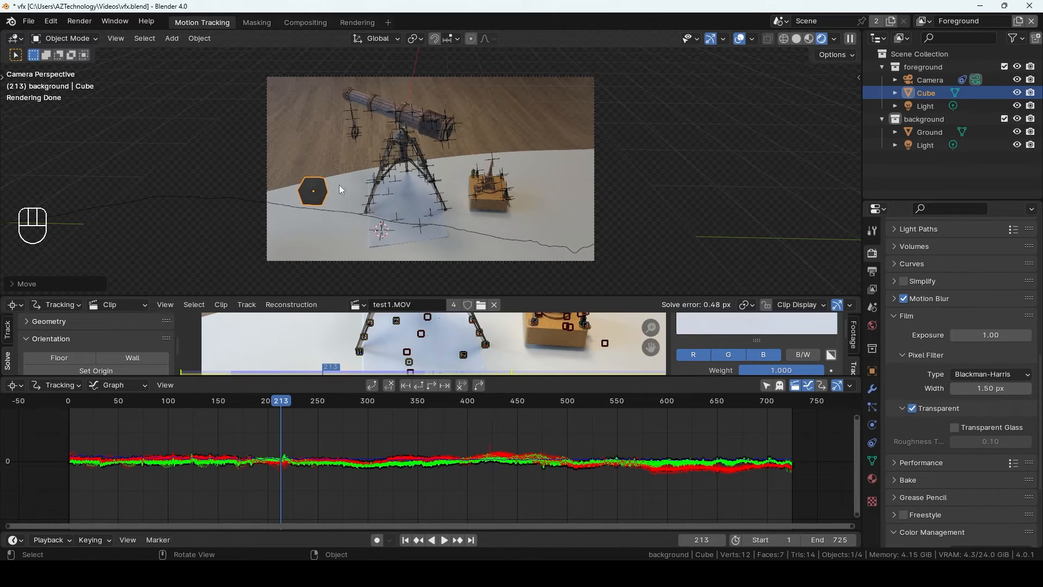
- Move the Ground plane from the background collection into the foreground collection, and select the cube
left_click(931, 133)
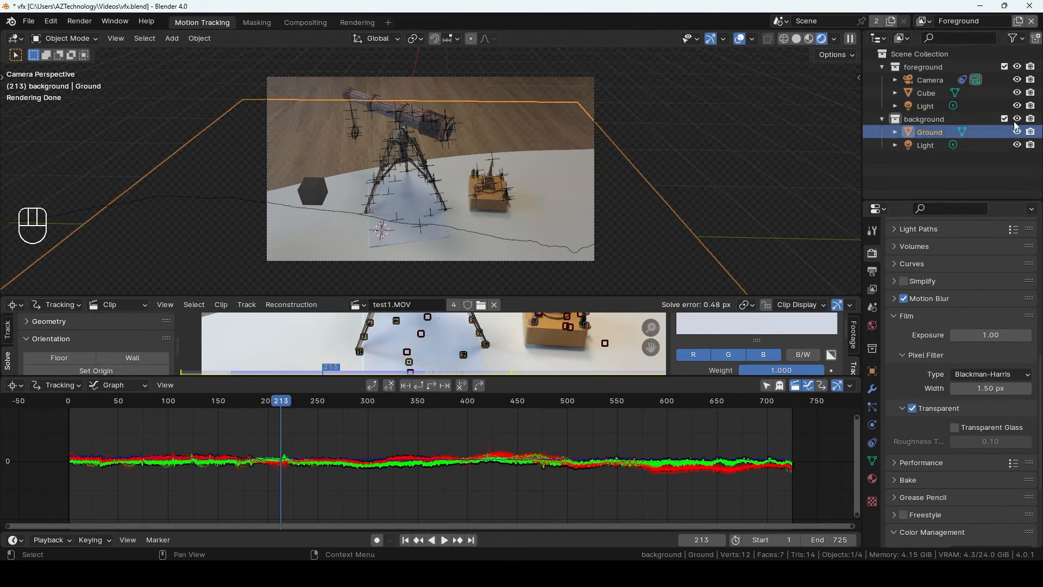
left_click_drag(931, 132, 929, 66)
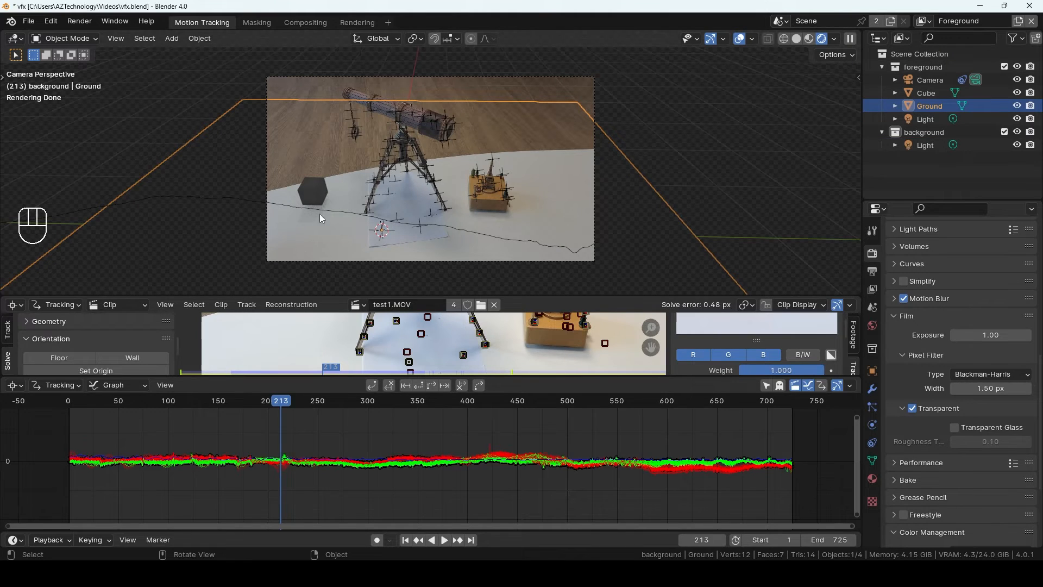
left_click(315, 189)
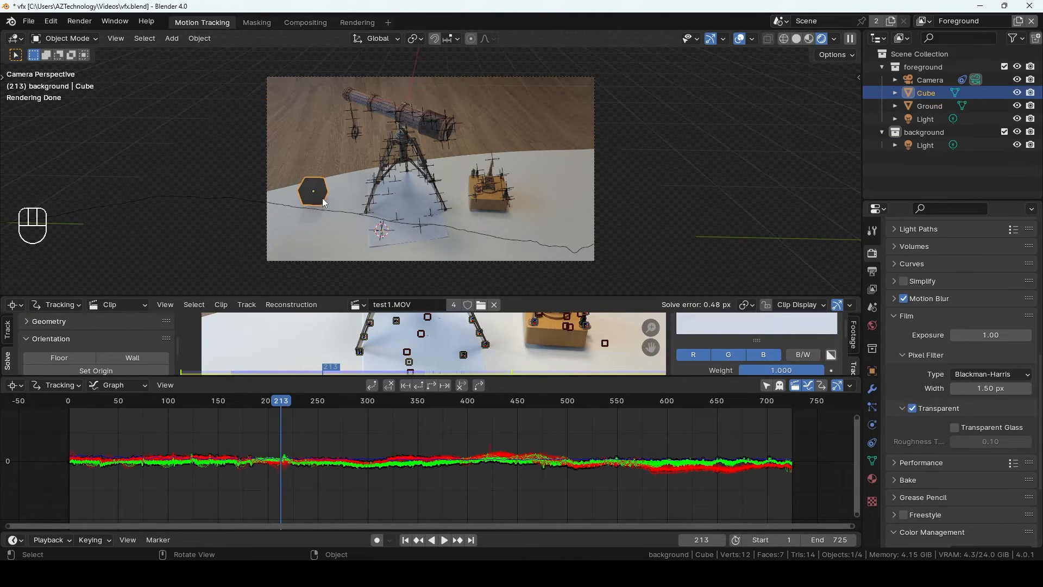
- Rotate the cube about the Z axis so it turns at an angle on the table
key("r")
key("z")
left_click(443, 209)
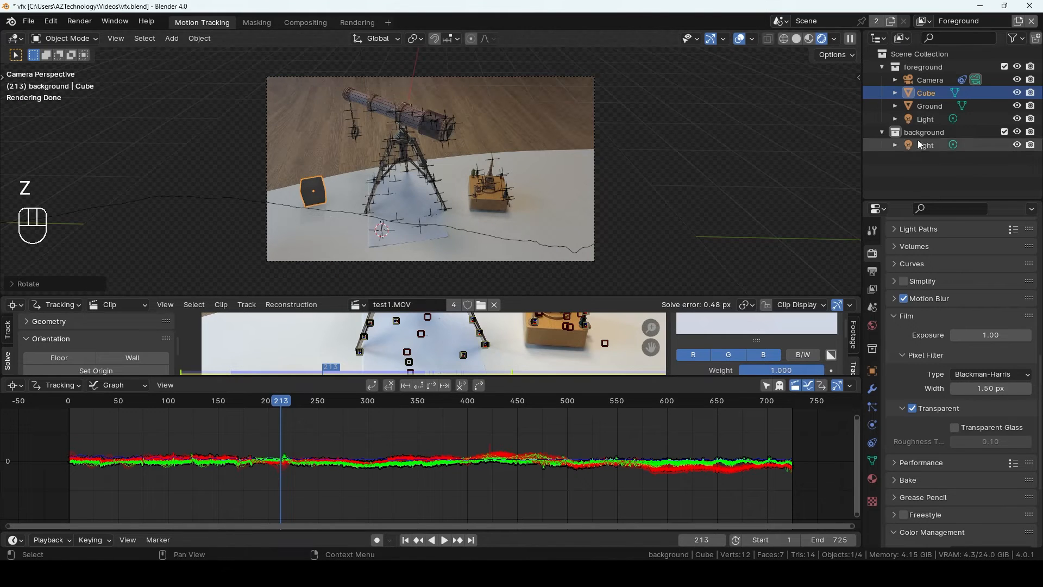
- Change the foreground light to a Sun light with strength 3 and a pale violet-blue color
left_click(928, 120)
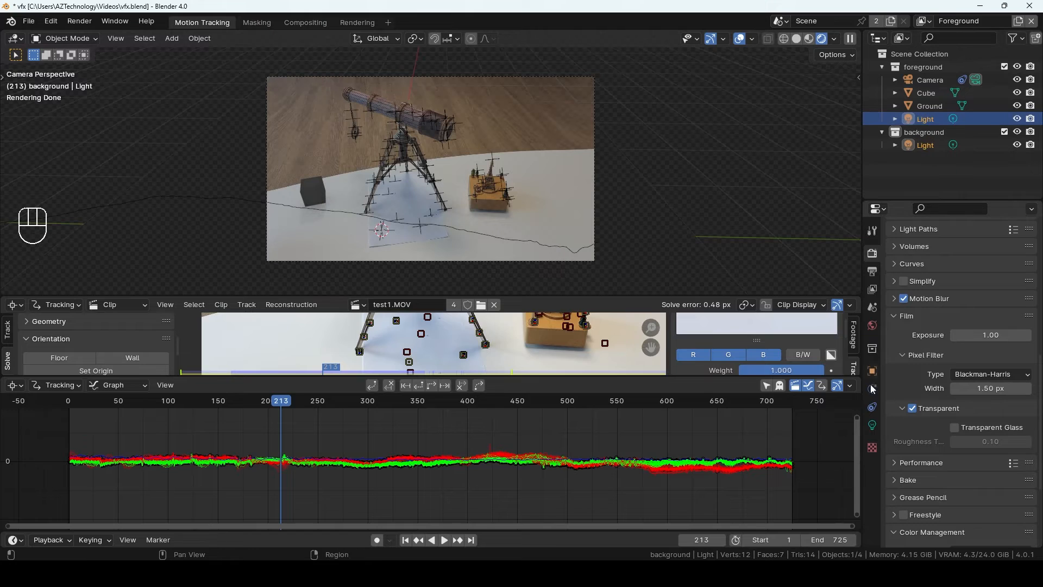
left_click(876, 431)
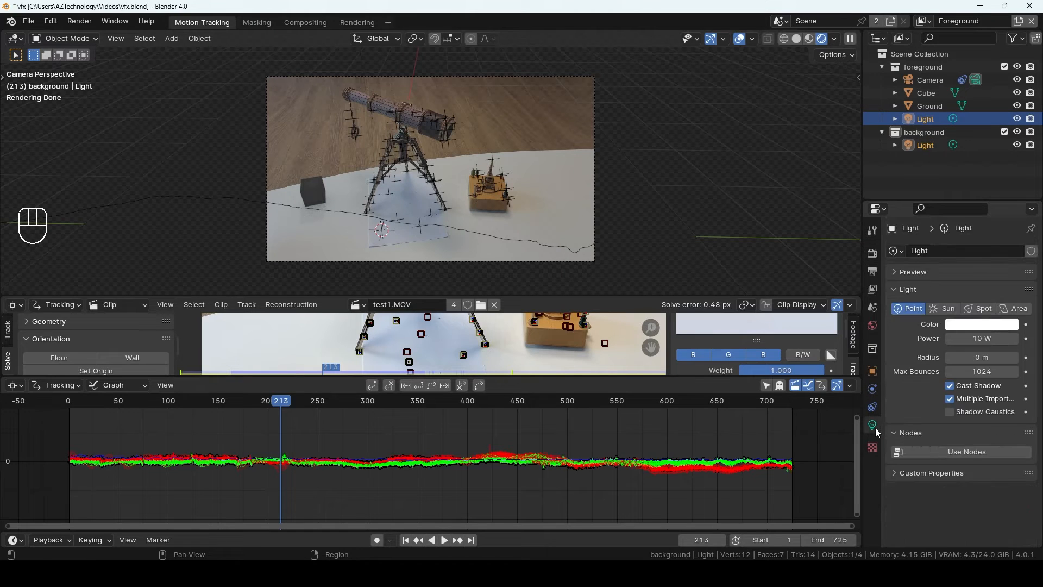
left_click(950, 309)
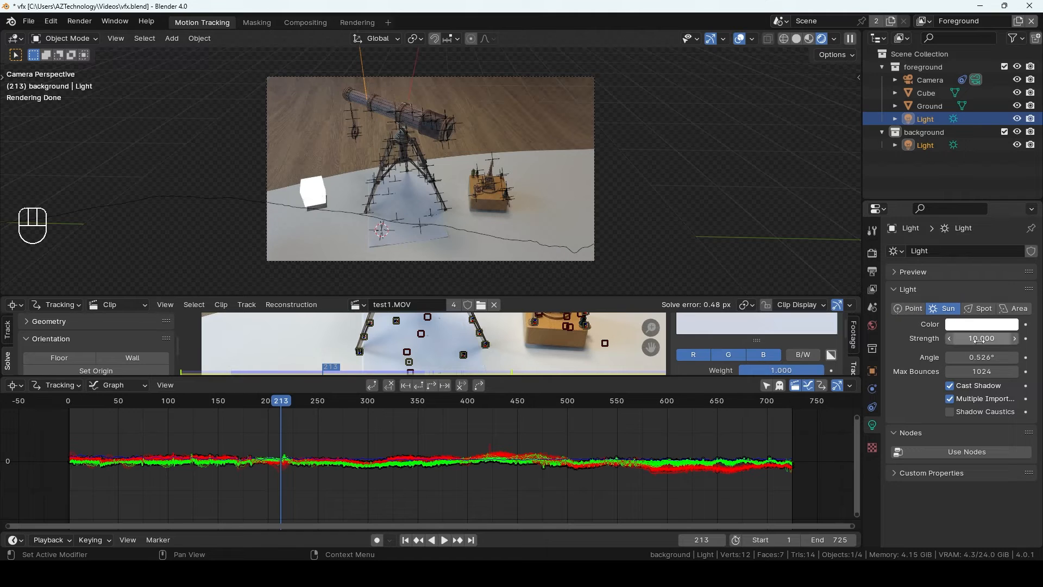
left_click(981, 340)
type("3")
key("Return")
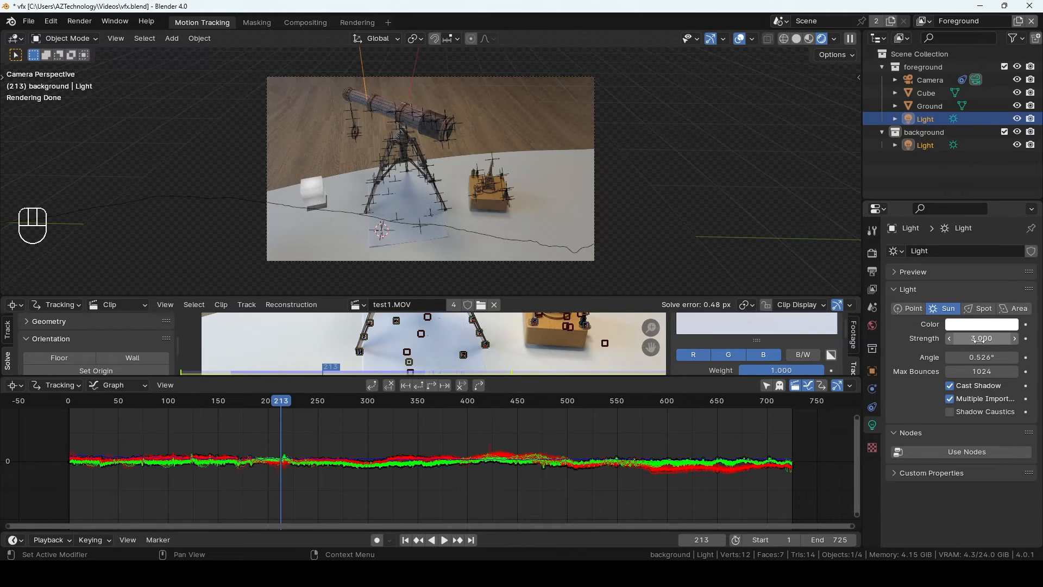
left_click(959, 324)
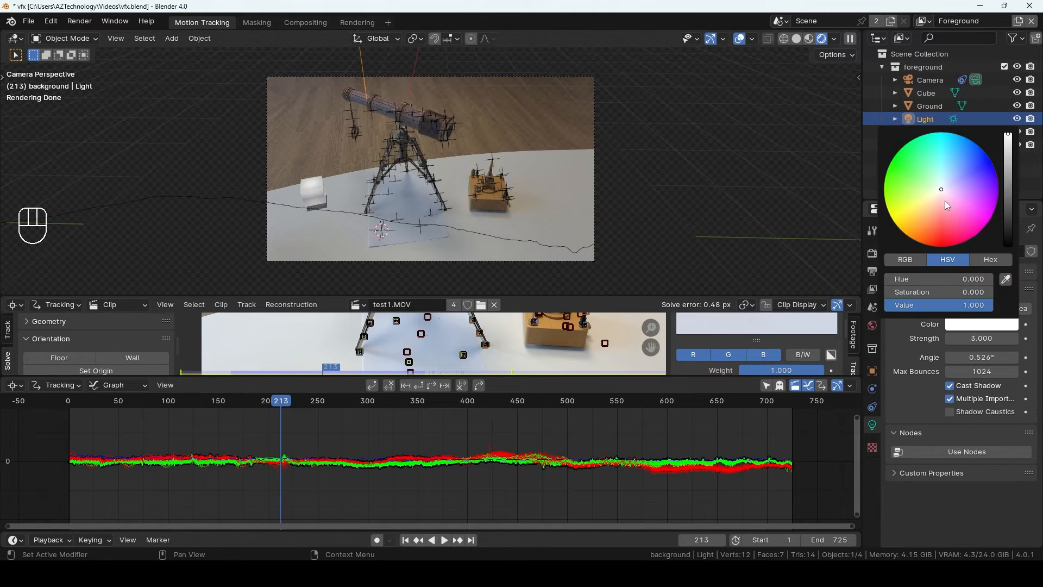
mouse_move(944, 193)
left_mouse_down()
mouse_move(957, 157)
mouse_move(973, 225)
mouse_move(957, 158)
mouse_move(973, 226)
mouse_move(908, 195)
mouse_move(966, 217)
mouse_move(918, 217)
mouse_move(913, 179)
mouse_move(952, 200)
mouse_move(912, 188)
mouse_move(948, 215)
mouse_move(928, 174)
mouse_move(954, 181)
left_mouse_up()
left_click(320, 191)
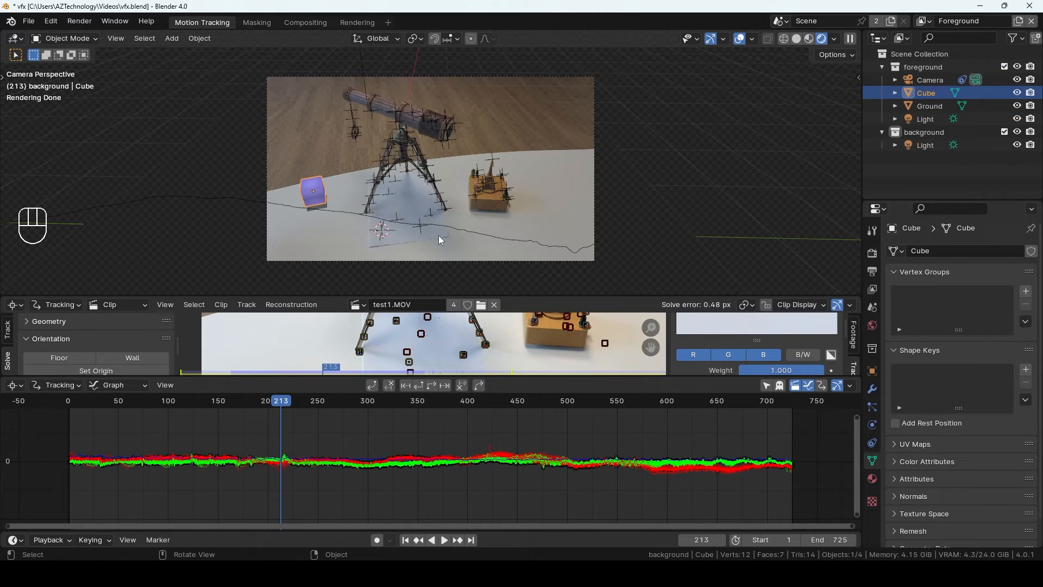
key("r")
key("r")
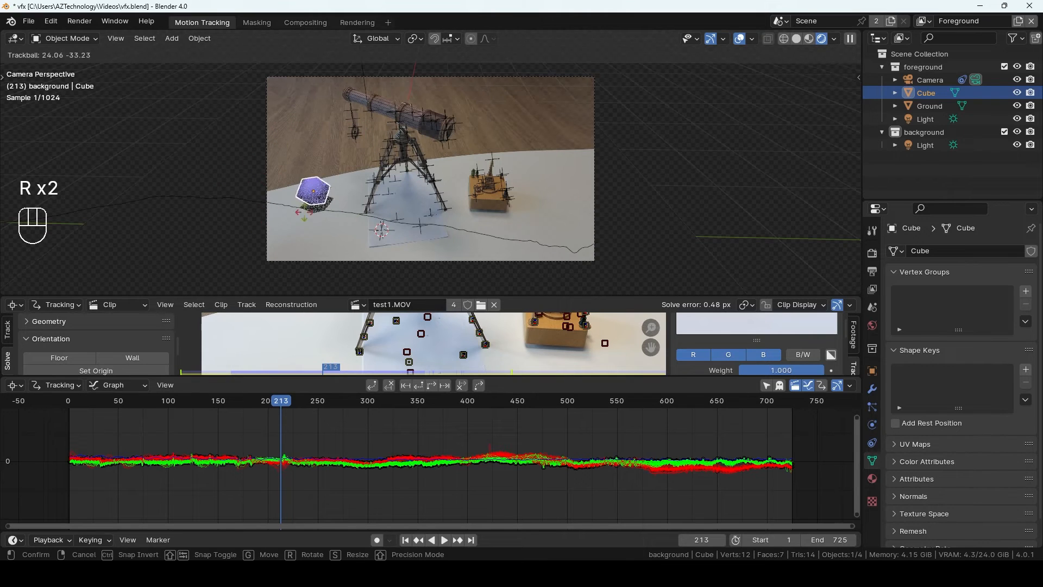
left_click(320, 178)
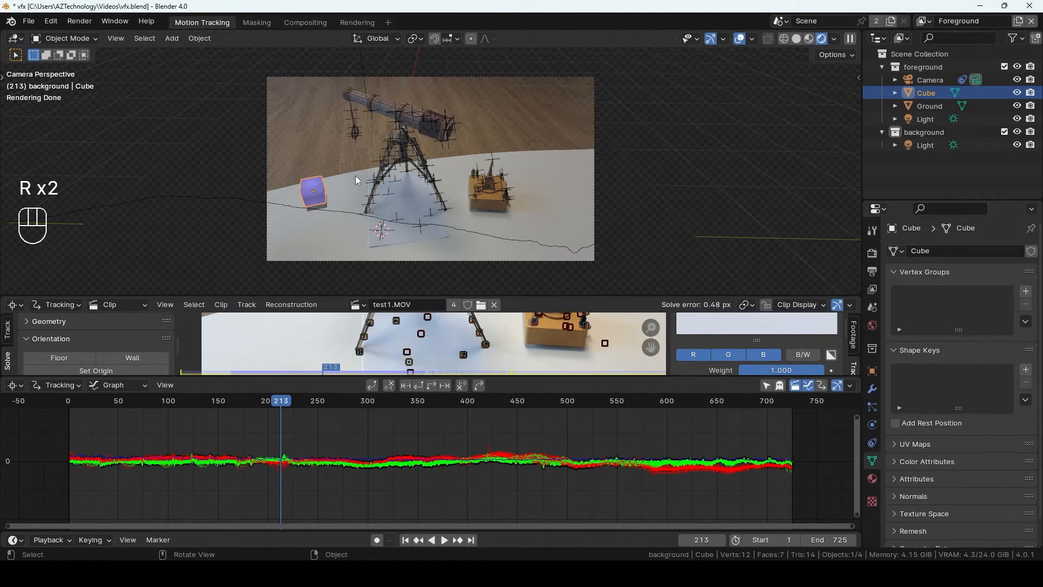
- Switch to the Compositing workspace and zoom the backdrop image so the whole frame is shown behind the nodes
left_click(305, 24)
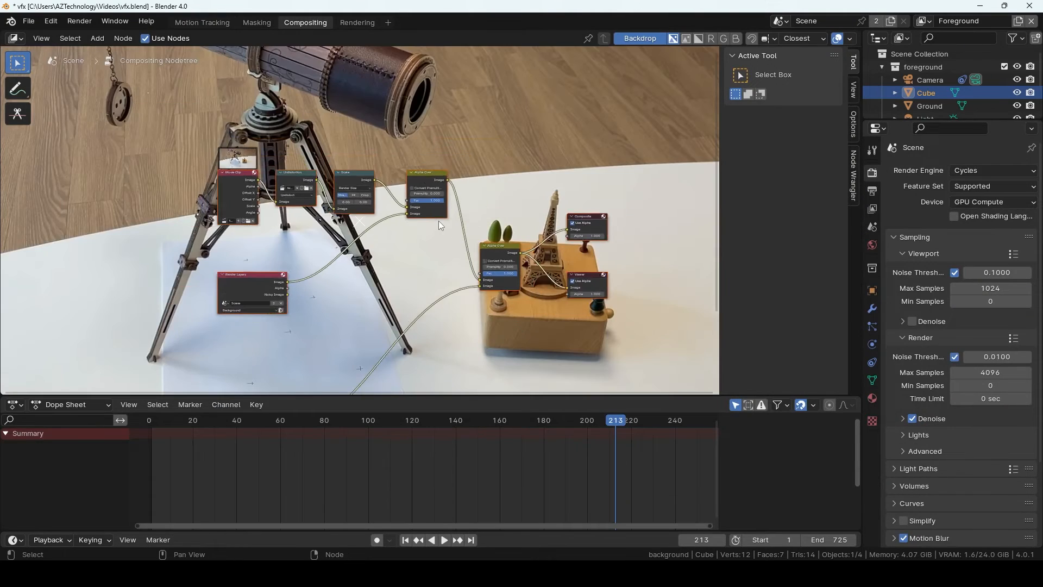
middle_click_drag(428, 286, 408, 260)
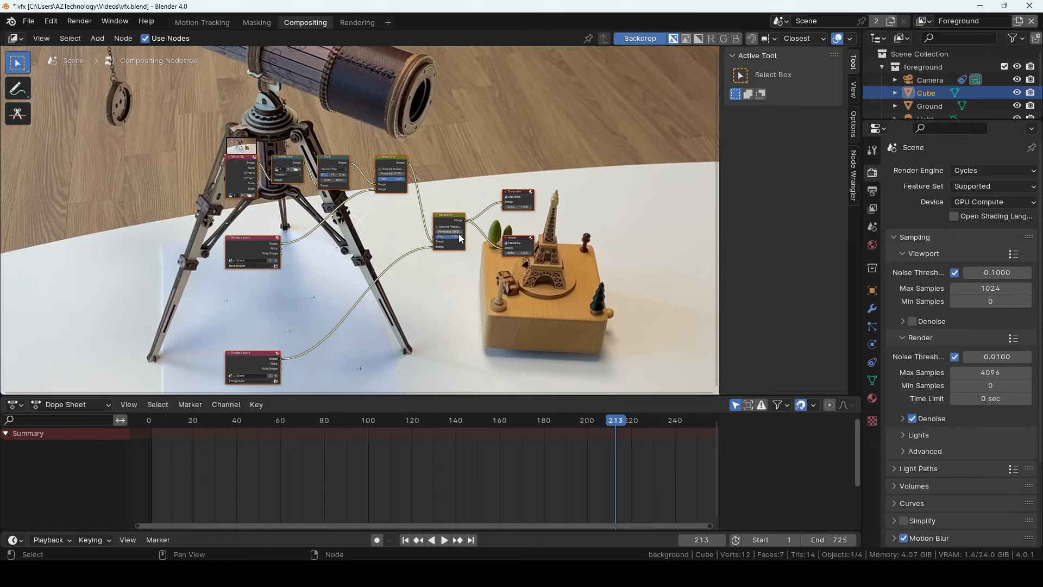
key("alt+v")
key("alt+v")
key("alt+v")
key("alt+v")
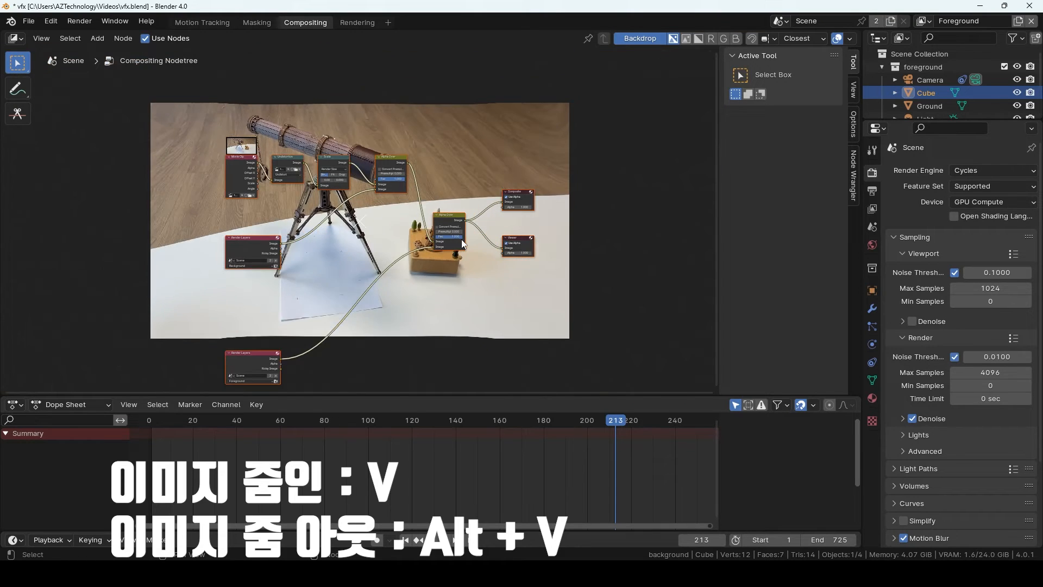
key("alt+v")
key("v")
key("v")
key("v")
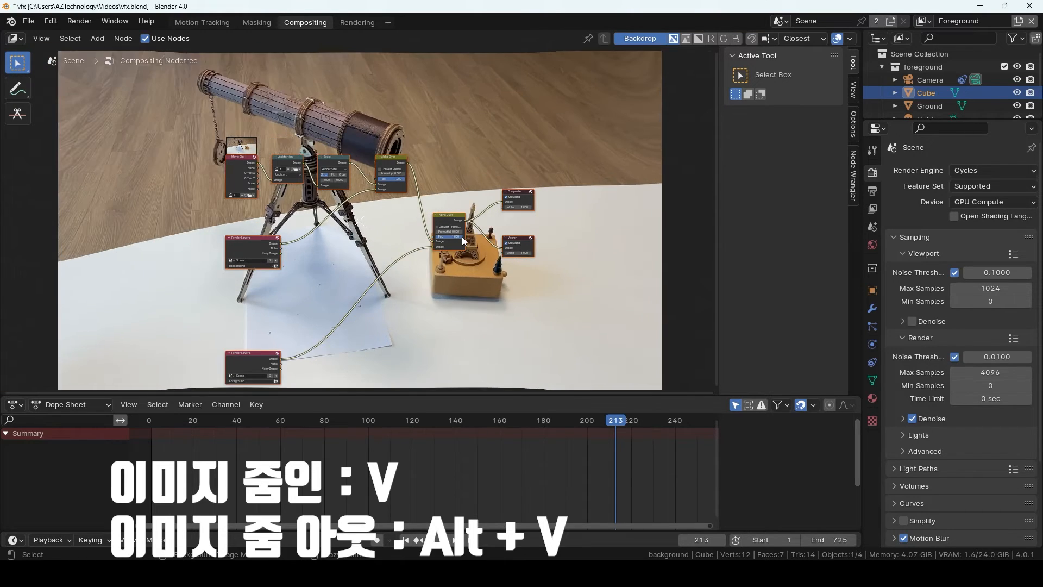
scroll(462, 237, "up", 2)
key("alt+v")
- Move the background and foreground Render Layers nodes closer to the Alpha Over nodes
left_click_drag(256, 239, 278, 229)
left_click_drag(259, 328, 333, 289)
middle_click_drag(360, 188, 379, 226)
left_click_drag(259, 248, 278, 234)
middle_click_drag(277, 234, 296, 244)
scroll(293, 215, "up", 2)
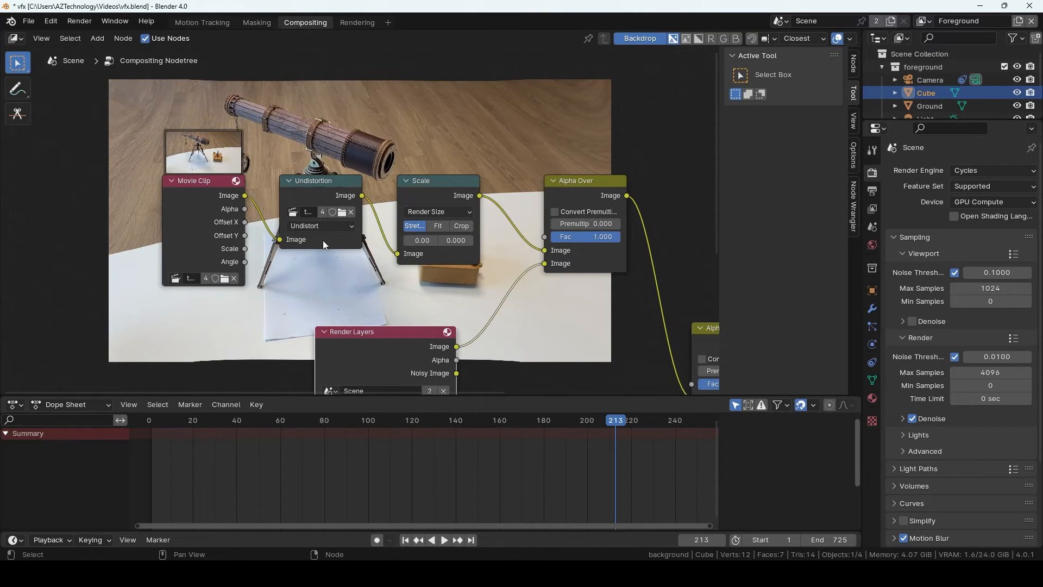
- Examine the compositing node chain from Movie Clip through Undistortion, Scale and Alpha Over to the output nodes
middle_click_drag(323, 240, 274, 227)
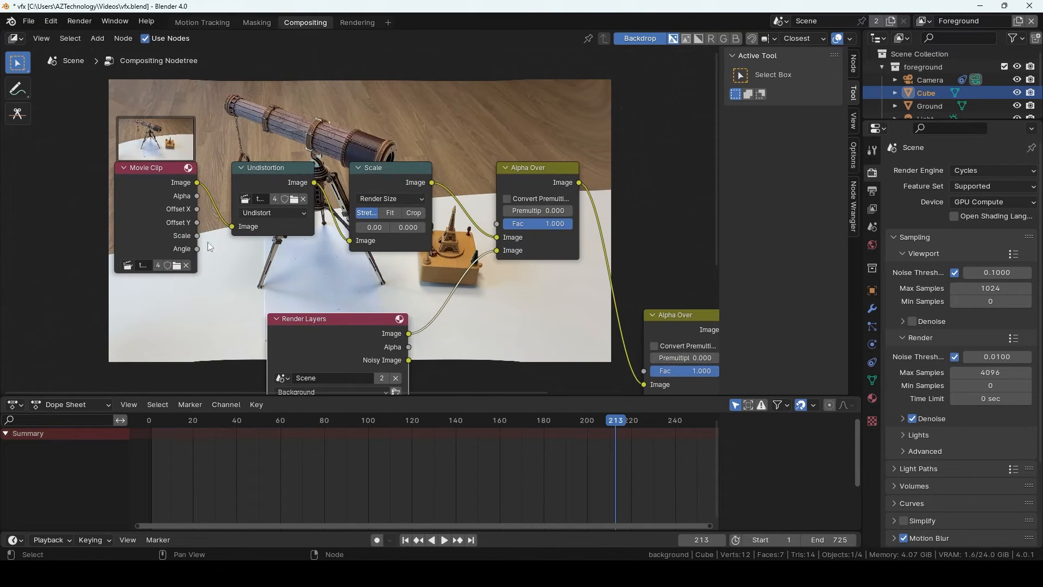
left_click(290, 172)
left_click(384, 181)
scroll(527, 282, "down", 2)
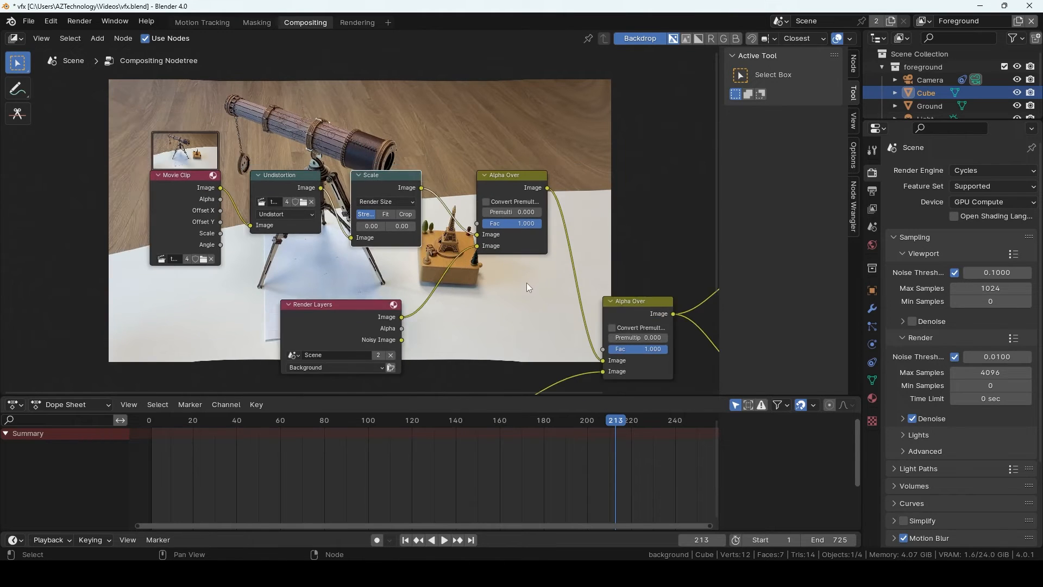
middle_click_drag(527, 283, 488, 265)
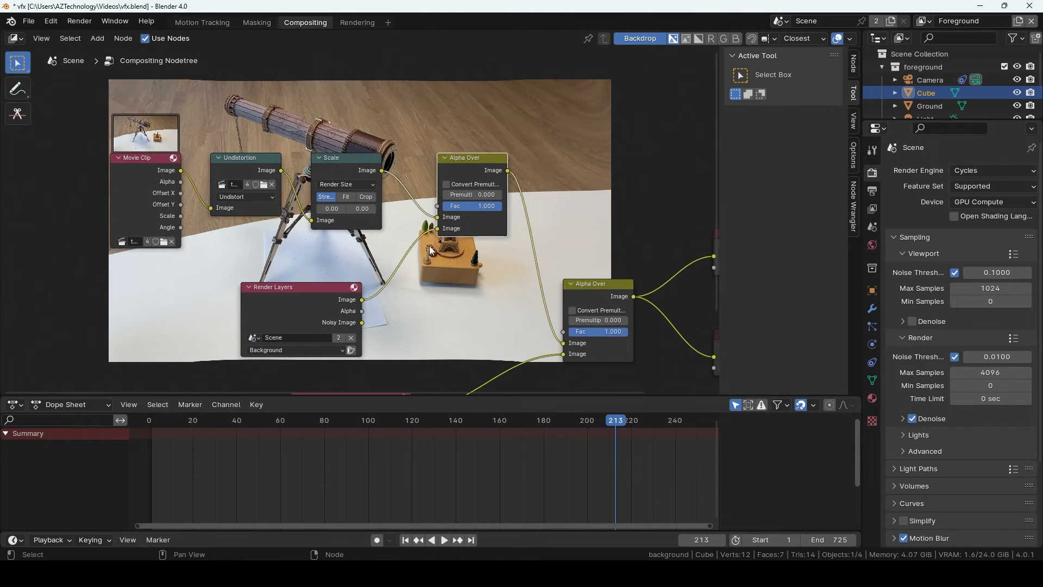
scroll(425, 250, "down", 2)
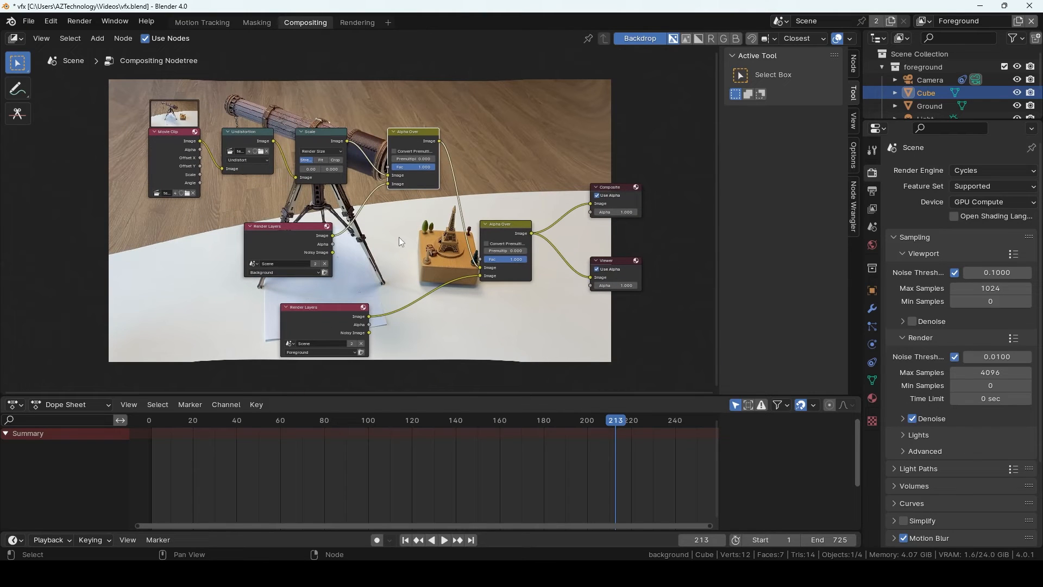
middle_click_drag(392, 244, 414, 212)
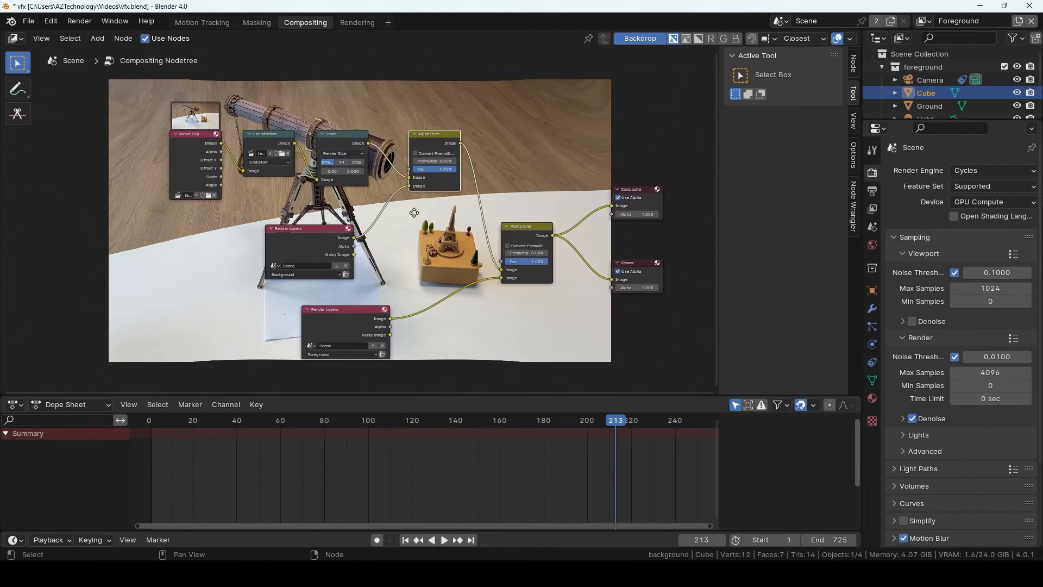
- Delete the Undistortion and Scale nodes, the first Alpha Over node and the background Render Layers node
left_click(262, 145)
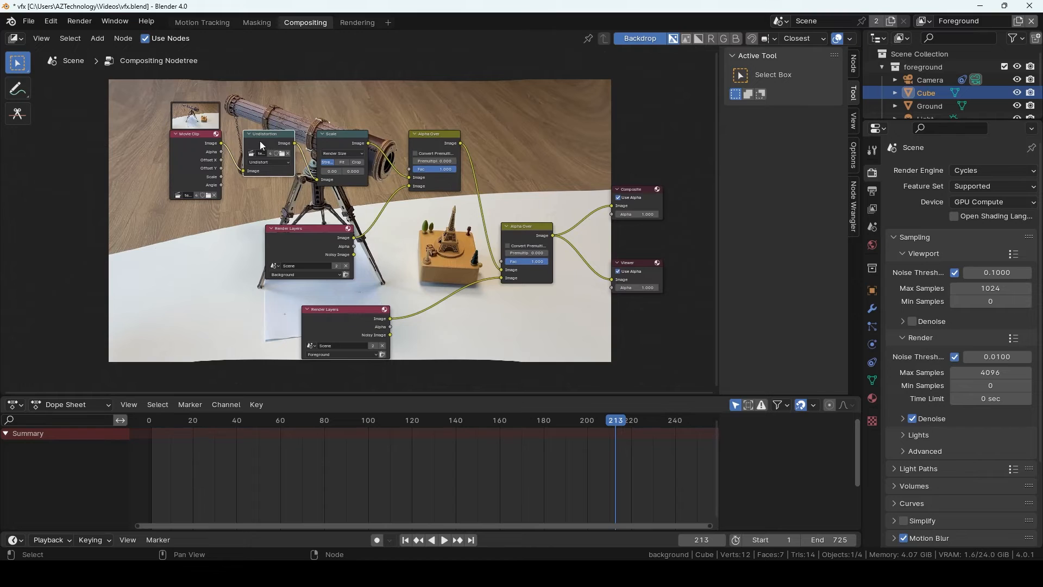
key("x")
left_click(329, 142)
key("x")
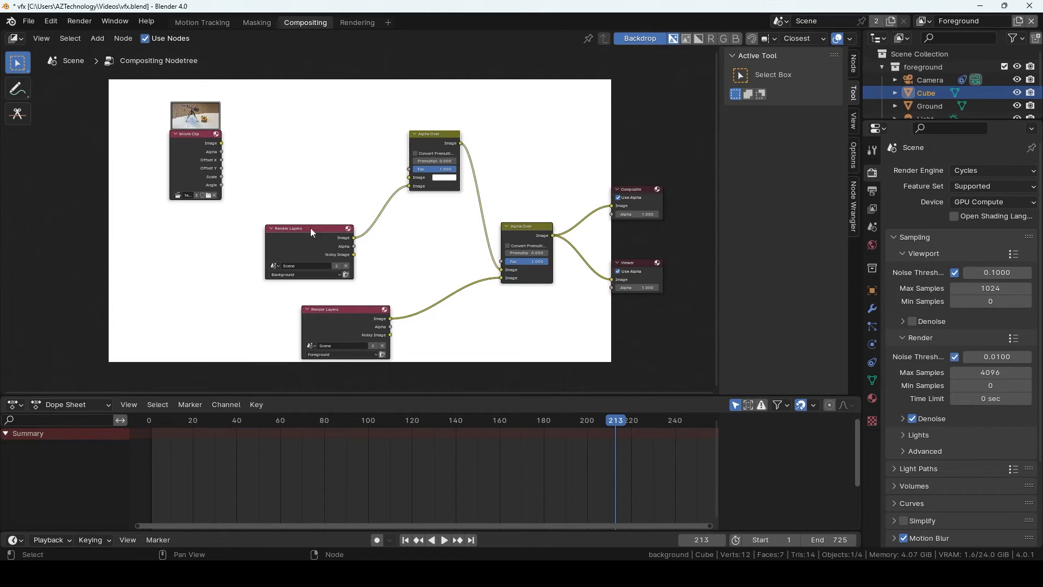
key("x")
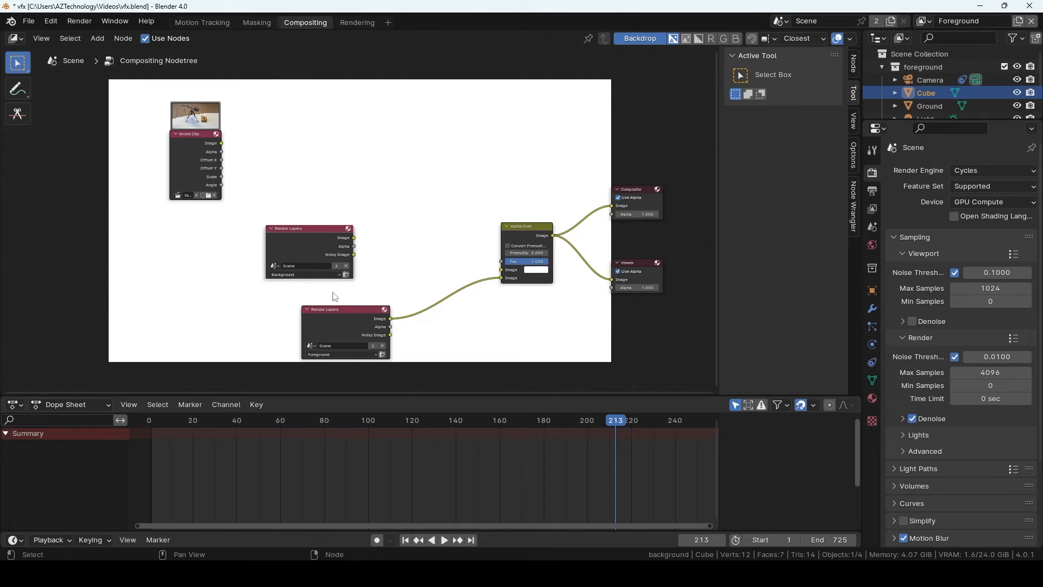
scroll(292, 191, "up", 2)
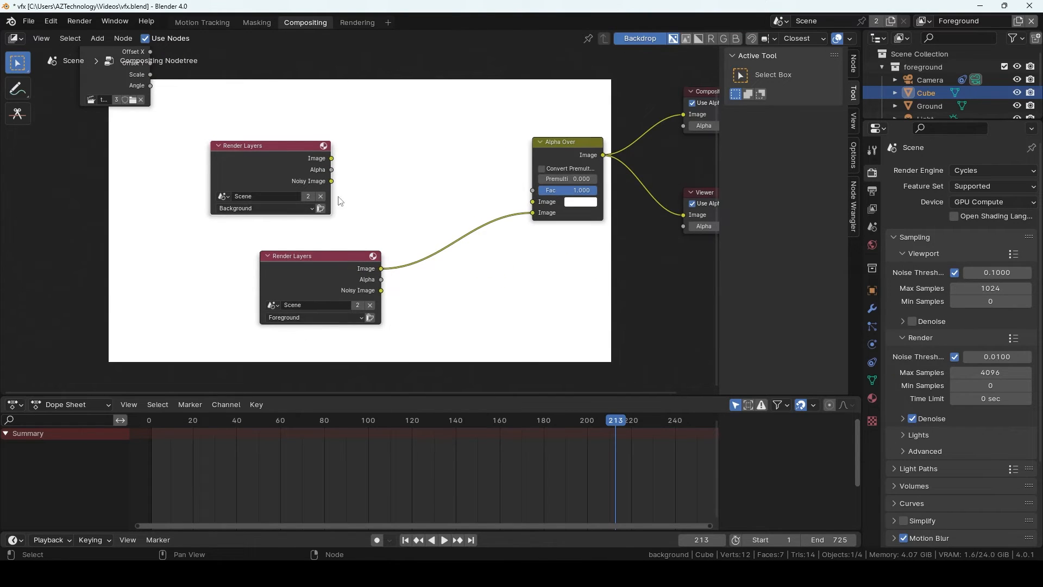
middle_click_drag(268, 167, 303, 211)
key("x")
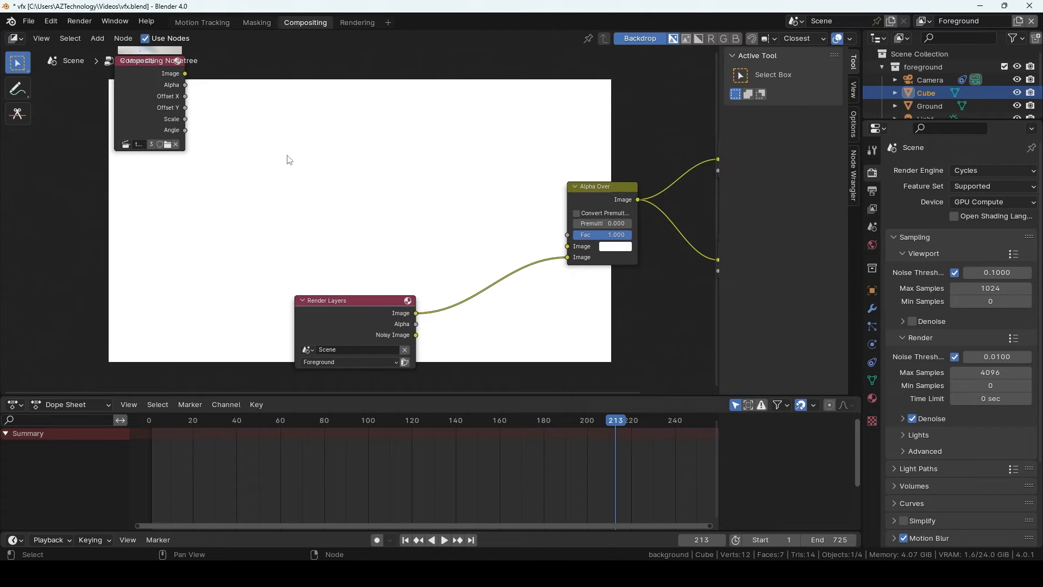
- Connect the Movie Clip's Image output to the first Image input of the remaining Alpha Over node
left_click_drag(144, 78, 309, 184)
key("Home")
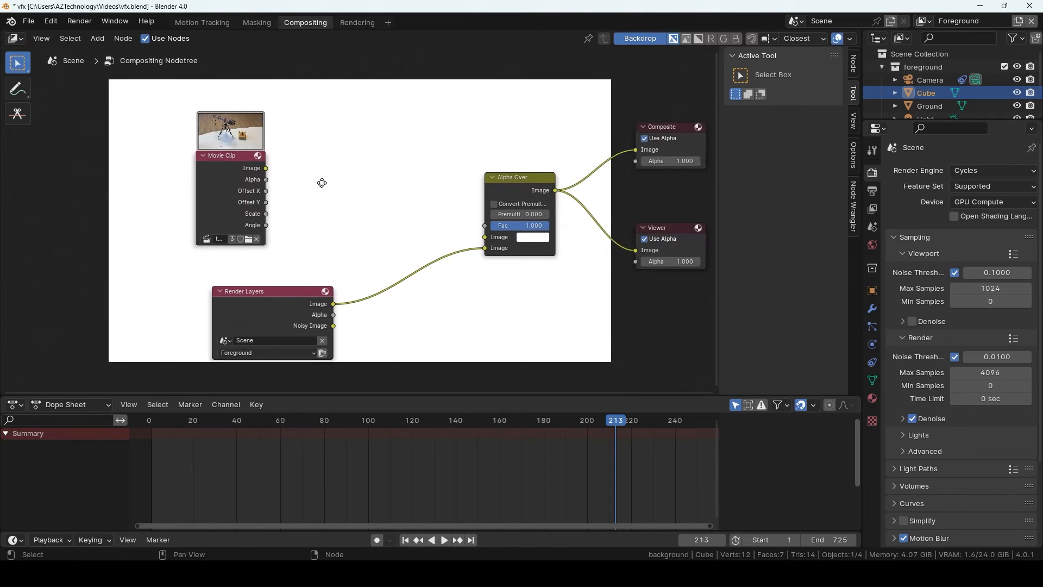
left_click_drag(236, 157, 453, 225)
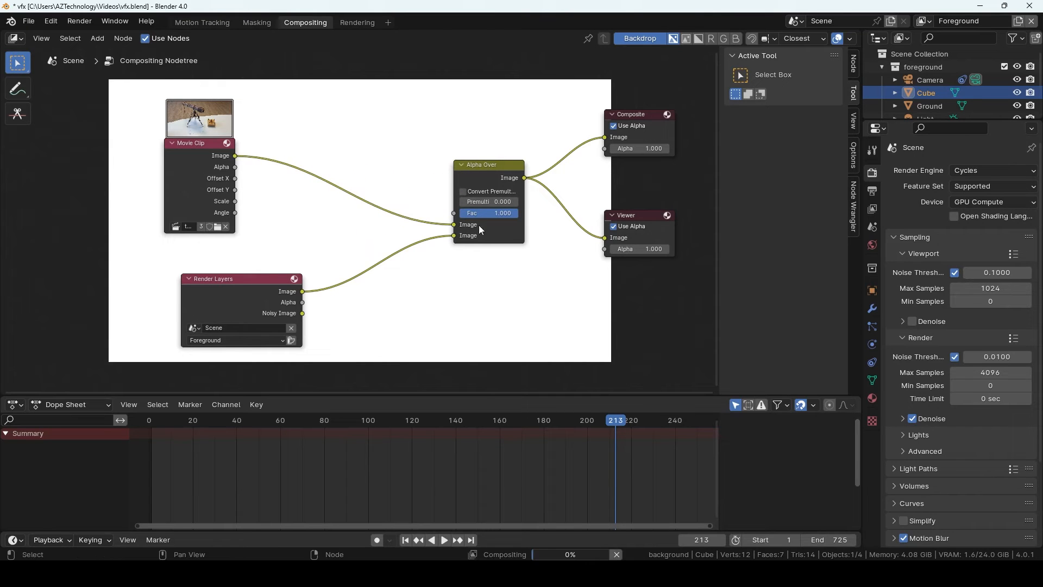
- Reposition the Movie Clip and foreground Render Layers nodes closer to the Alpha Over node
left_click_drag(243, 287, 301, 276)
scroll(301, 276, "down", 1)
left_click_drag(185, 177, 257, 180)
scroll(321, 216, "up", 1)
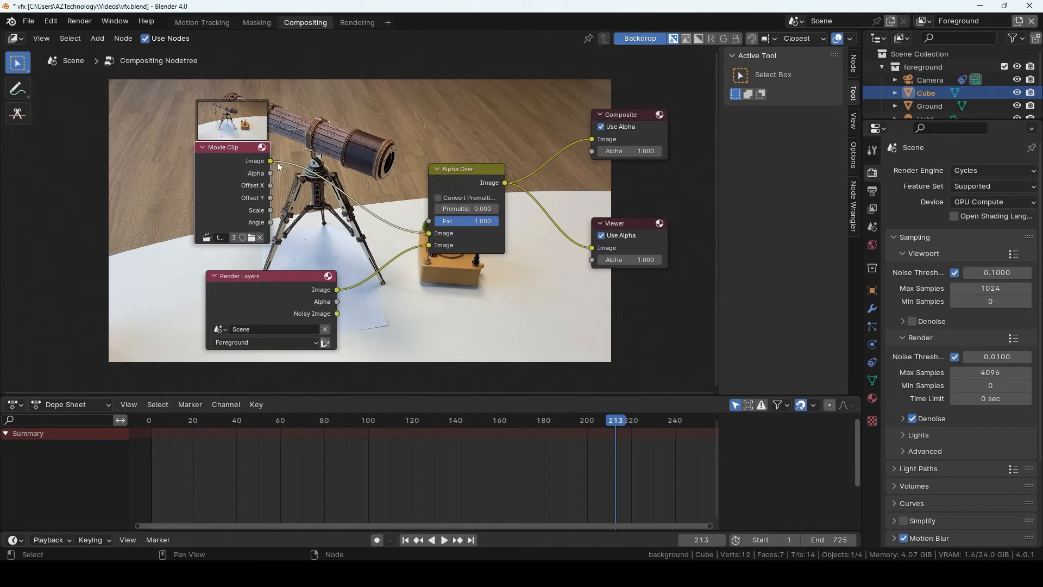
middle_click_drag(305, 310, 304, 308)
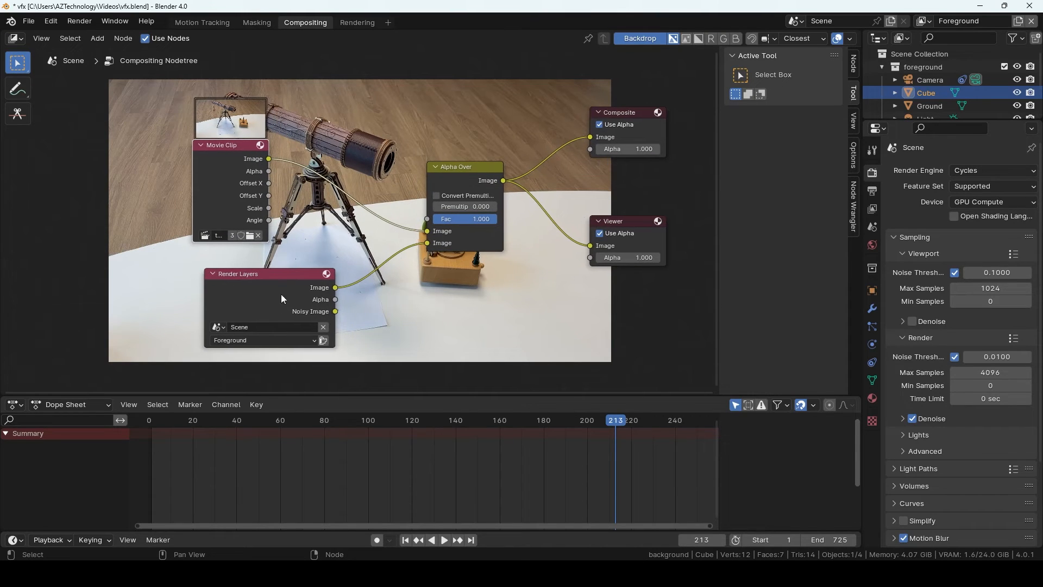
left_click_drag(266, 292, 283, 291)
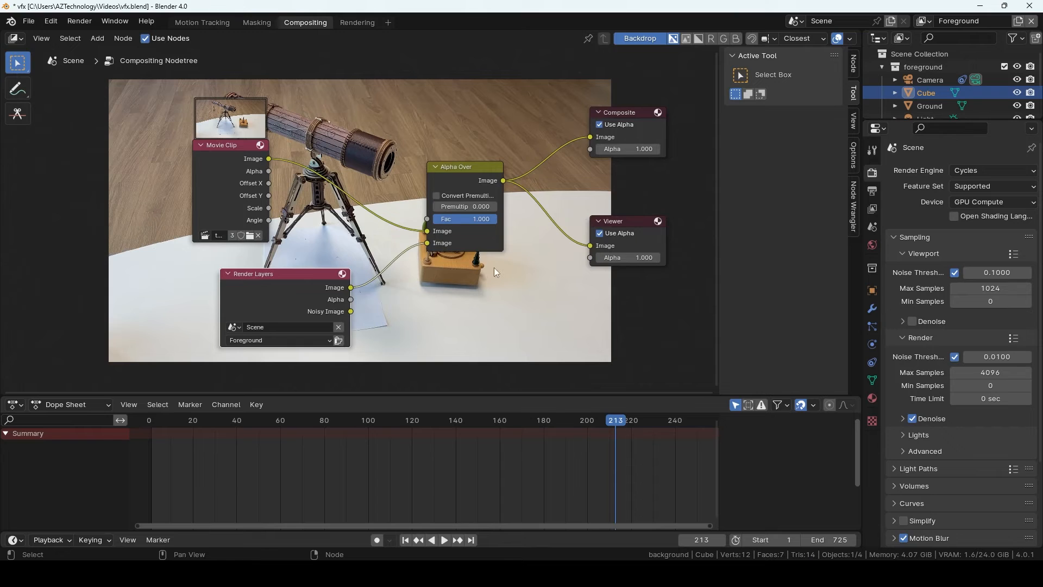
middle_click_drag(493, 267, 417, 238)
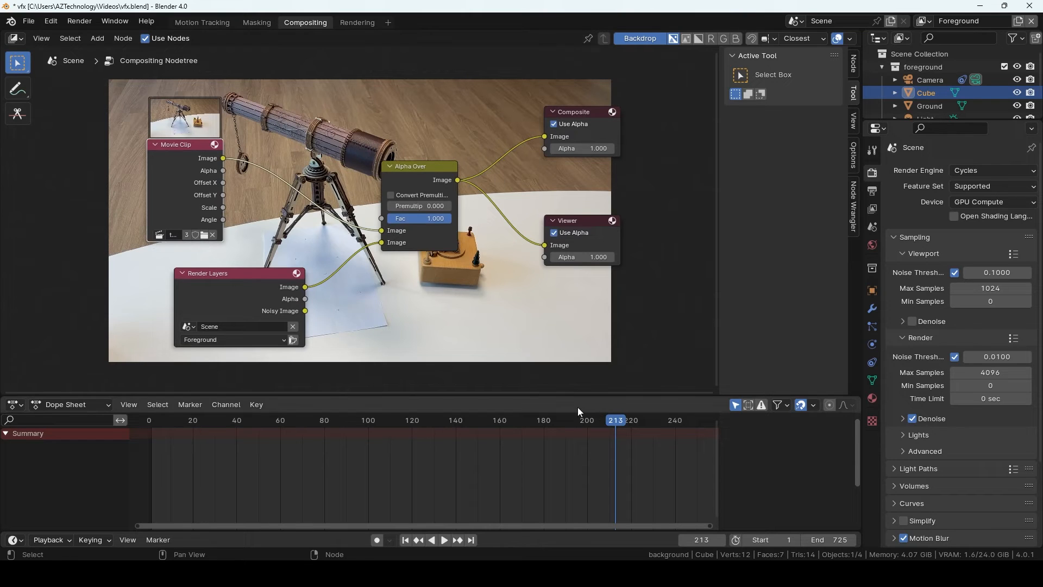
- Go to frame 105 and render it as a still image
left_click(380, 421)
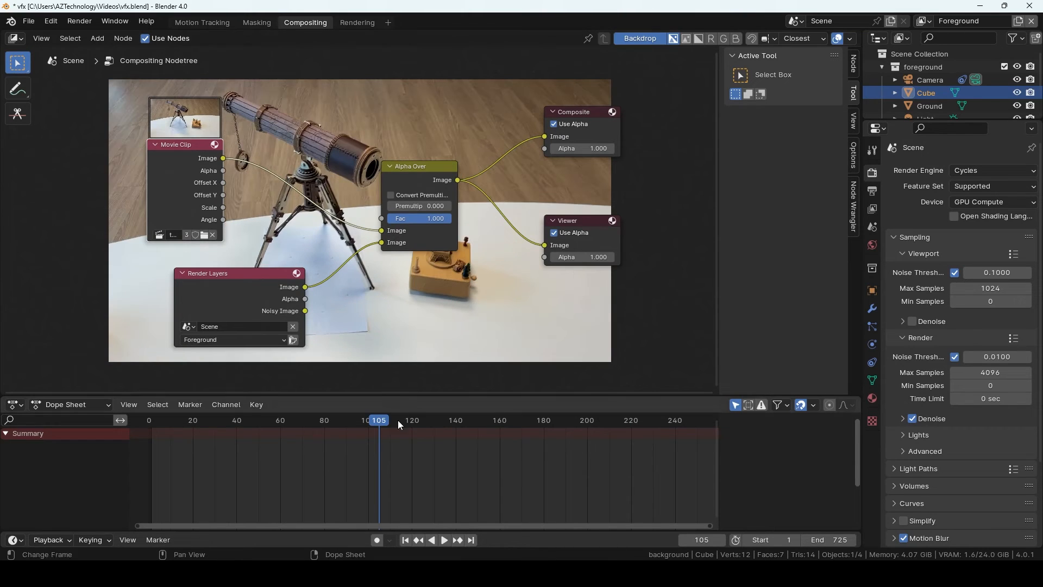
left_click_drag(239, 273, 188, 268)
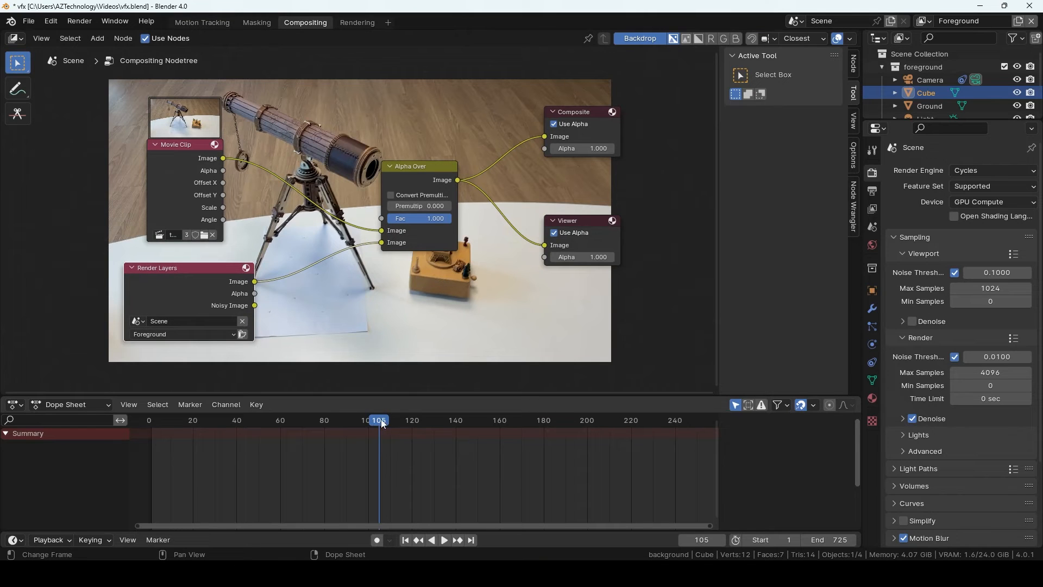
left_click(77, 25)
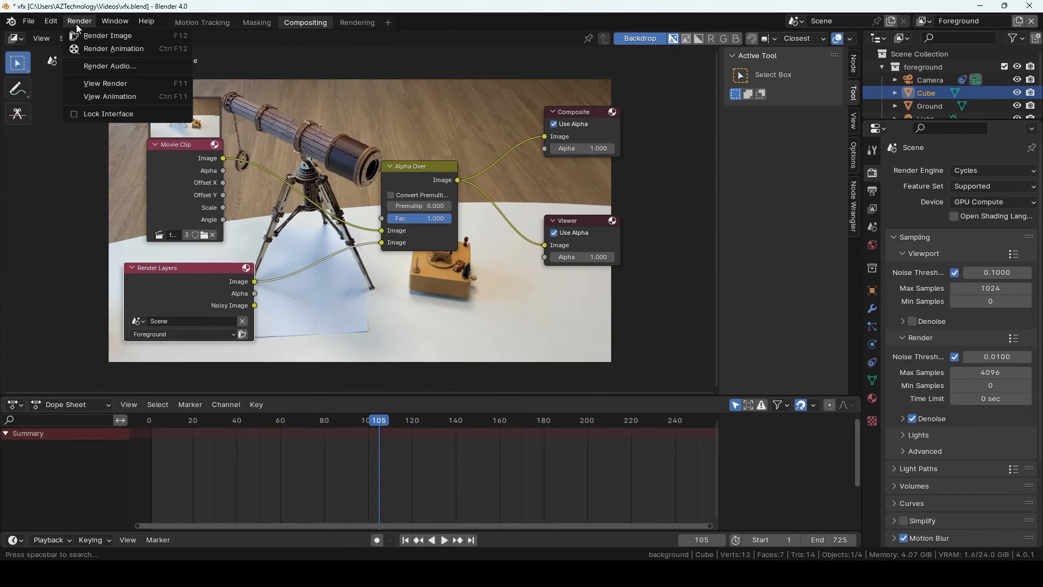
left_click(87, 36)
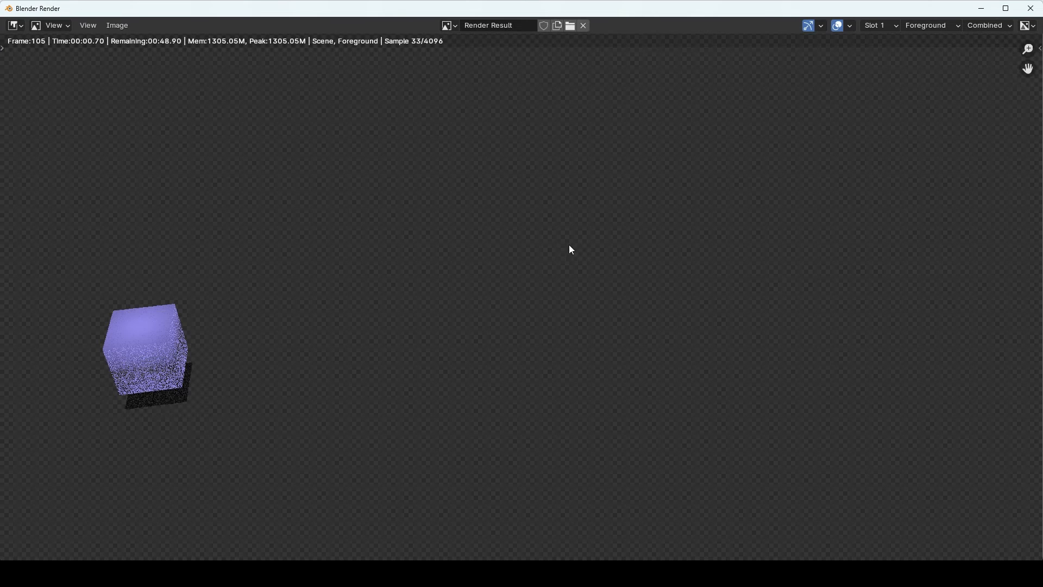
scroll(569, 275, "down", 1)
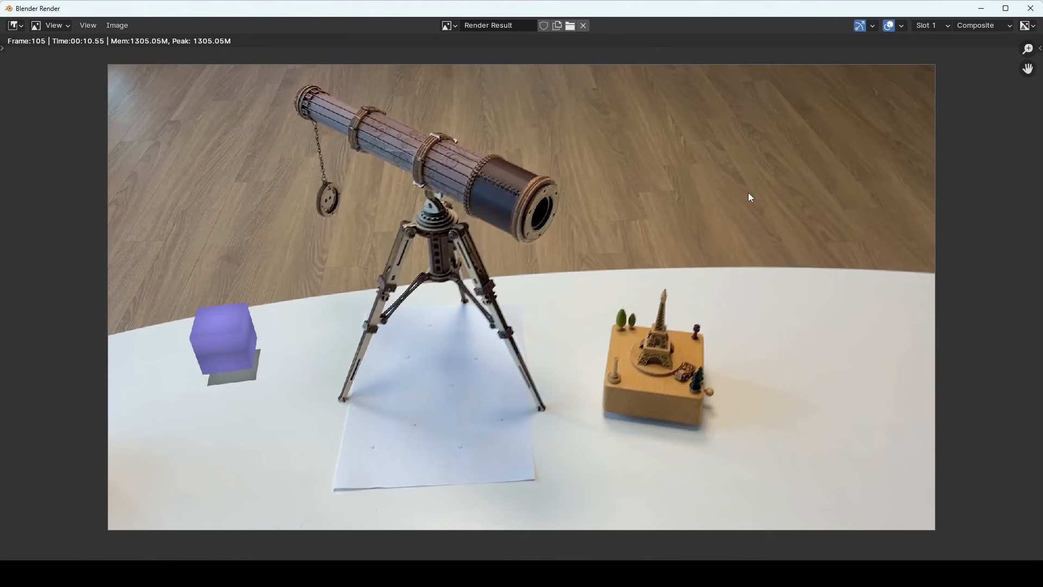
- Set the Cycles sampling limits to 300 max samples for the viewport and 500 max samples for the render
left_click(1031, 8)
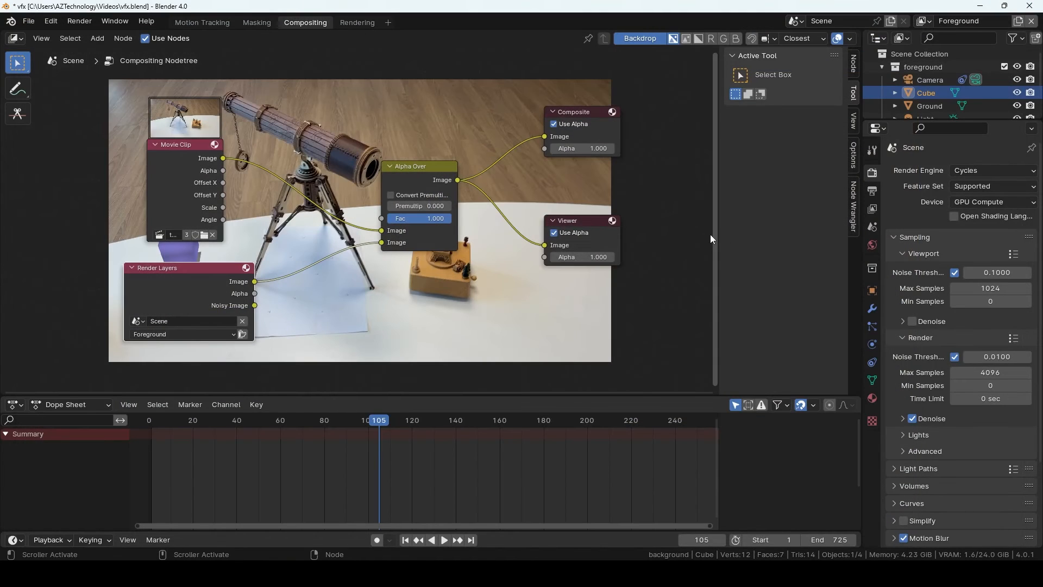
left_click(873, 173)
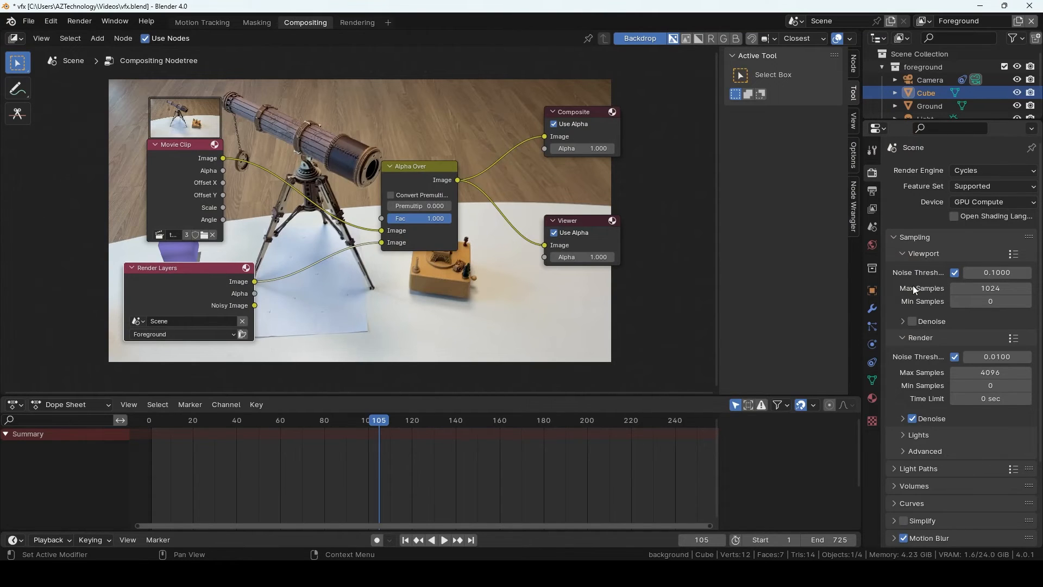
double_click(1000, 291)
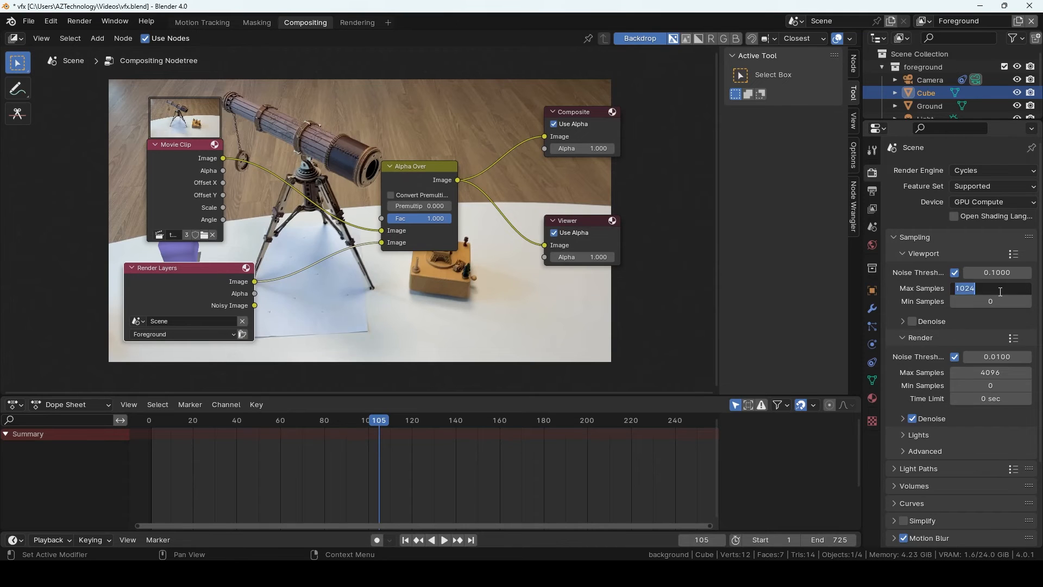
type("300")
key("Return")
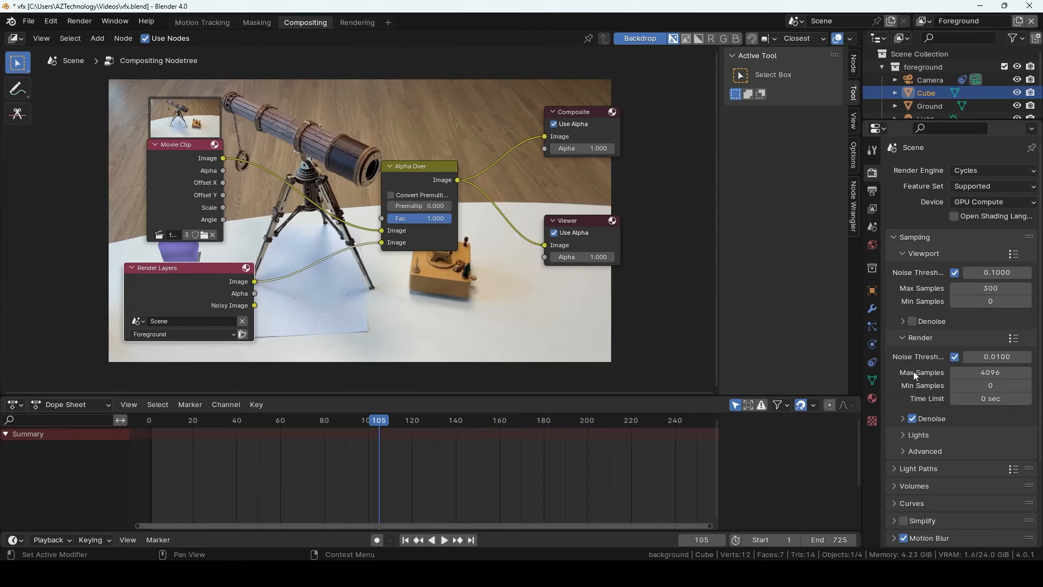
double_click(986, 373)
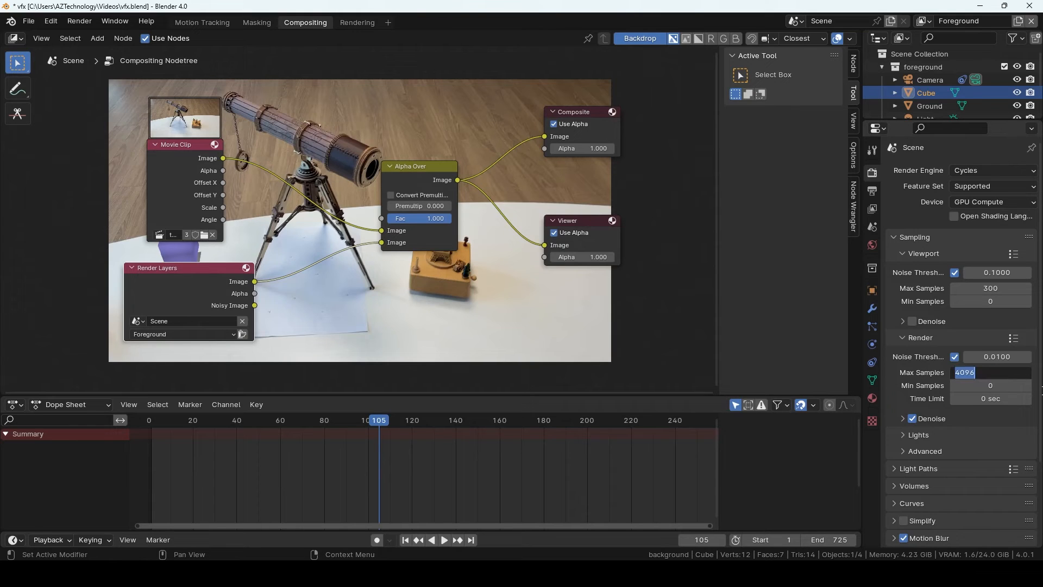
type("500")
key("Return")
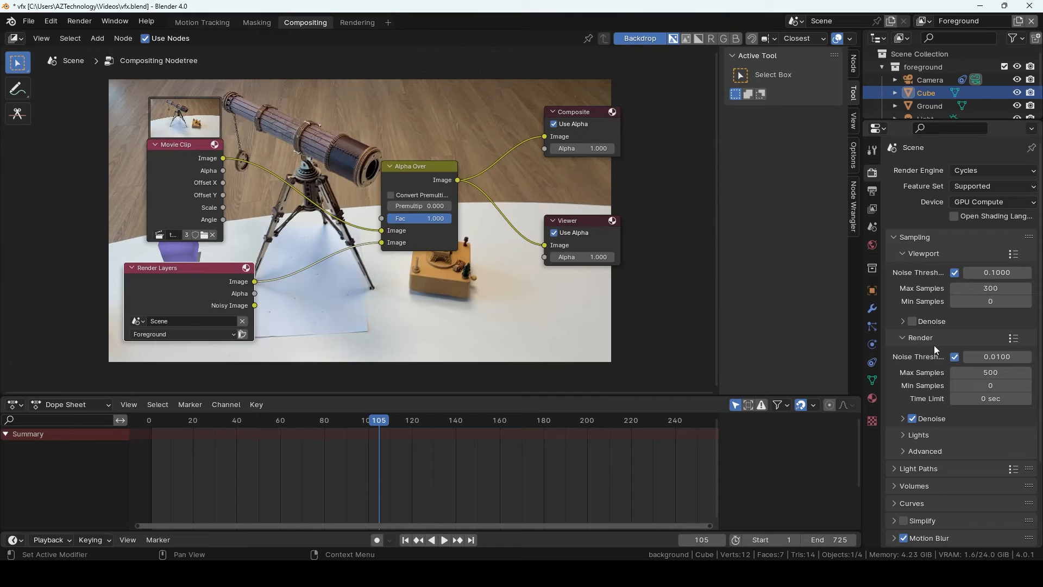
- Render frame 105 again with the new sample limits and close the render window
left_click(82, 22)
key("F12")
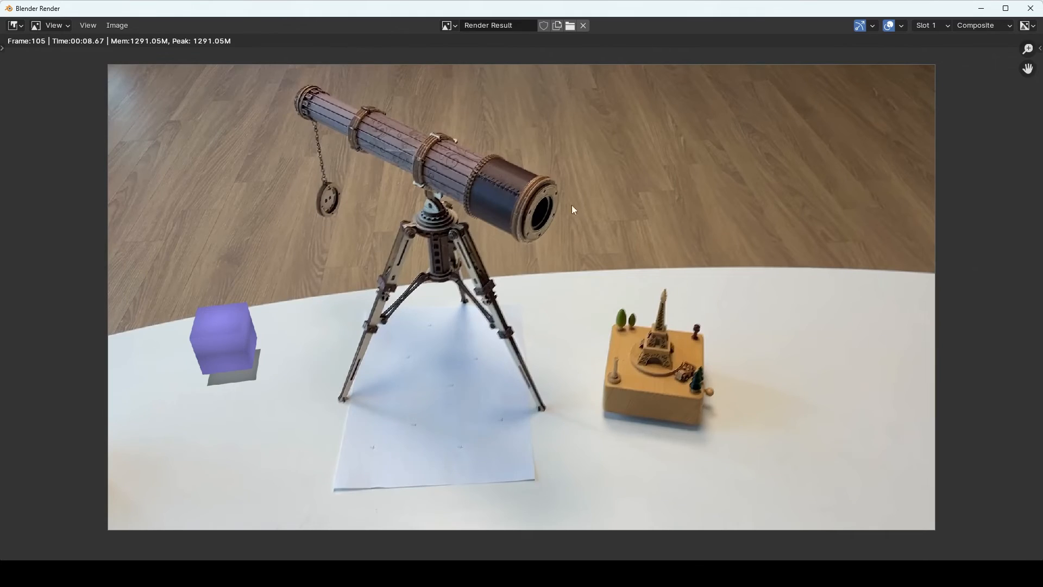
left_click(1031, 9)
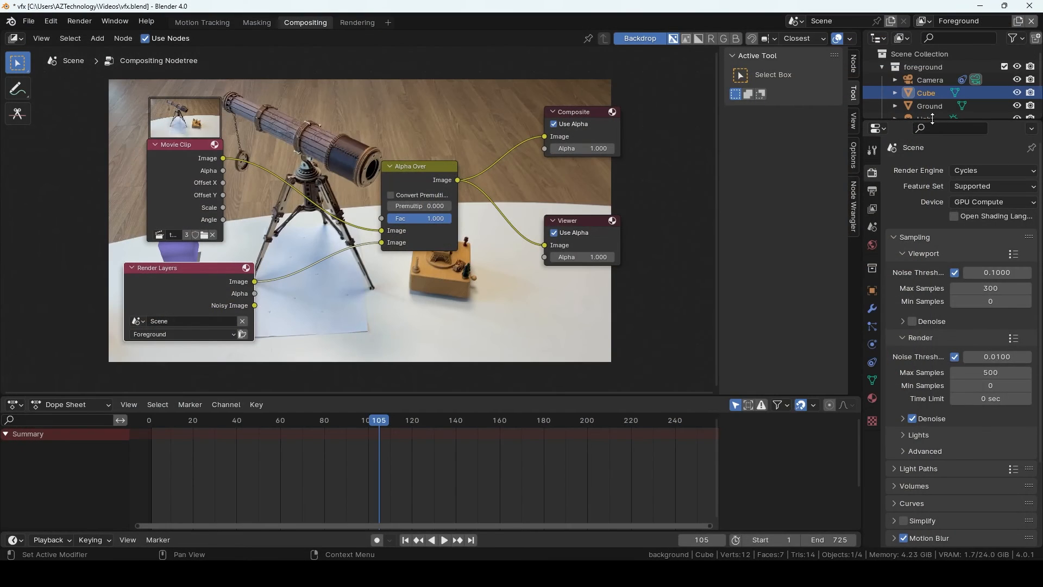
- Enlarge the Outliner and delete the background collection
left_click_drag(933, 118, 933, 239)
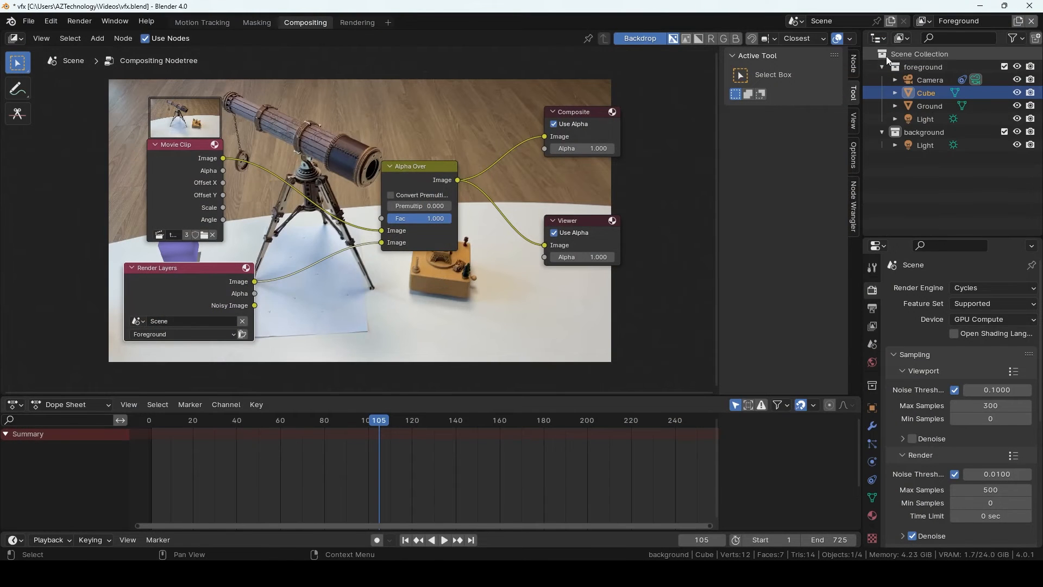
left_click(931, 134)
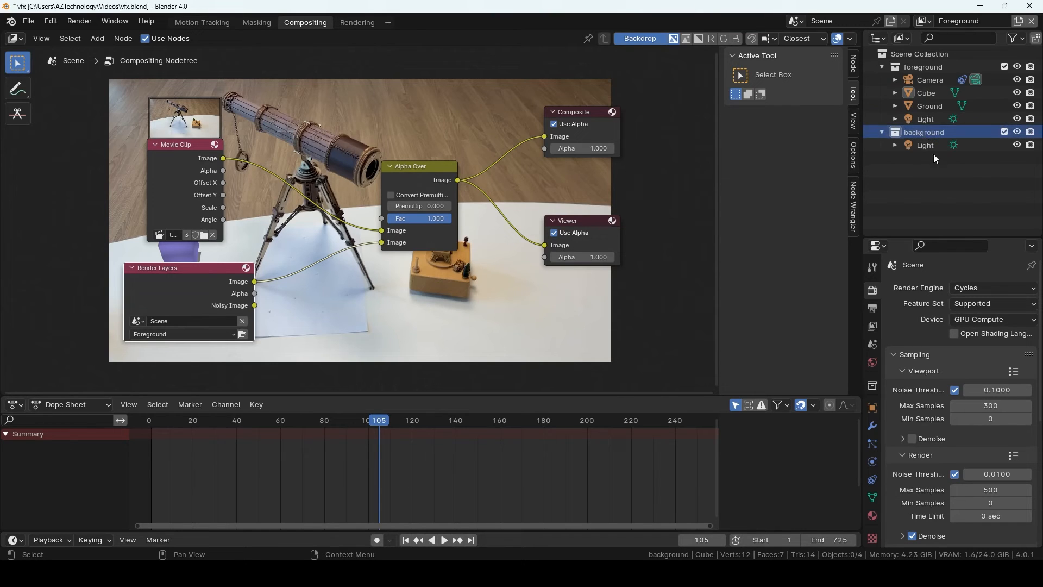
key("Delete")
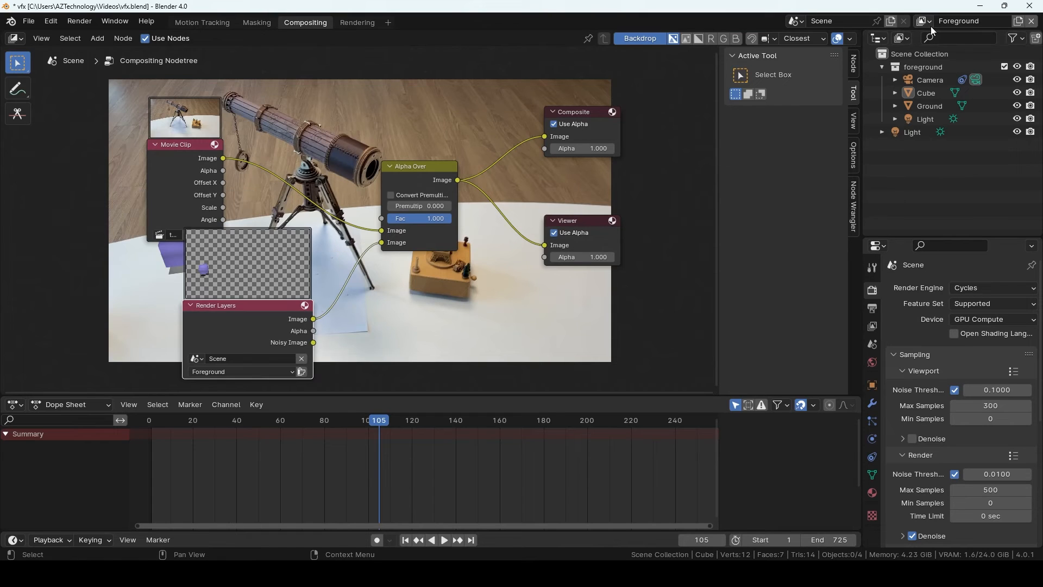
- Switch to the Background view layer and remove it, keeping only the Foreground view layer
left_click(926, 21)
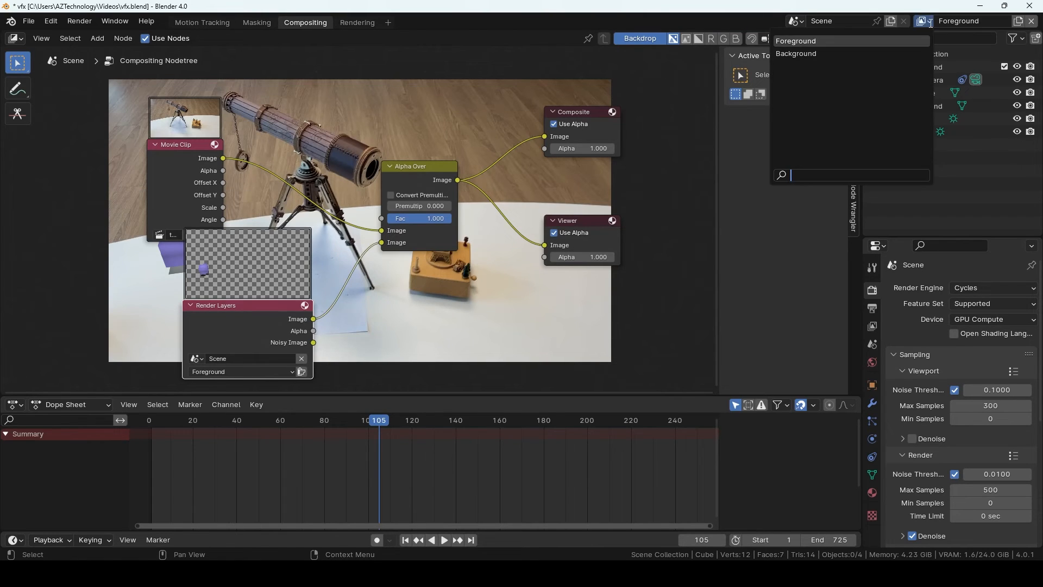
left_click(822, 54)
left_click(923, 23)
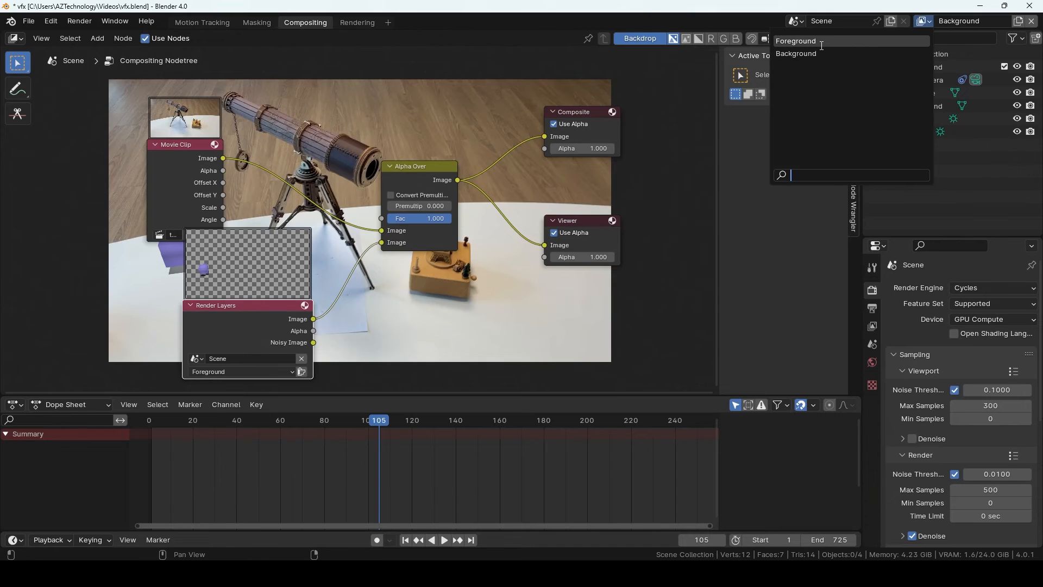
left_click(821, 43)
left_click(925, 23)
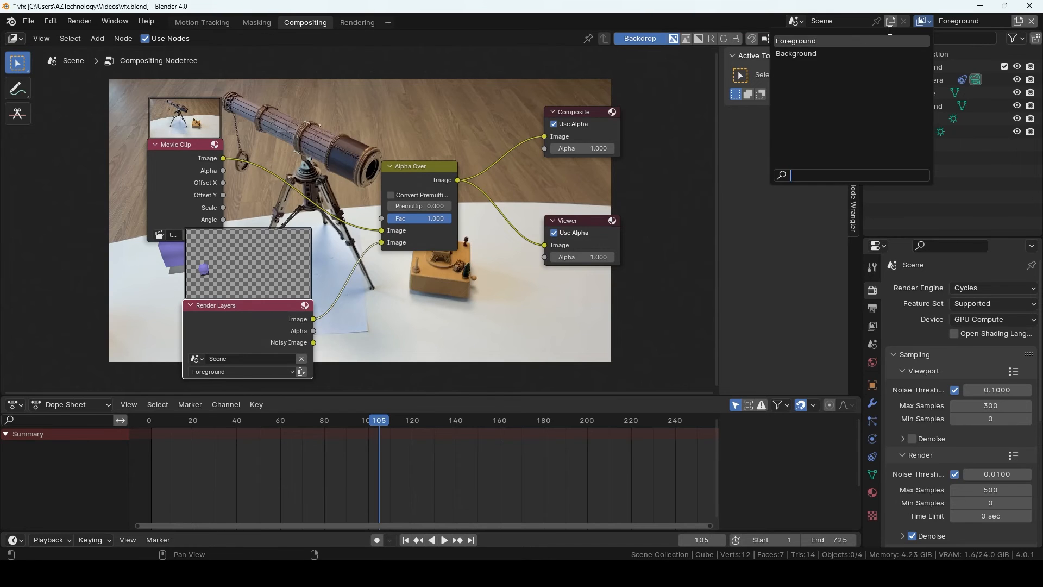
left_click(823, 54)
left_click(1031, 22)
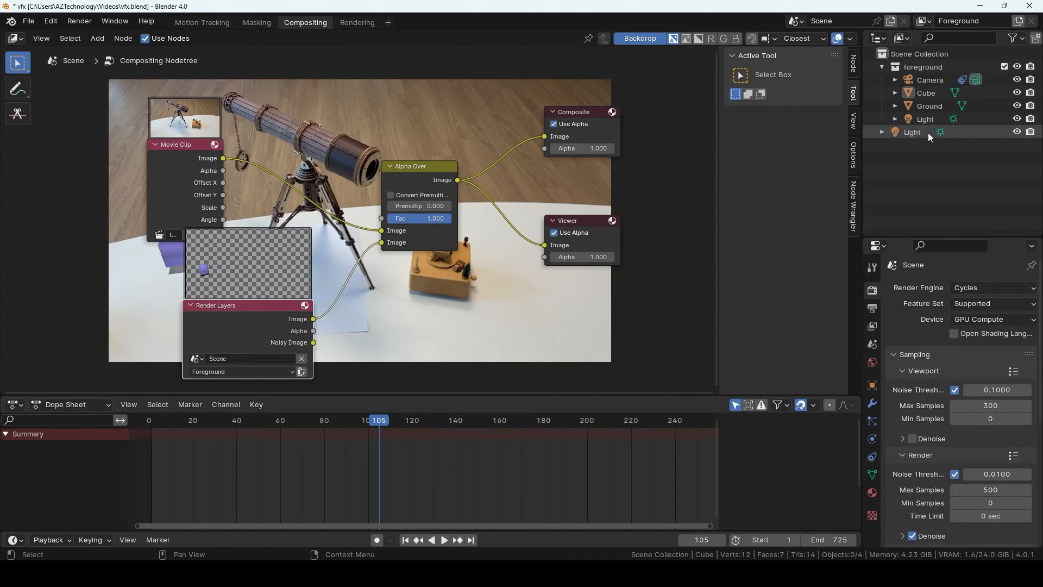
- Go to frame 1, render it as a still image, and close the render window
left_click_drag(379, 420, 151, 420)
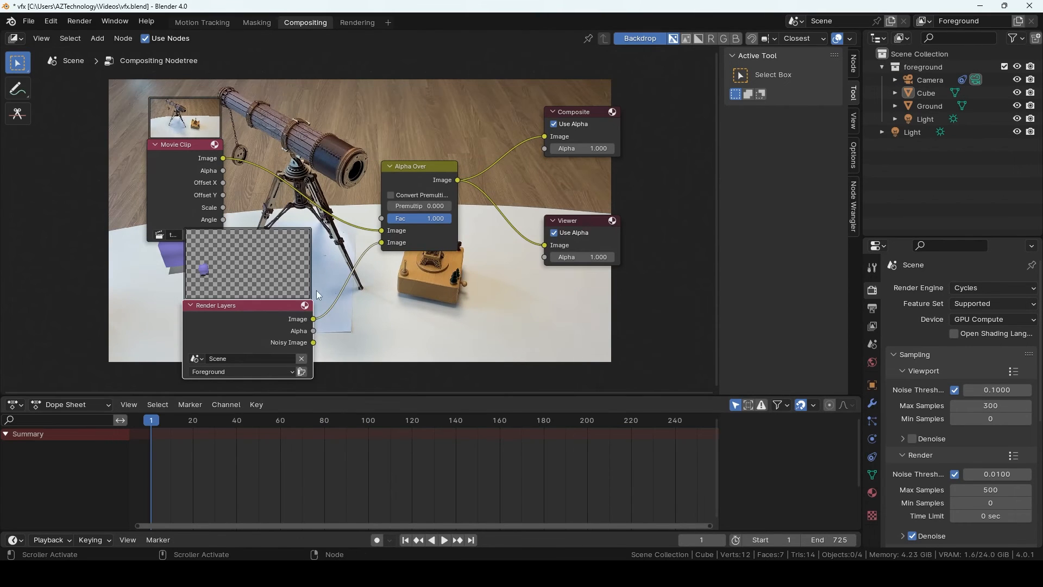
key("F12")
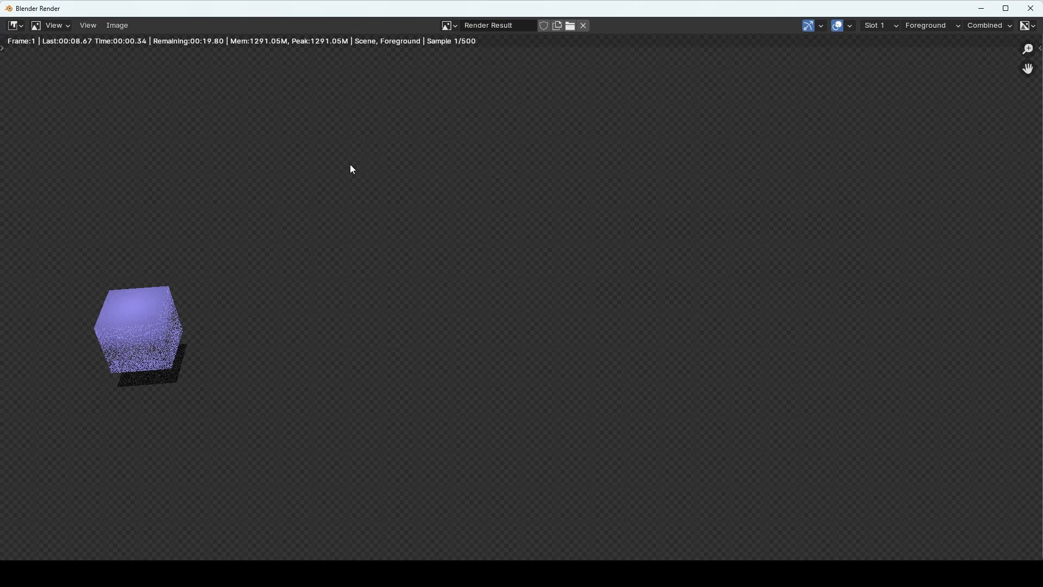
scroll(492, 240, "down", 1)
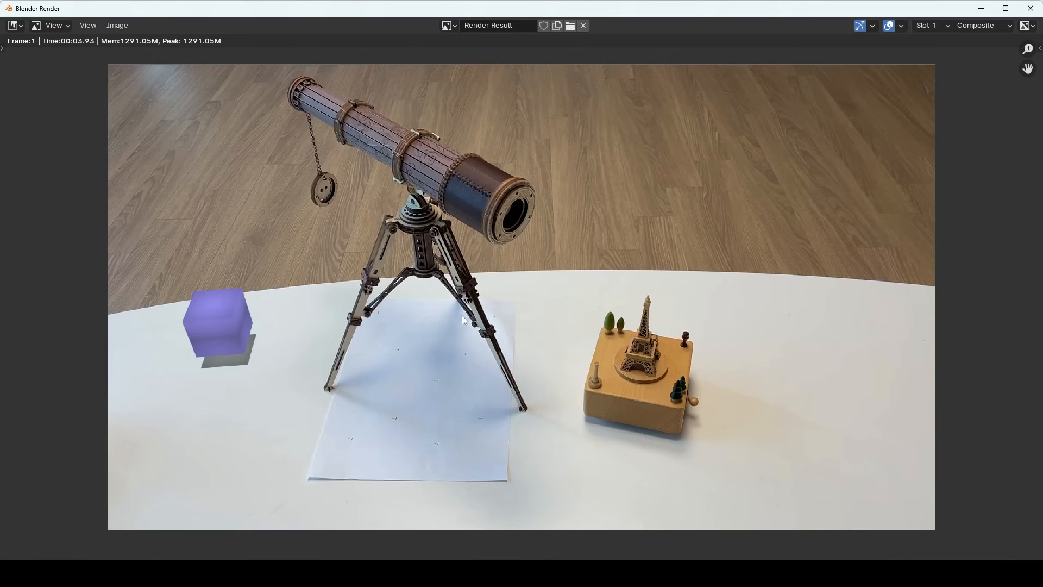
left_click(1031, 9)
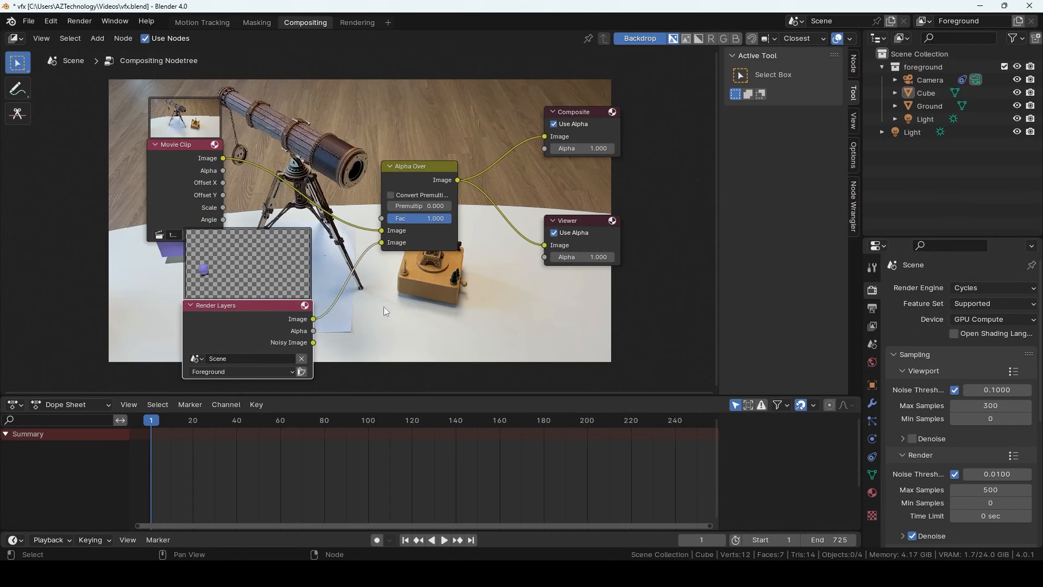
- In the Motion Tracking workspace, insert a Location, Rotation & Scale keyframe for the cube at frame 1
left_click(214, 21)
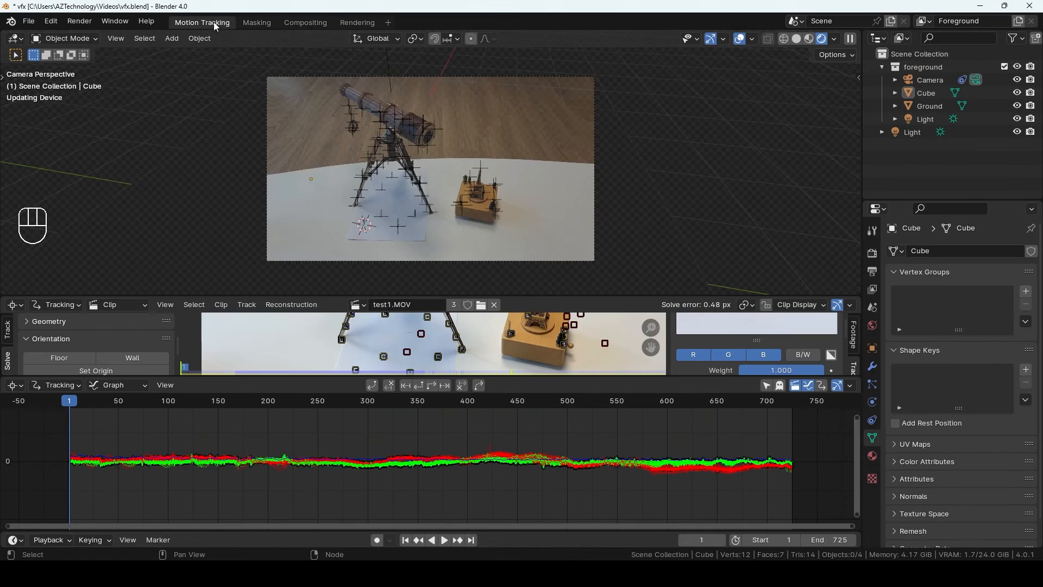
key("shift+Left")
key("shift+Left")
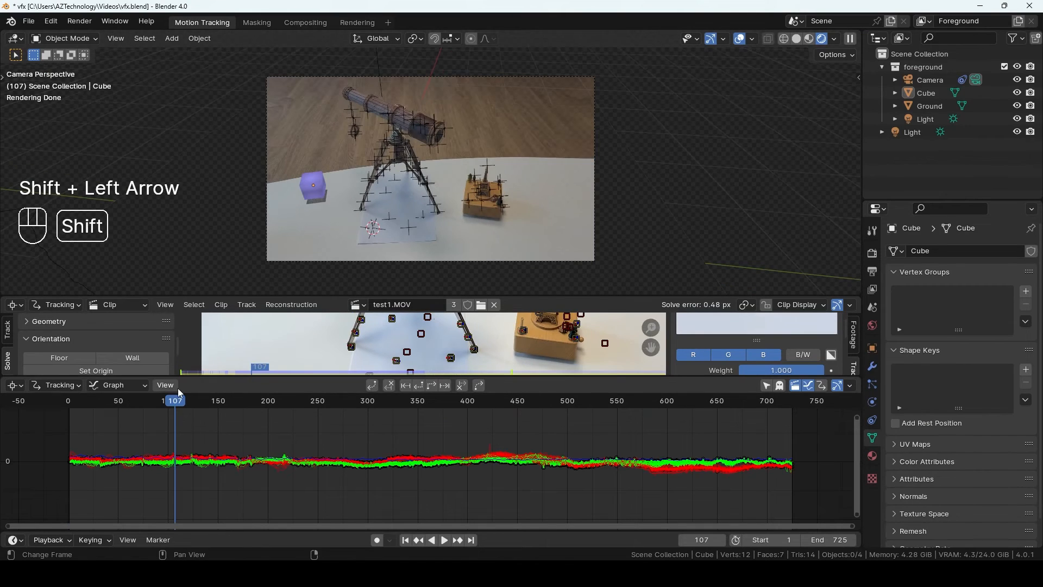
left_click(315, 175)
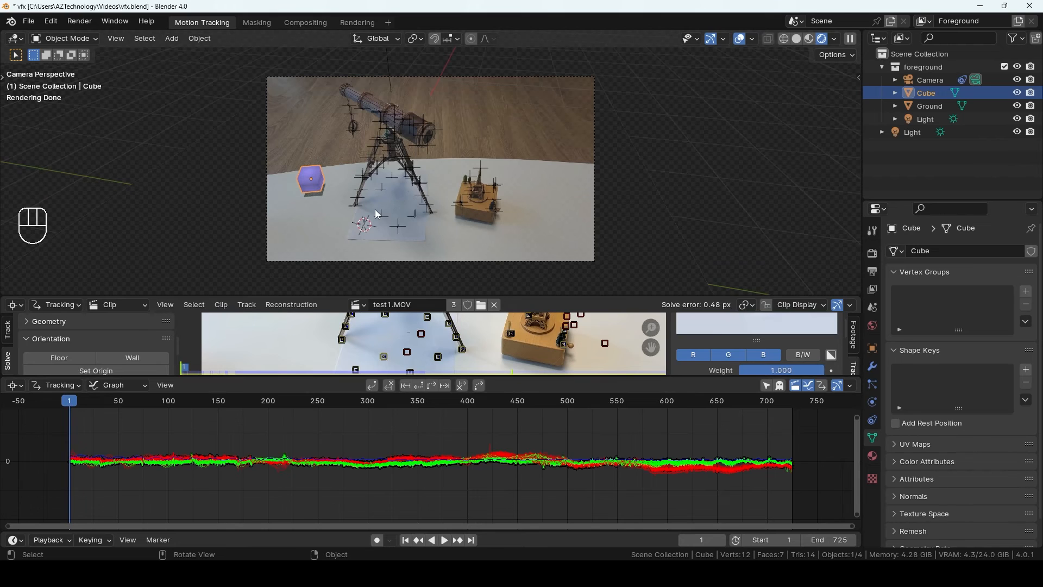
key("i")
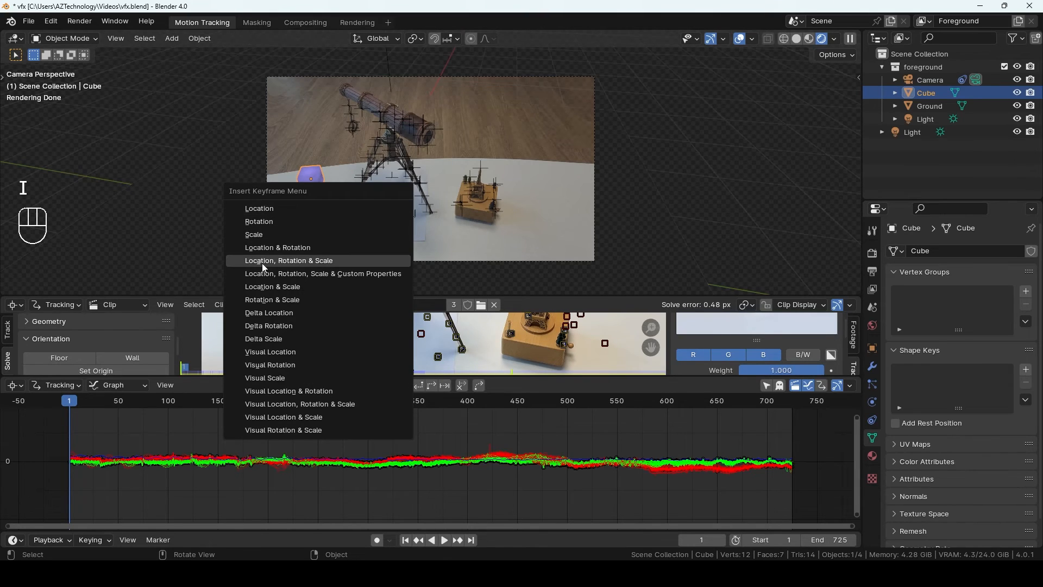
left_click(311, 264)
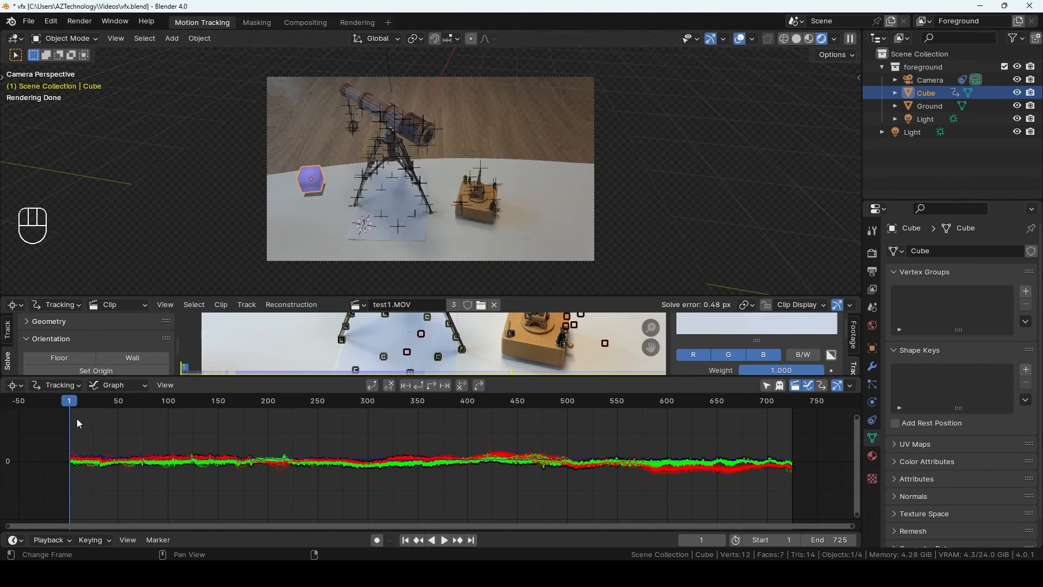
- Change the tracking graph area to a Timeline editor and go to frame 401
left_click(16, 385)
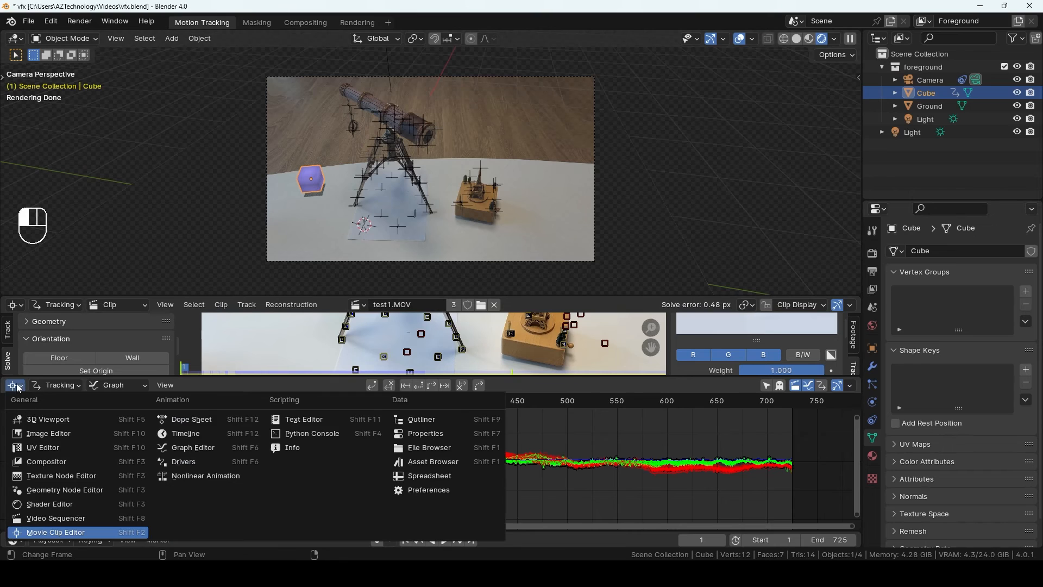
left_click(208, 434)
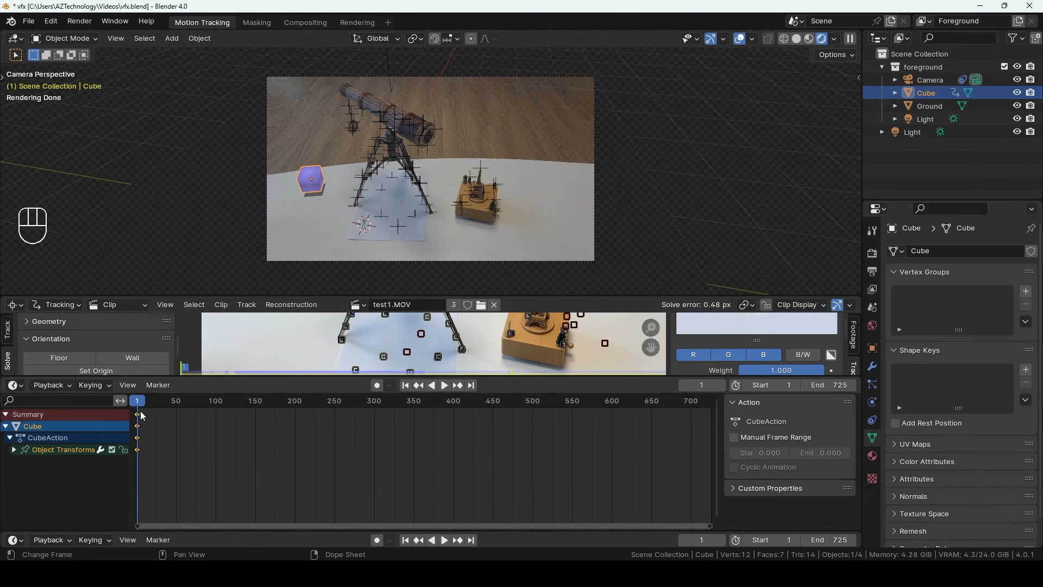
left_click_drag(141, 403, 454, 413)
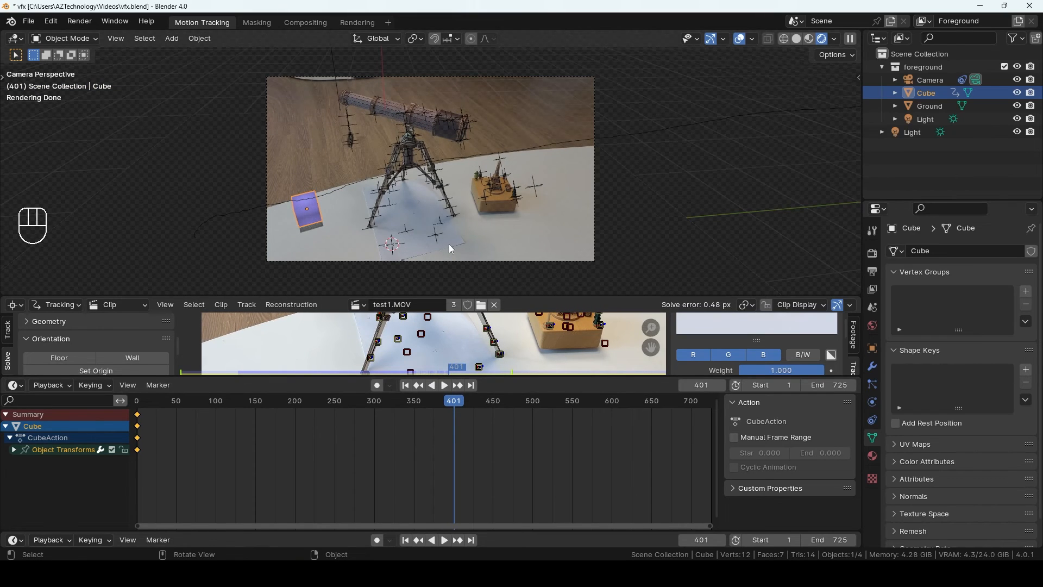
- Raise the cube about 0.2 m along the global Z axis and rotate it around that axis
key("g")
key("z")
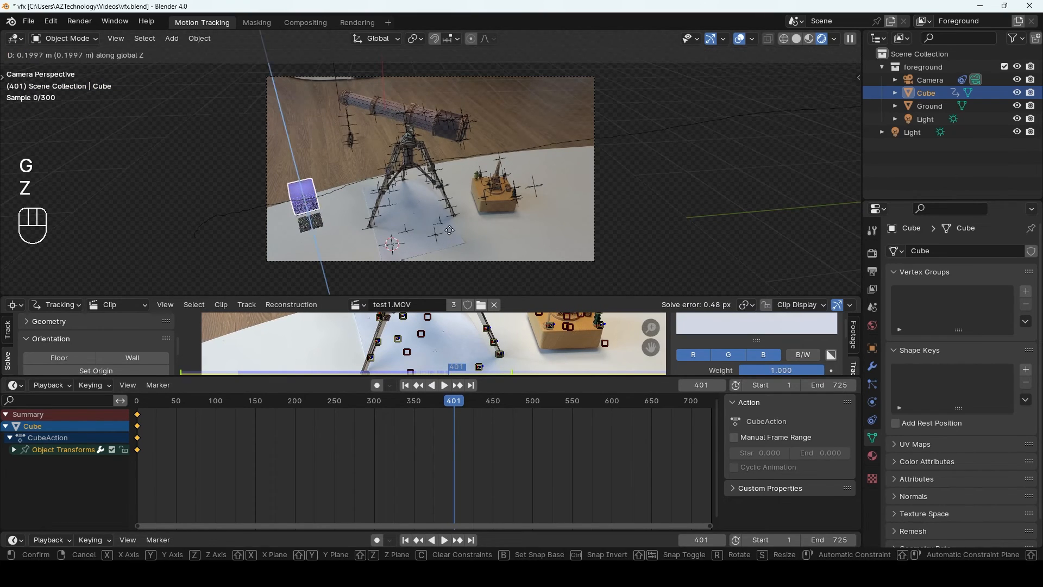
left_click(449, 228)
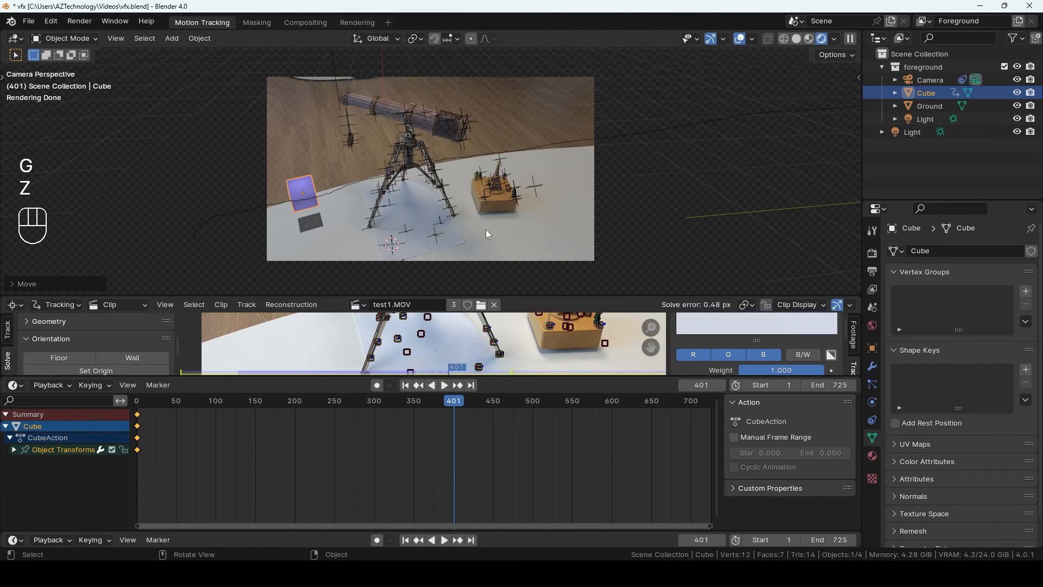
key("r")
key("r")
key("r")
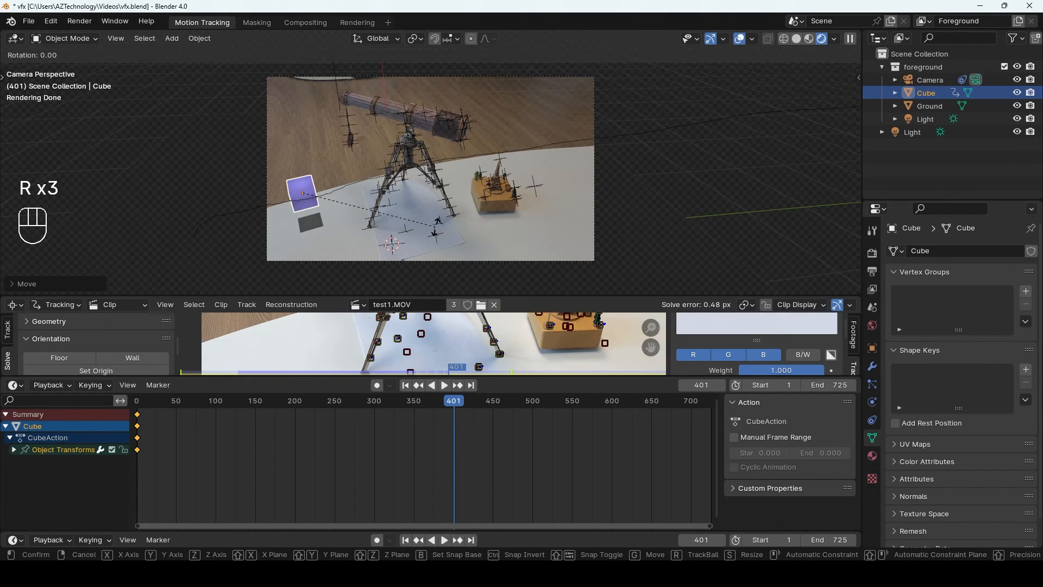
key("z")
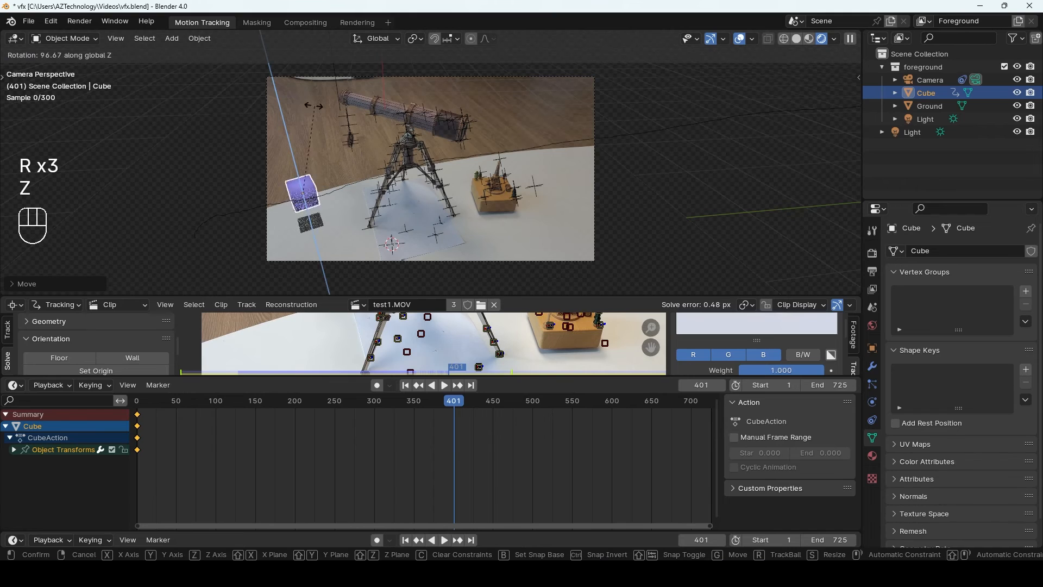
left_click(367, 160)
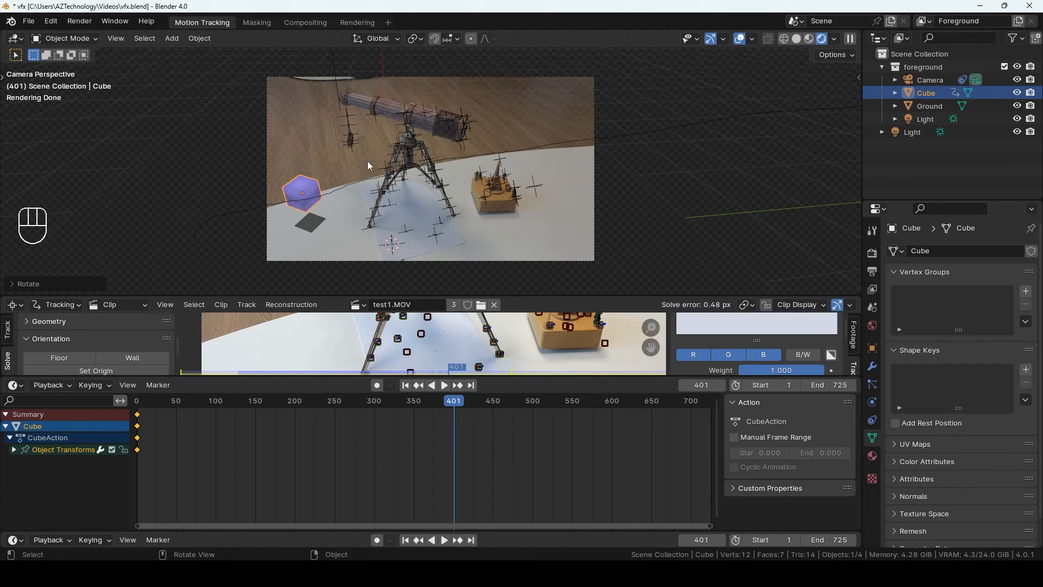
- Insert a keyframe for the cube's raised and rotated transforms at frame 401, and return to the start of the timeline
key("i")
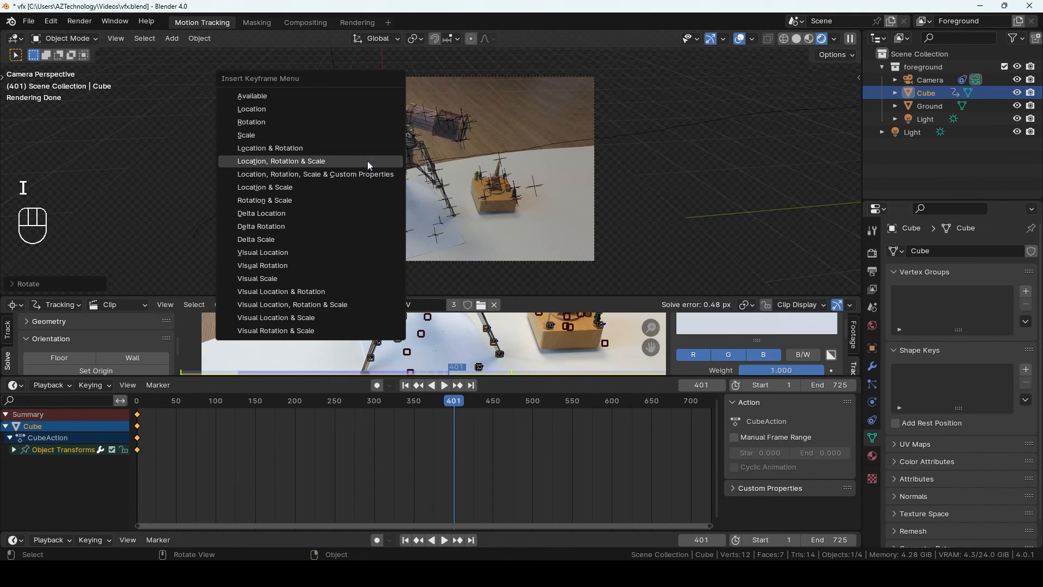
left_click(330, 101)
left_click(444, 385)
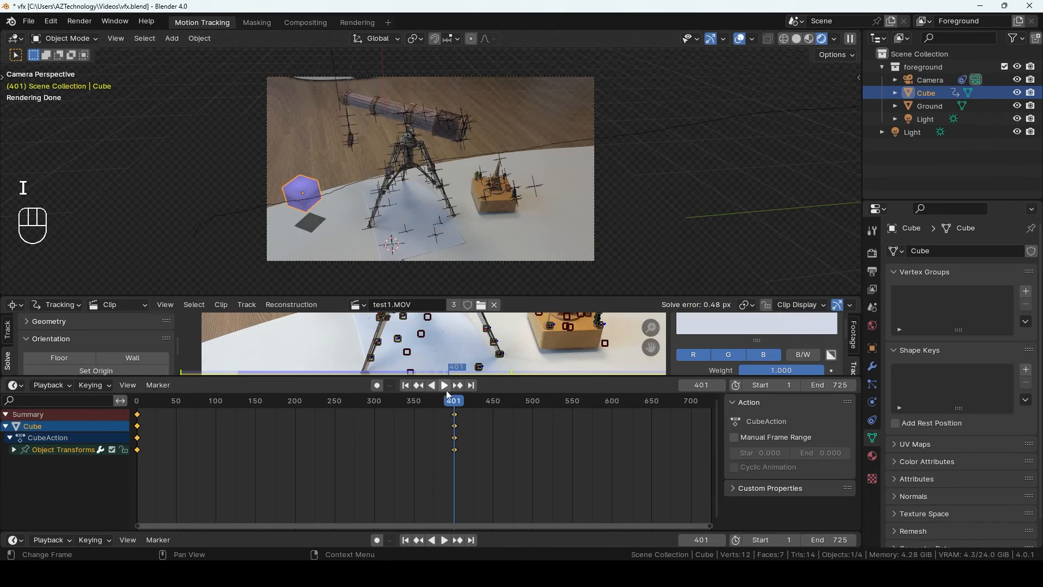
left_click(138, 416)
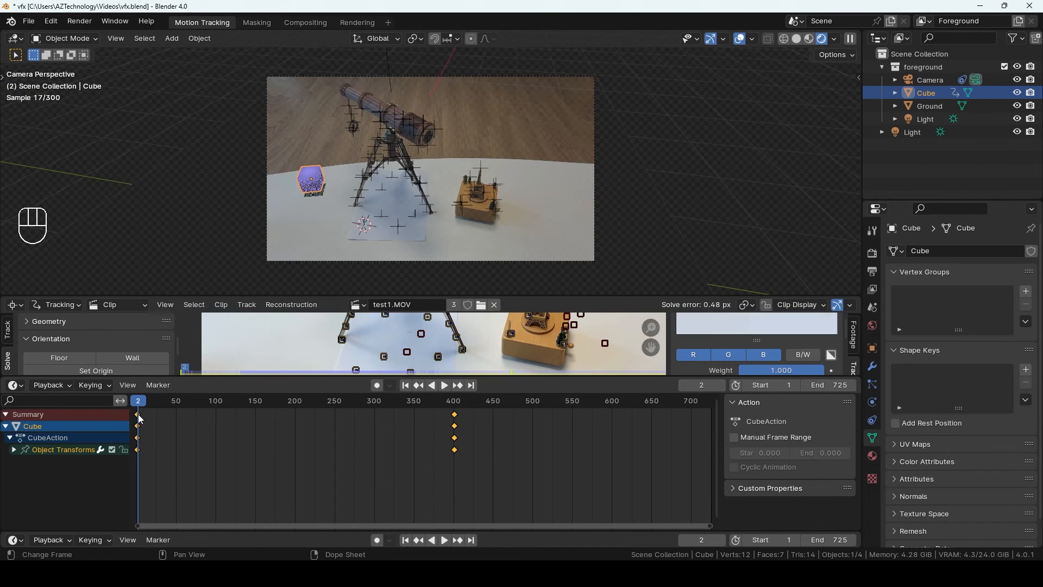
- Play back the cube's keyframed motion over the footage and return to frame 1
key("space")
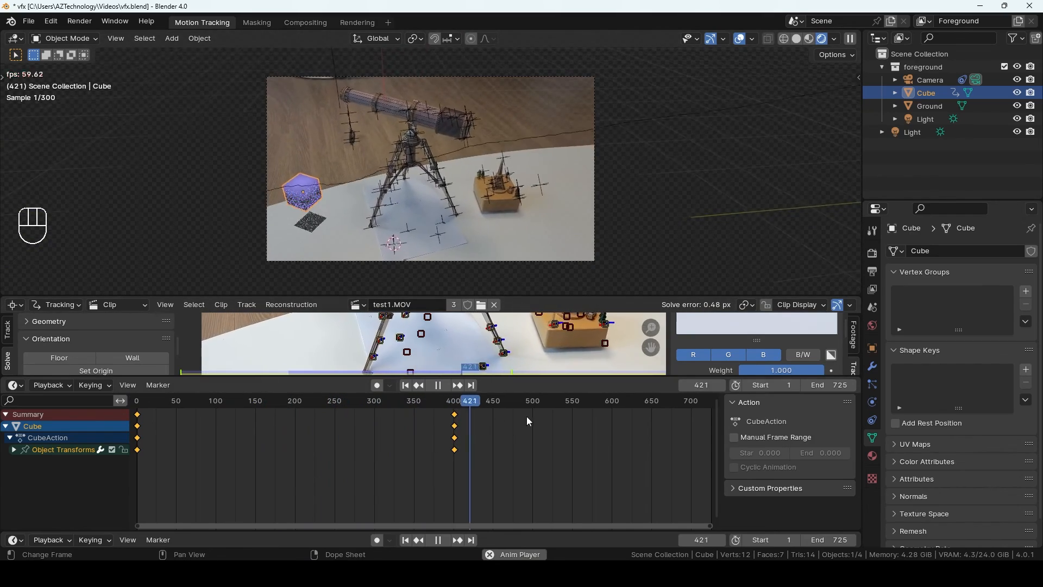
key("space")
key("space")
left_click_drag(503, 406, 139, 417)
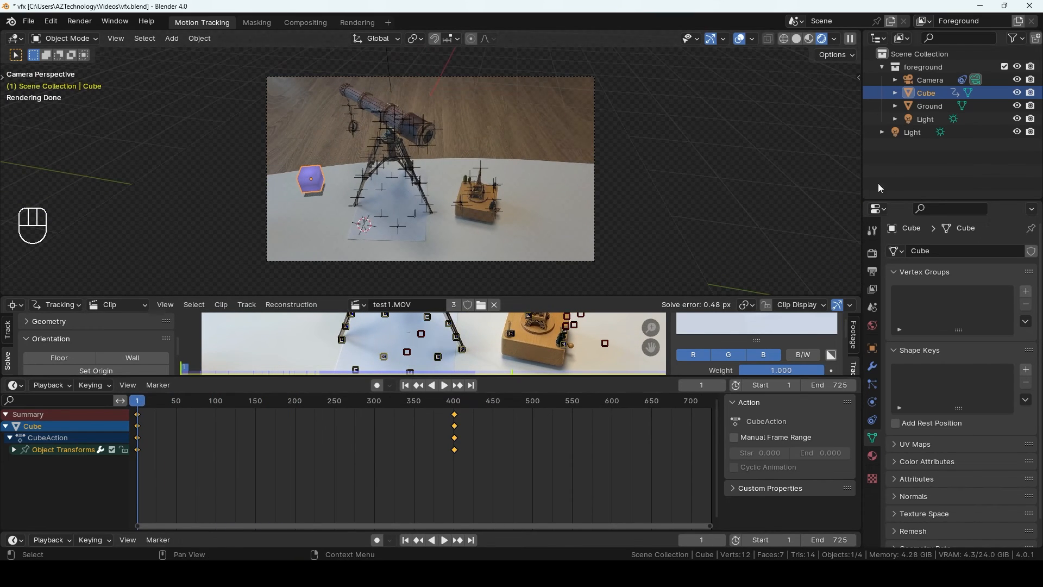
- Change the foreground collection's sun light color to light green and keyframe the color at frame 1
left_click(928, 122)
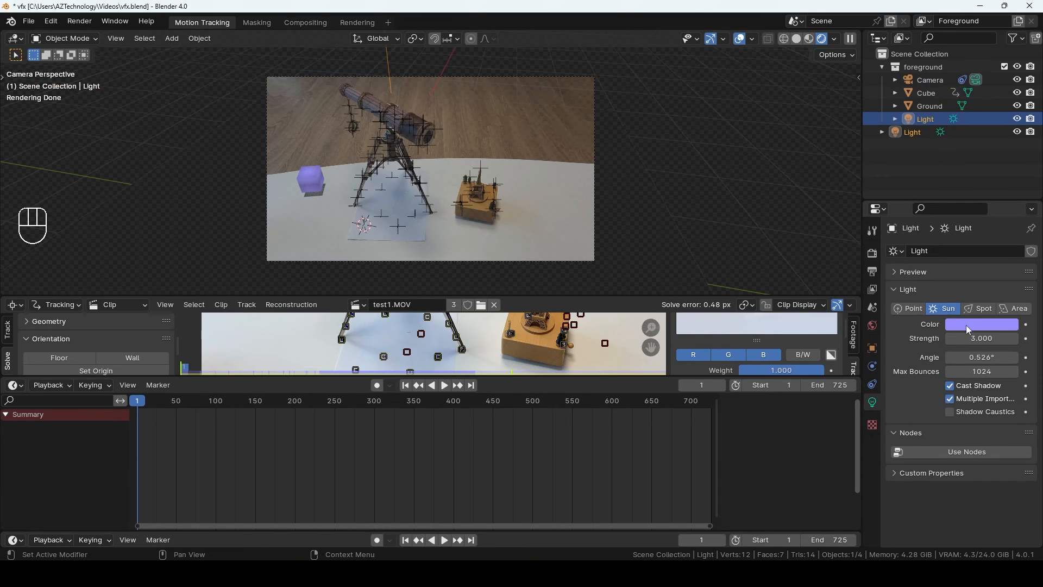
left_click(985, 328)
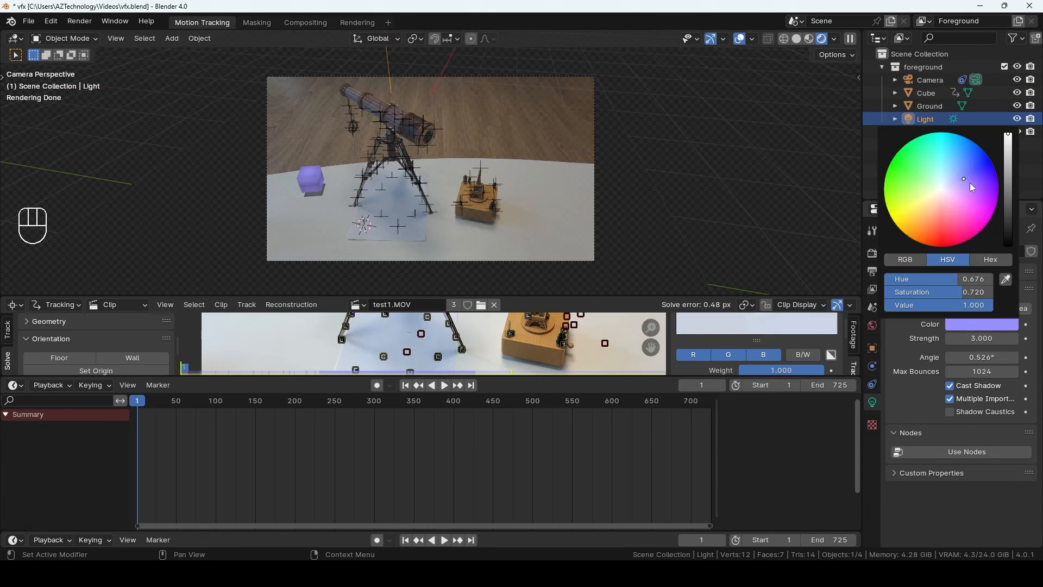
left_click_drag(957, 174, 913, 175)
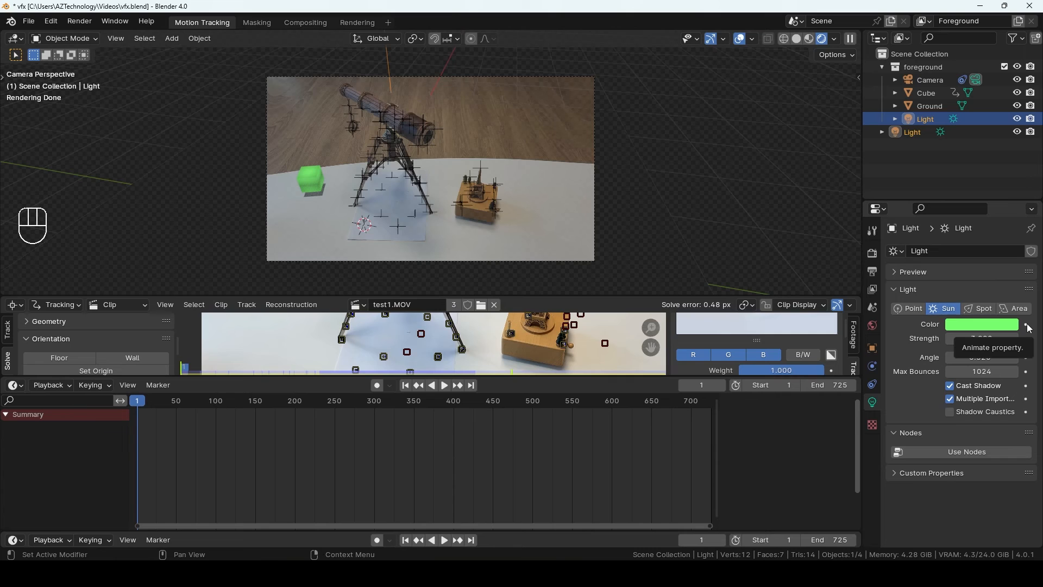
left_click(1028, 326)
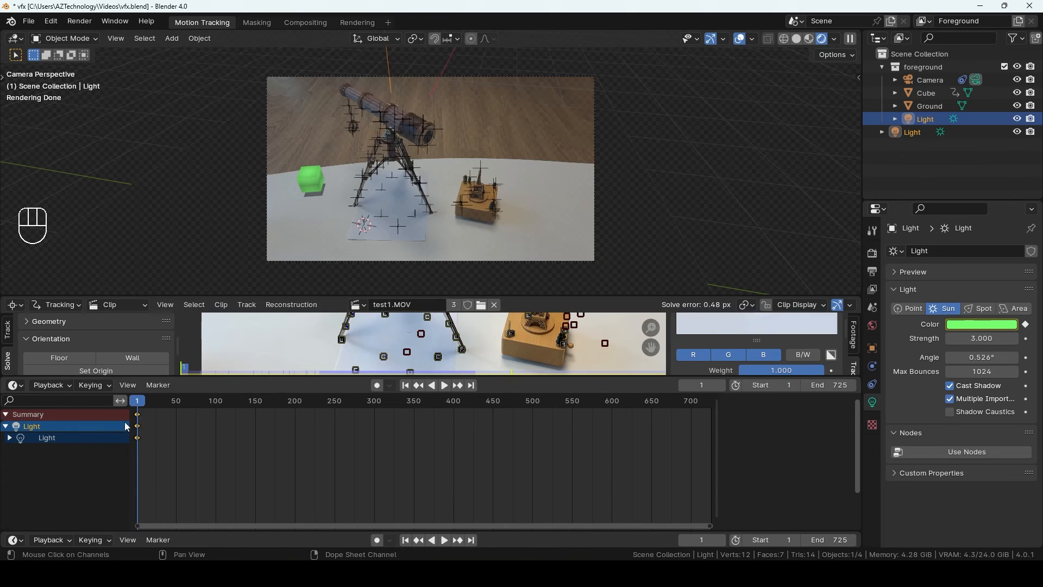
- At frame 201, set the sun light's color to red with hue 0.998 and saturation 0.818, and keyframe it
left_click_drag(136, 402, 296, 428)
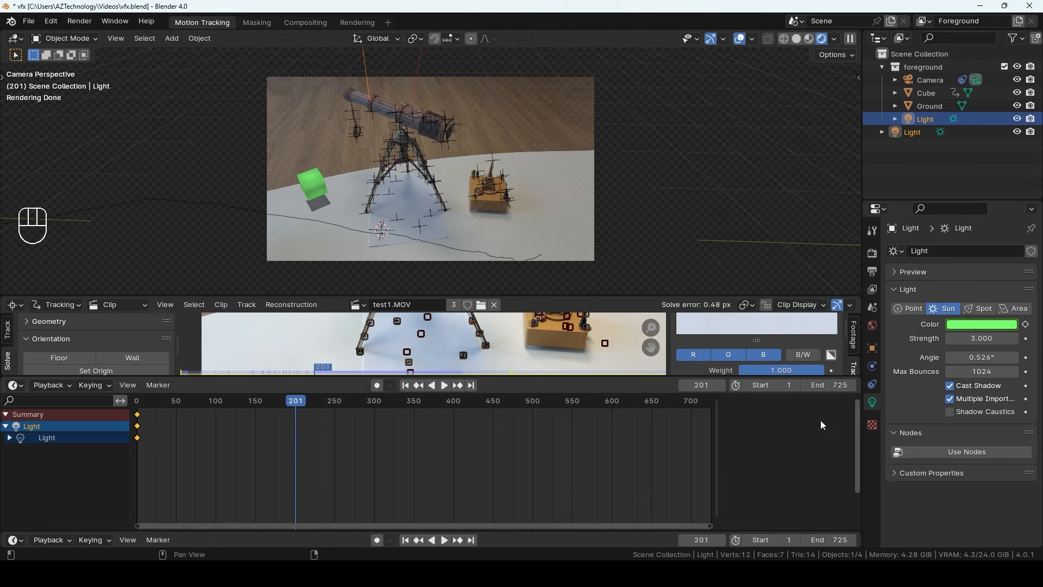
left_click(981, 326)
left_click_drag(910, 175, 942, 220)
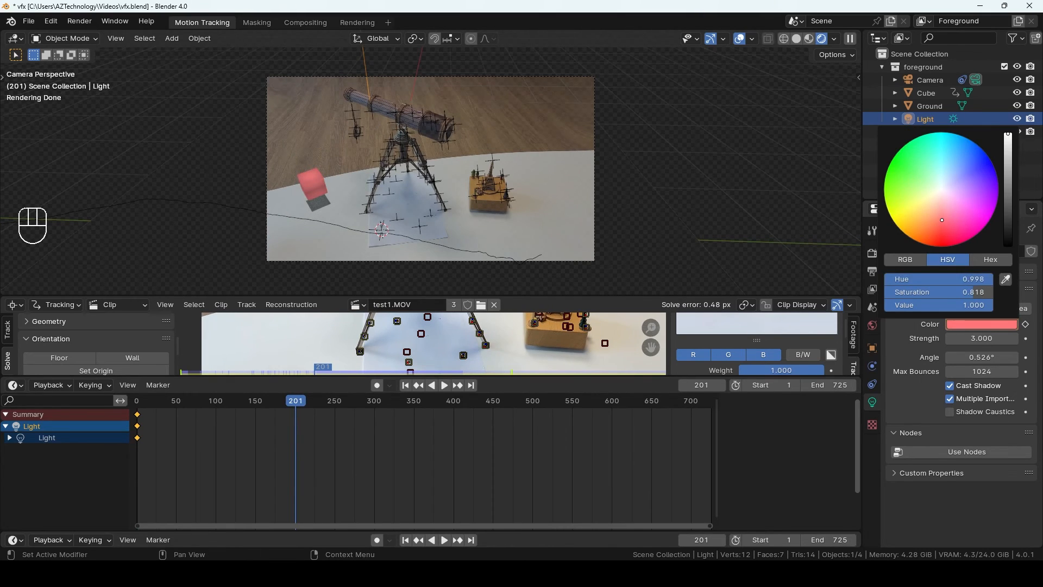
left_click(1027, 325)
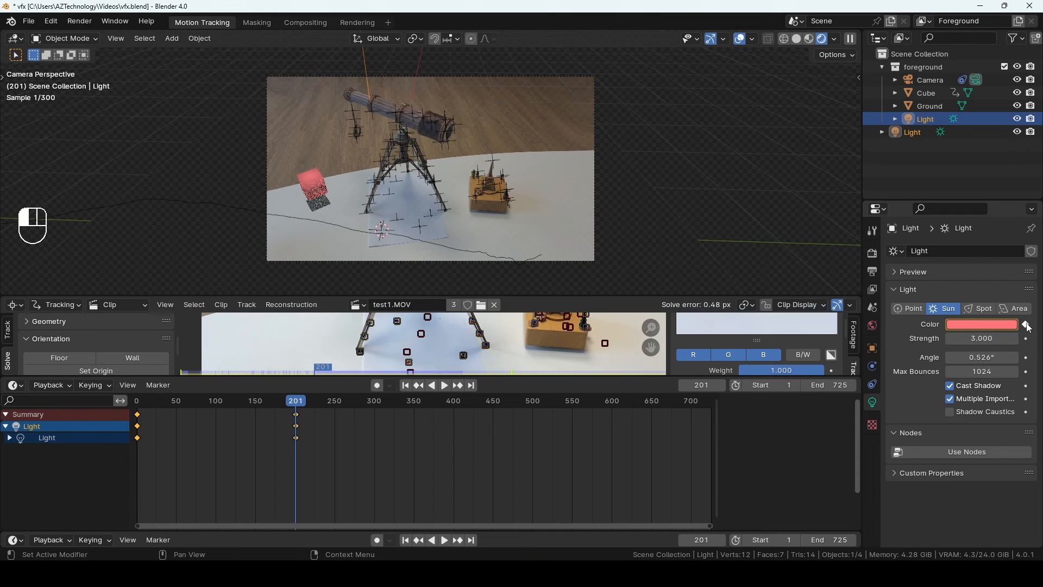
- At frame 399, set the sun light's color to blue with hue 0.659 and saturation 0.847, and keyframe it
key("space")
left_click_drag(402, 405, 454, 410)
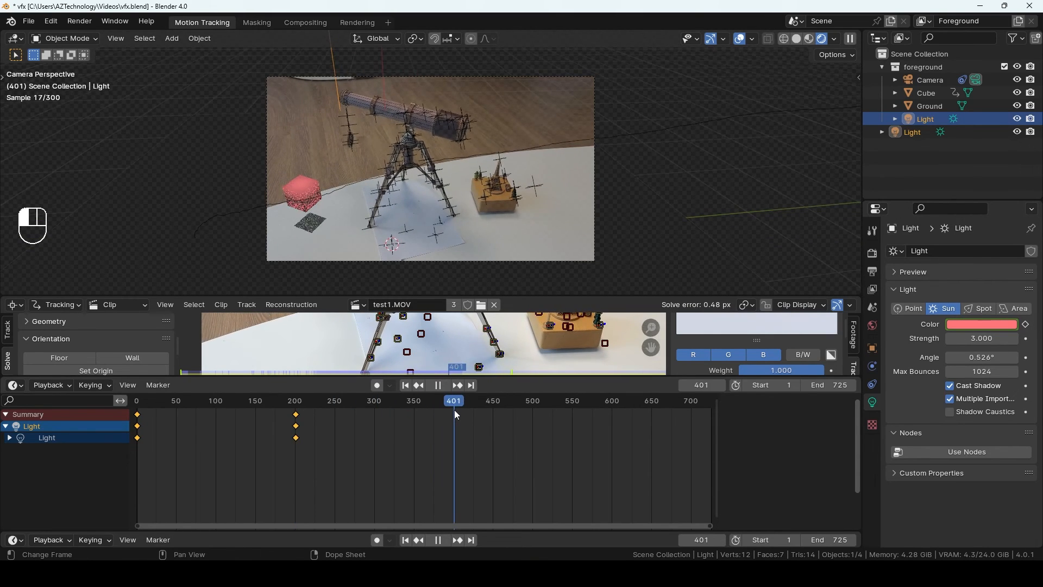
left_click(967, 326)
left_click_drag(944, 211, 968, 171)
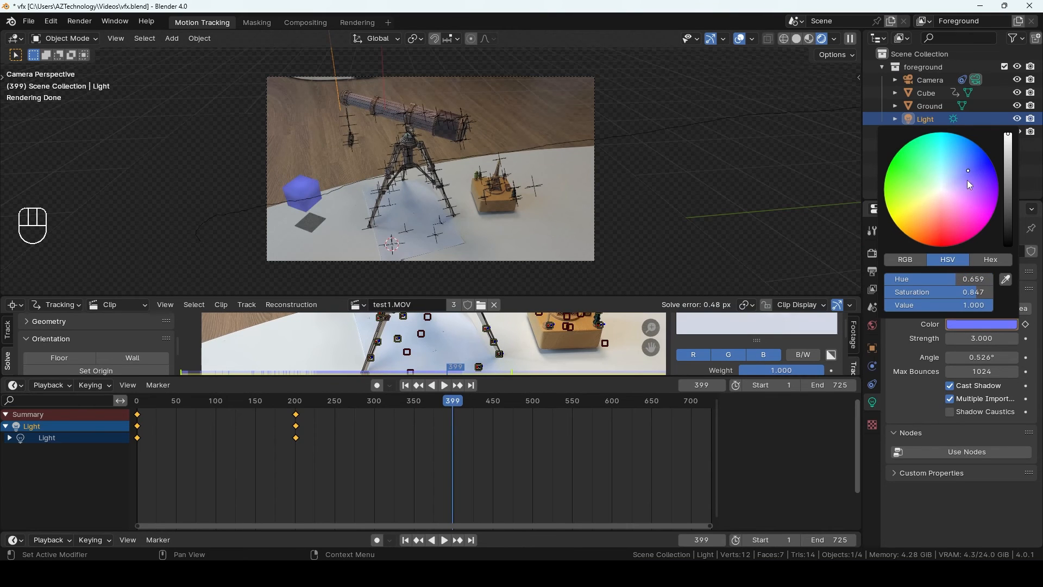
left_click(1026, 325)
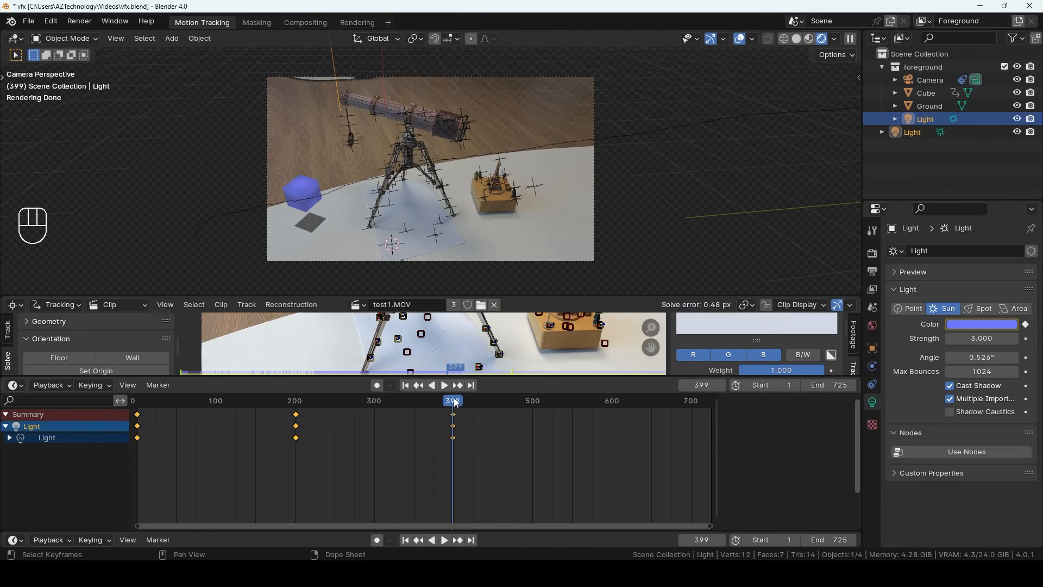
- Play the light's color animation from the start, scrub back through the timeline, and stop the playback
key("Down")
key("Down")
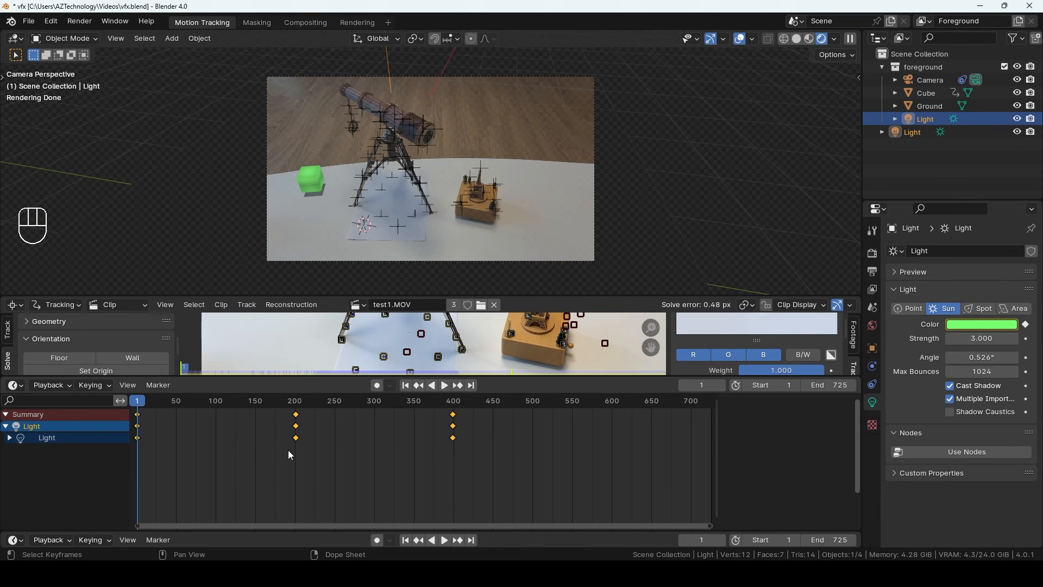
key("space")
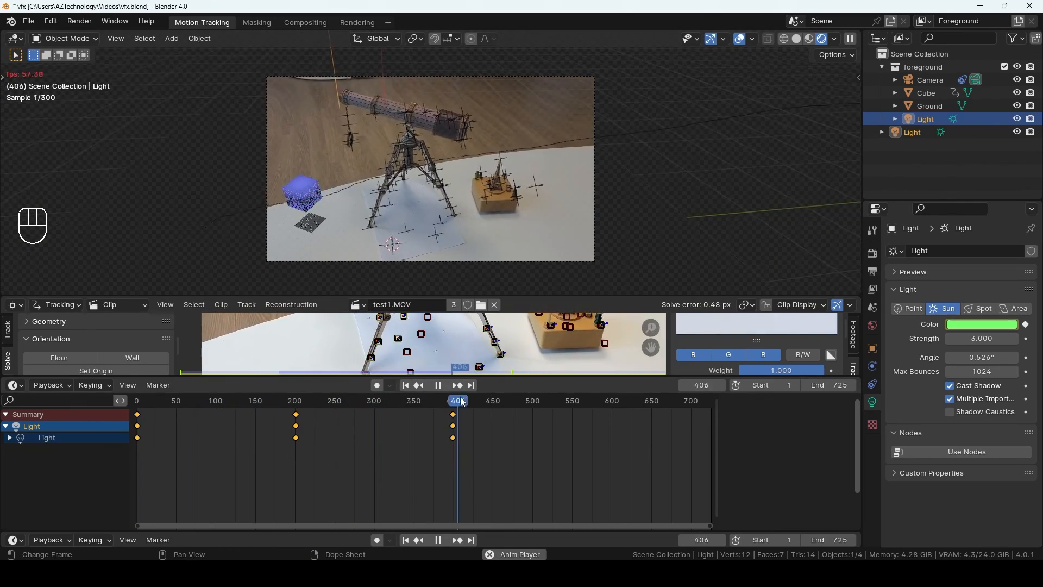
left_click_drag(460, 405, 315, 408)
key("space")
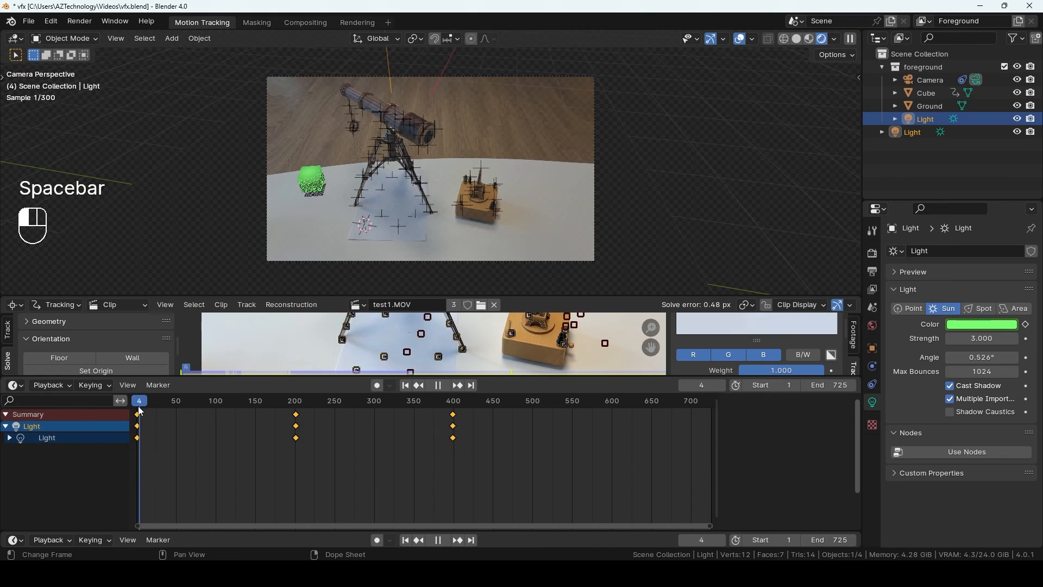
- Create a folder named test inside the Videos directory and set it as the render output path
left_click(874, 273)
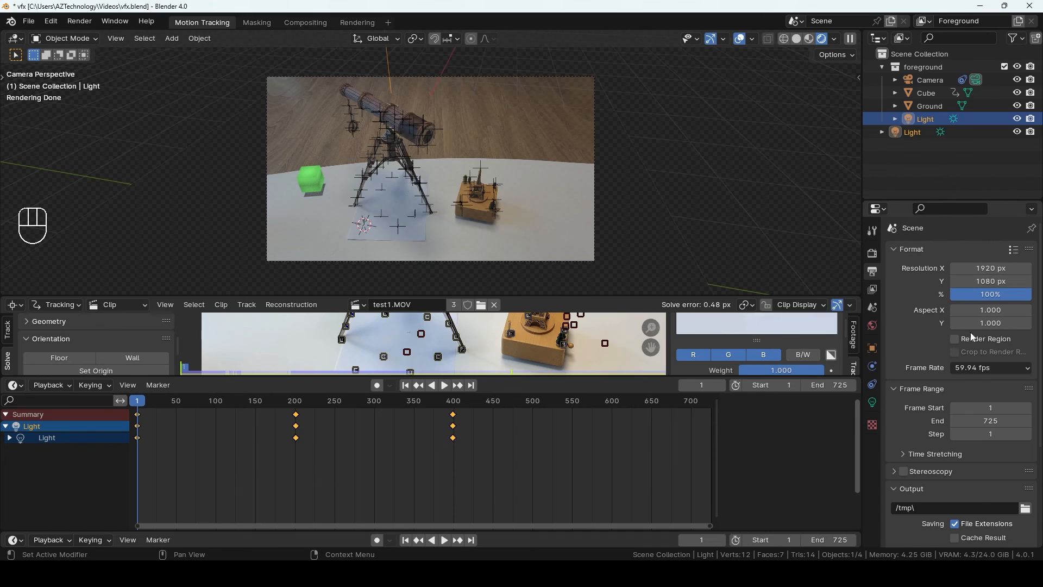
scroll(951, 456, "down", 5)
scroll(946, 419, "down", 2)
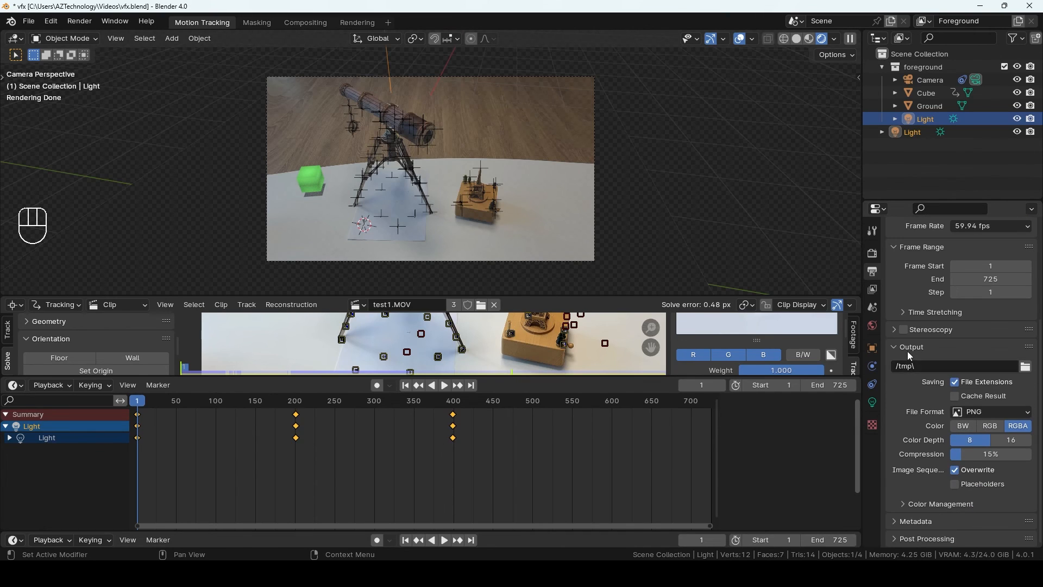
left_click(1026, 367)
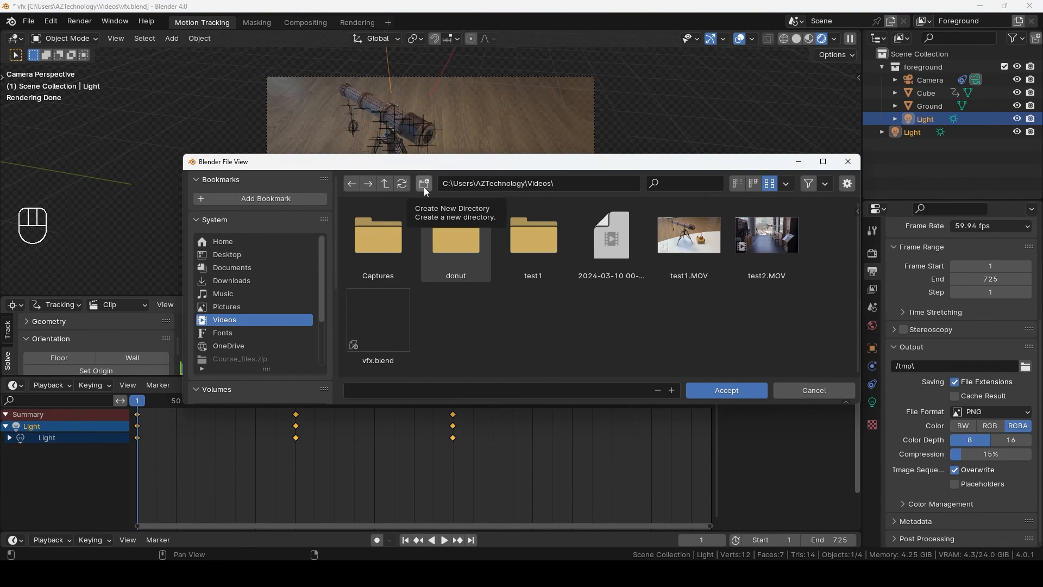
left_click(424, 184)
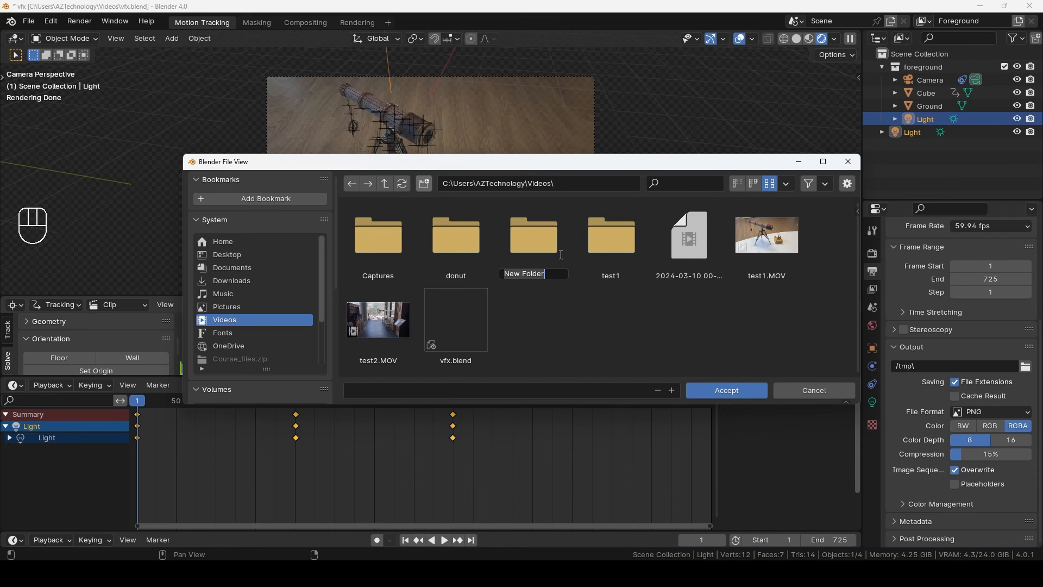
type("test")
key("Return")
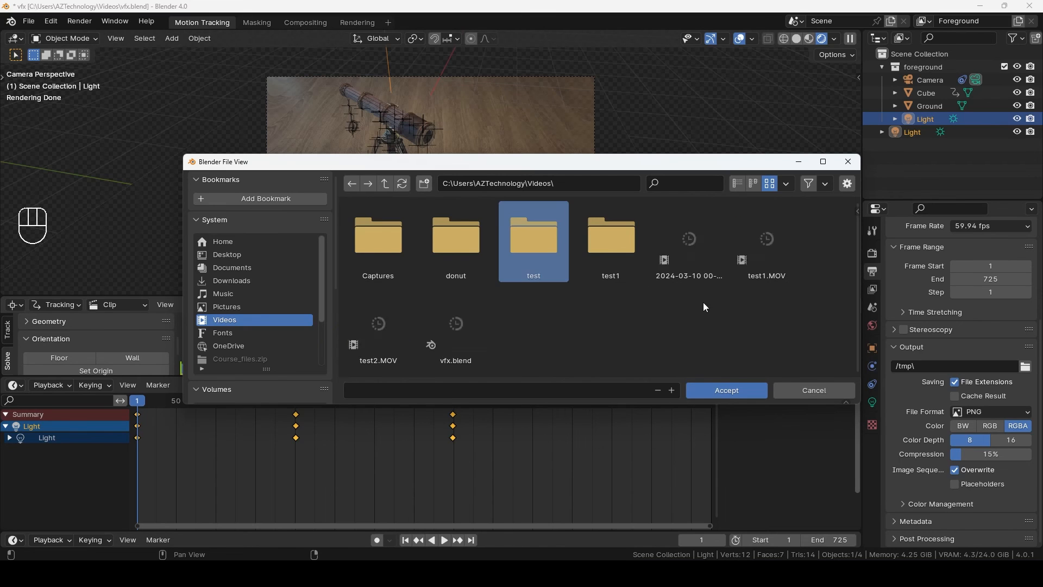
left_click(724, 390)
left_click(726, 389)
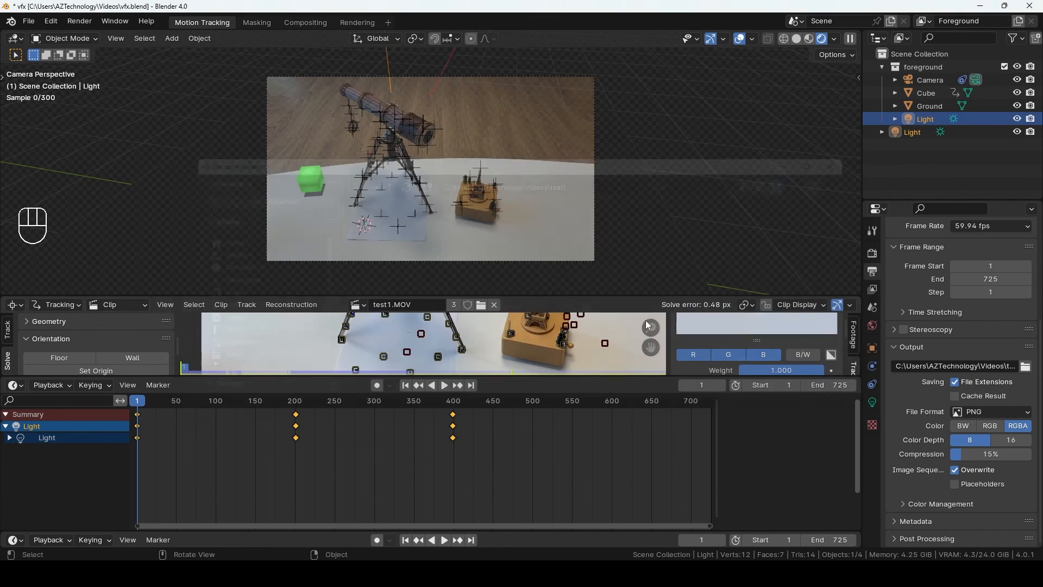
- Keep PNG as the output file format and start rendering the animation
left_click(986, 412)
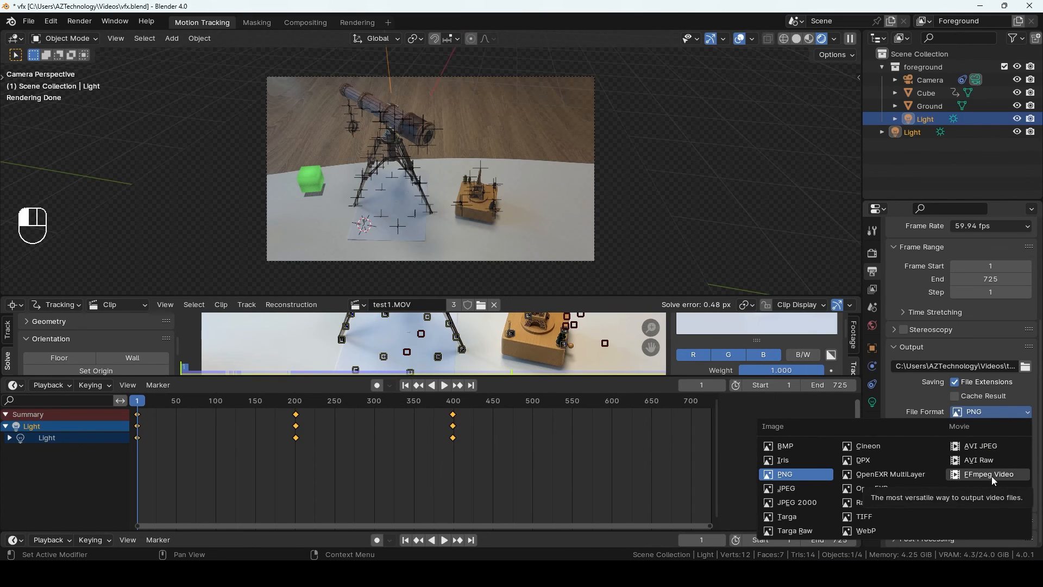
left_click(794, 475)
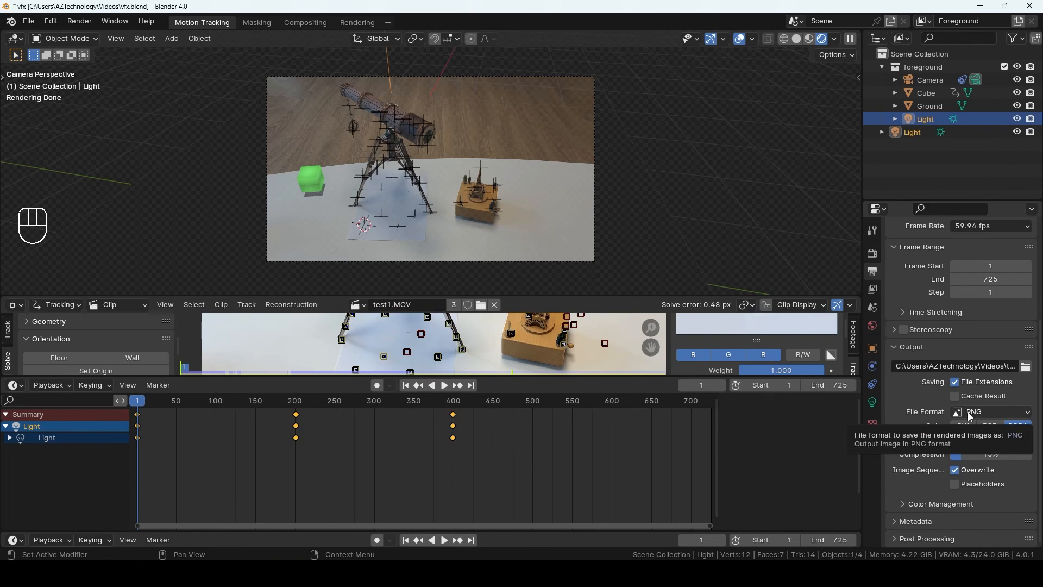
left_click(79, 21)
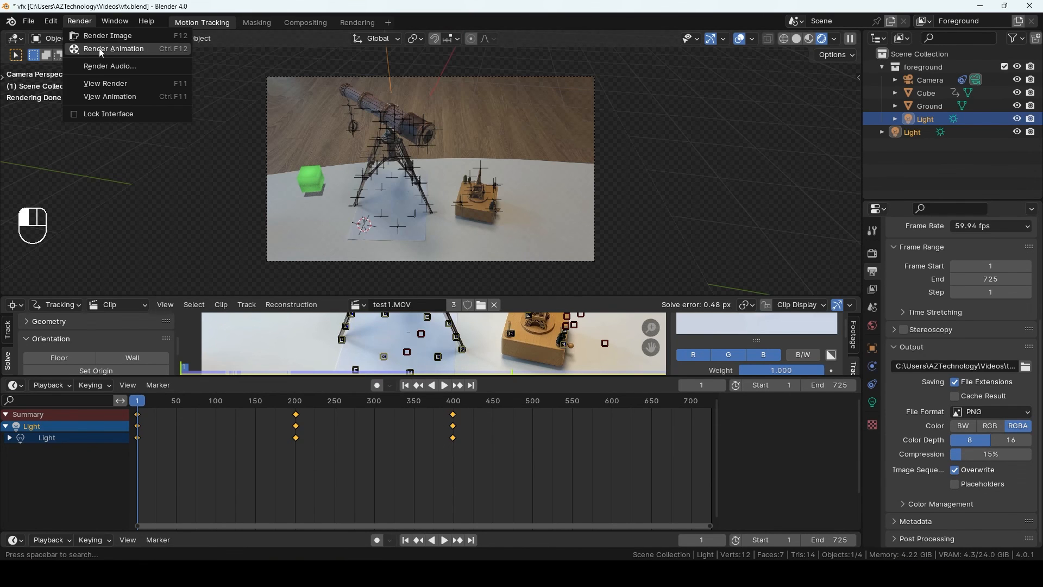
left_click(103, 50)
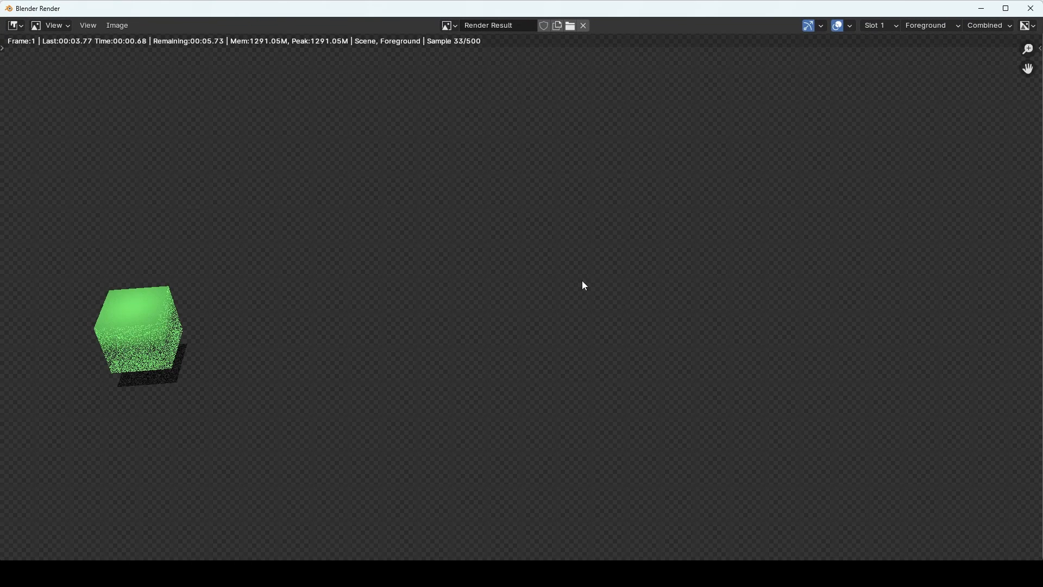